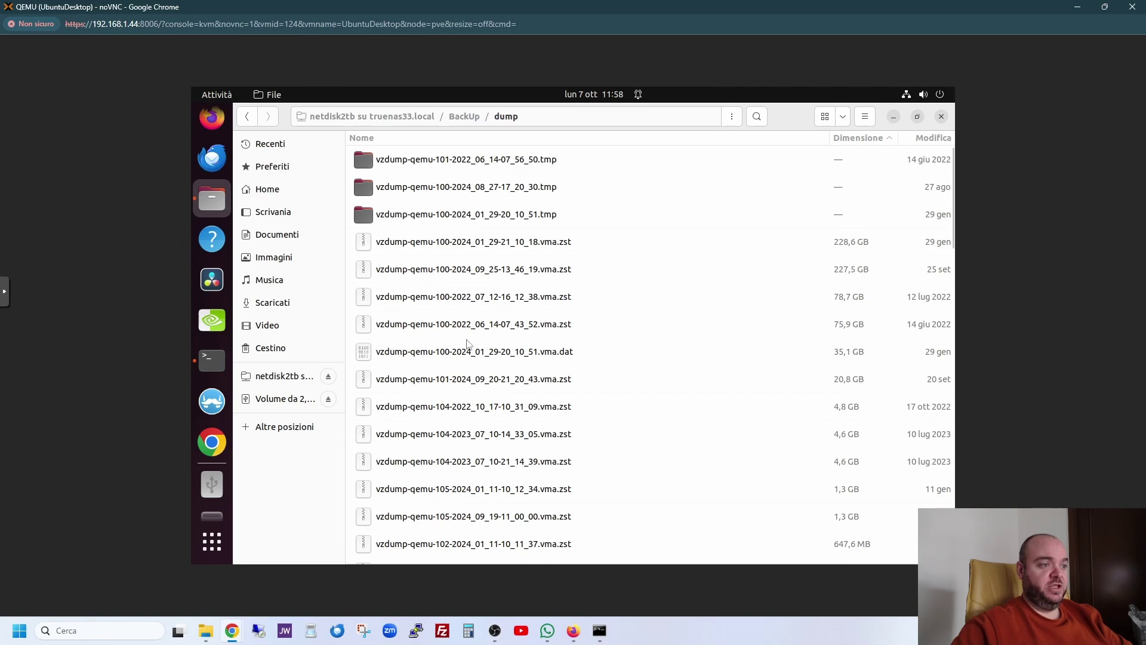
Step: Switch to the Proxmox VE web interface, sort the backups in BackUps storage by size, largest first, and select the largest
key("alt+Tab")
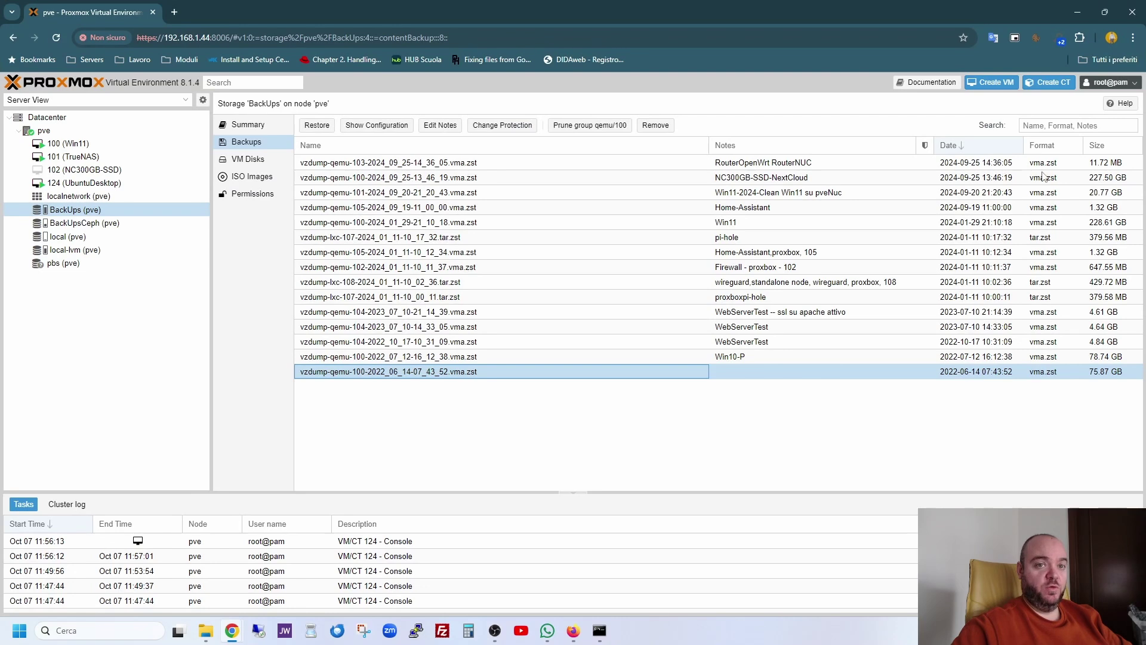
left_click(1100, 149)
left_click(1113, 149)
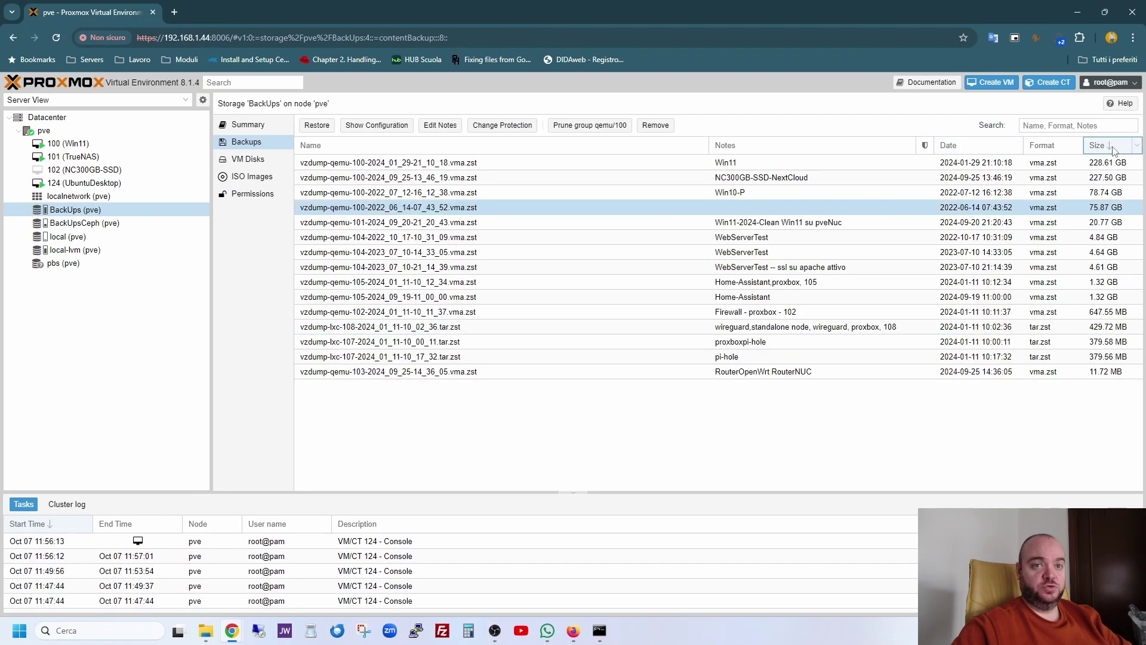
left_click(1112, 162)
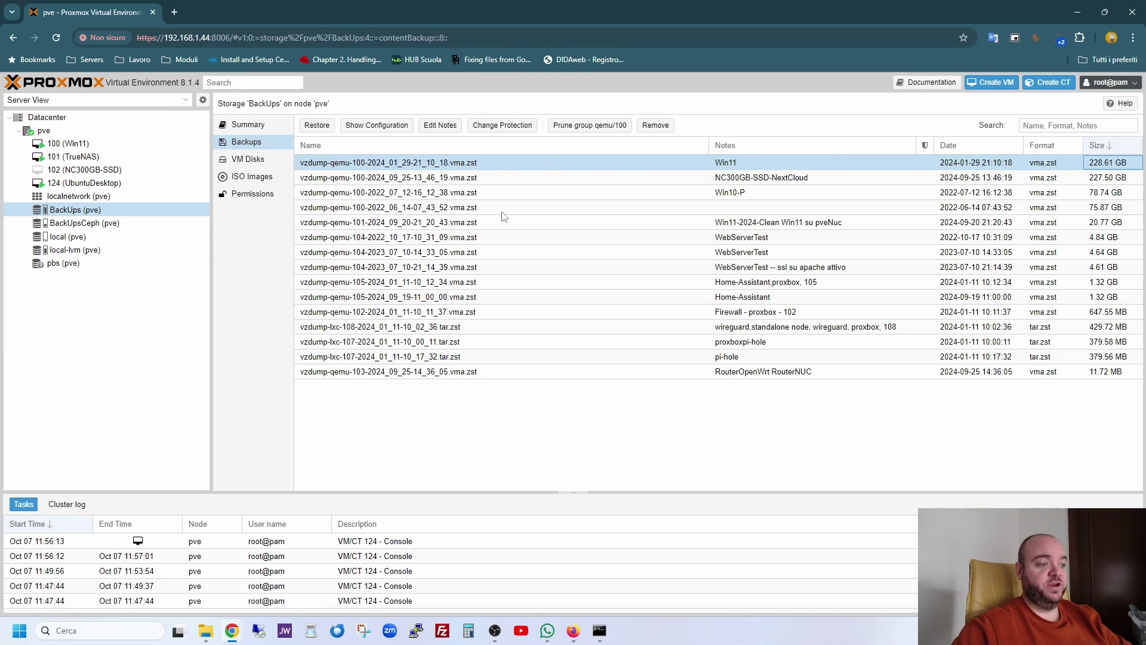
Step: Switch to the UbuntuDesktop VM console and open the 2.0 TB volume in its file manager
mouse_move(239, 631)
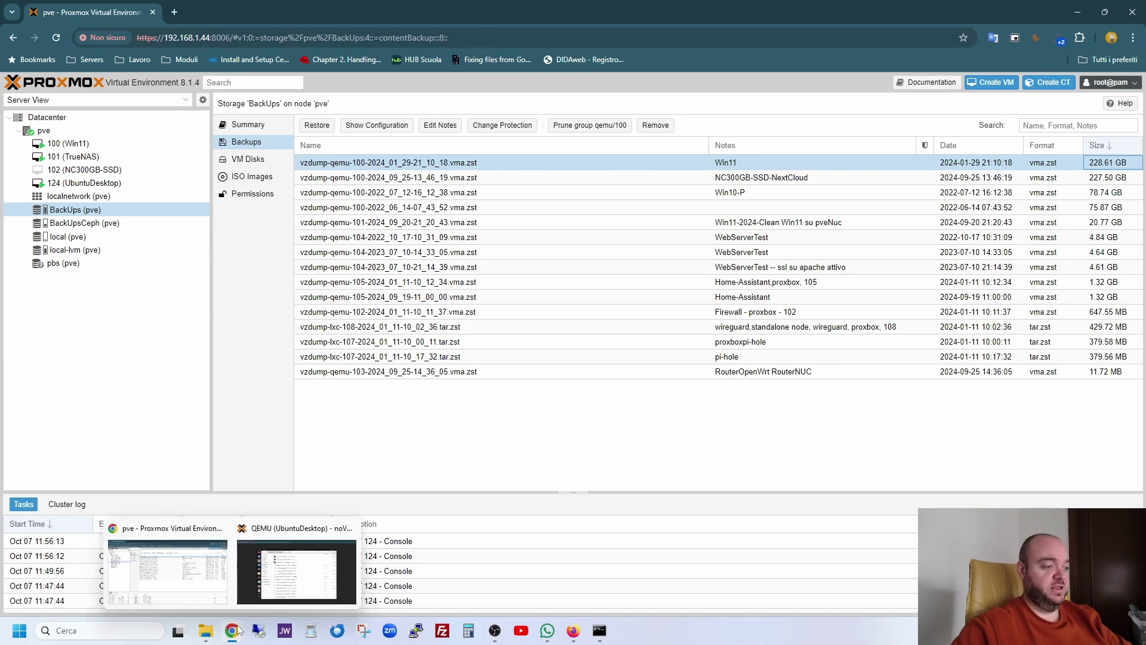
left_click(292, 588)
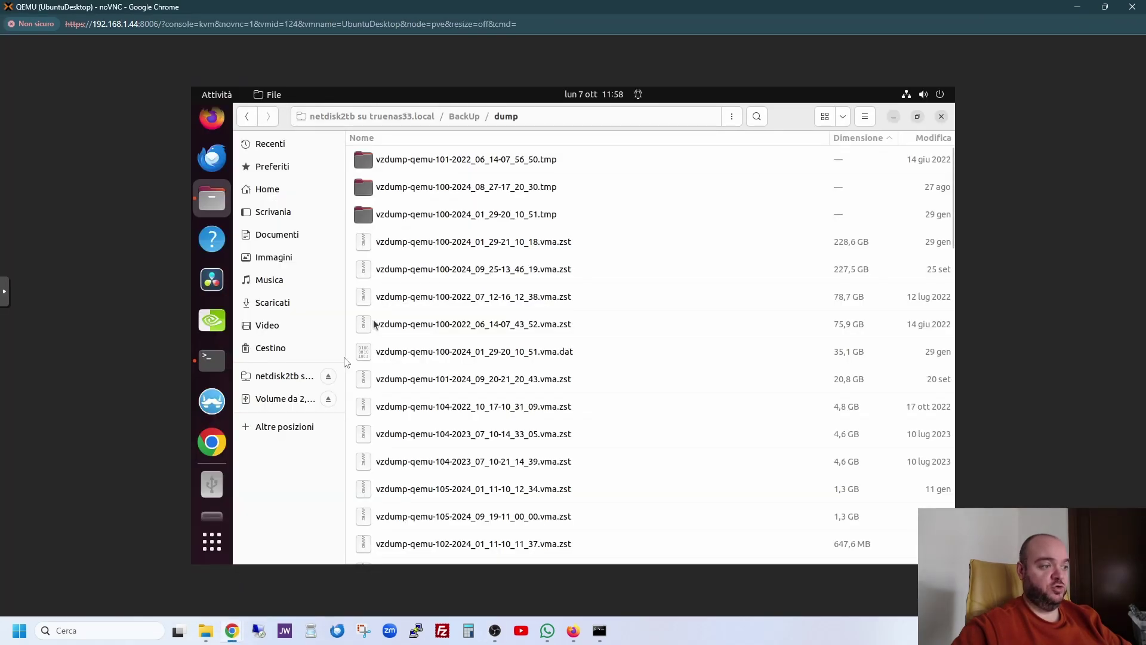
left_click(310, 400)
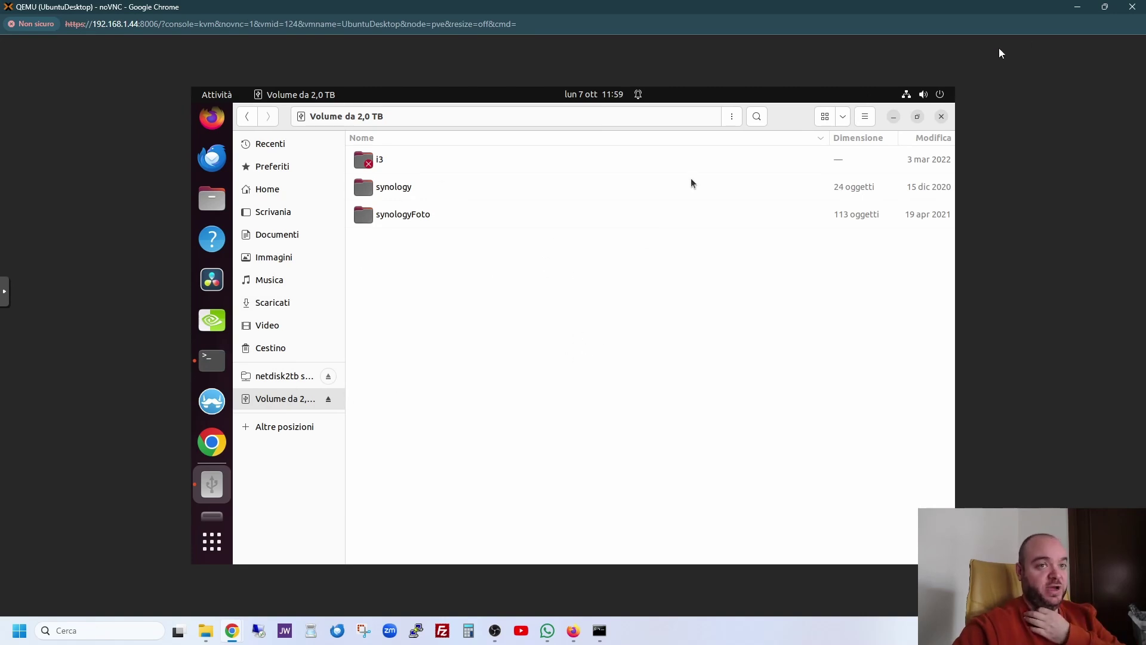
Step: Return to the Proxmox VE interface and list the BackUpsCeph backups sorted by size, largest first
left_click(1077, 7)
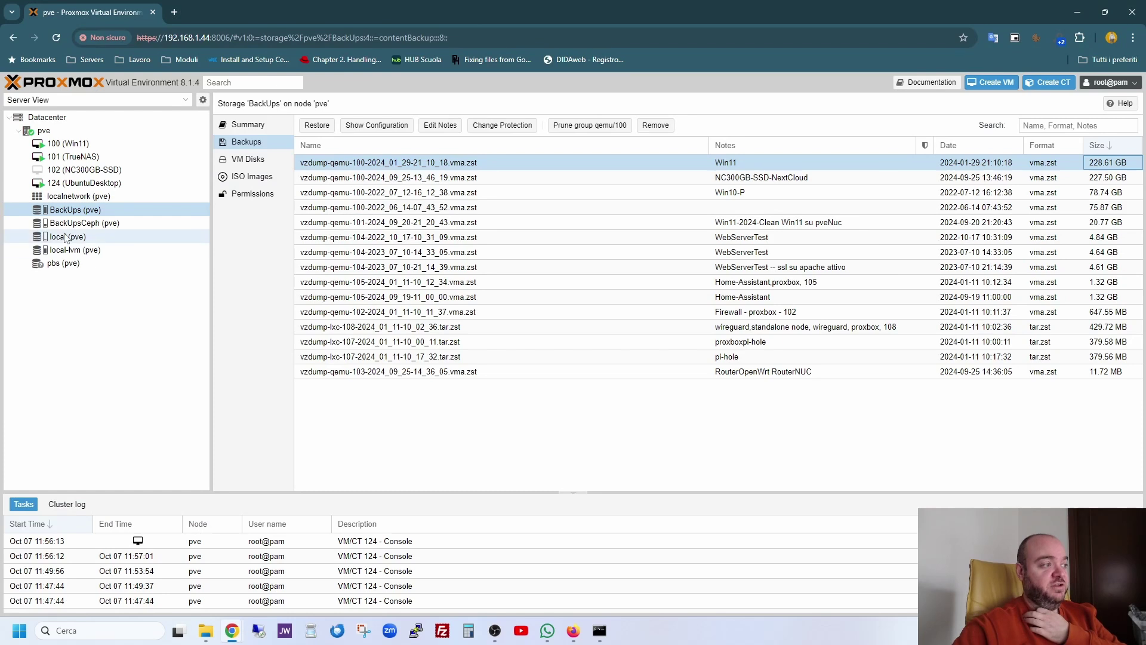
left_click(74, 225)
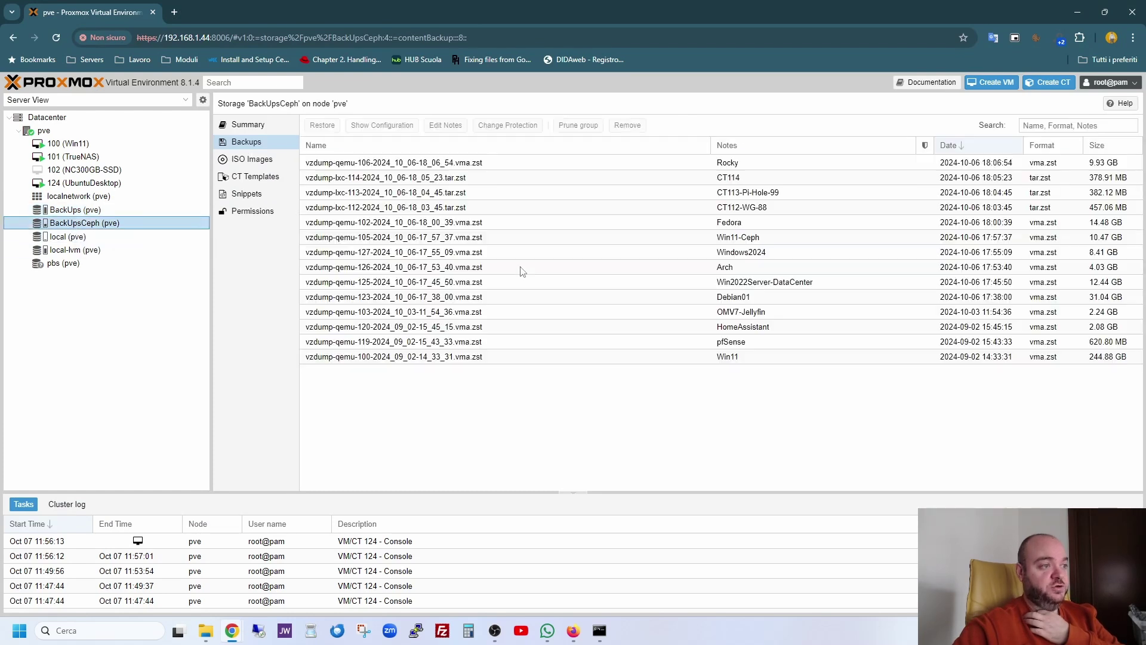
left_click(1100, 147)
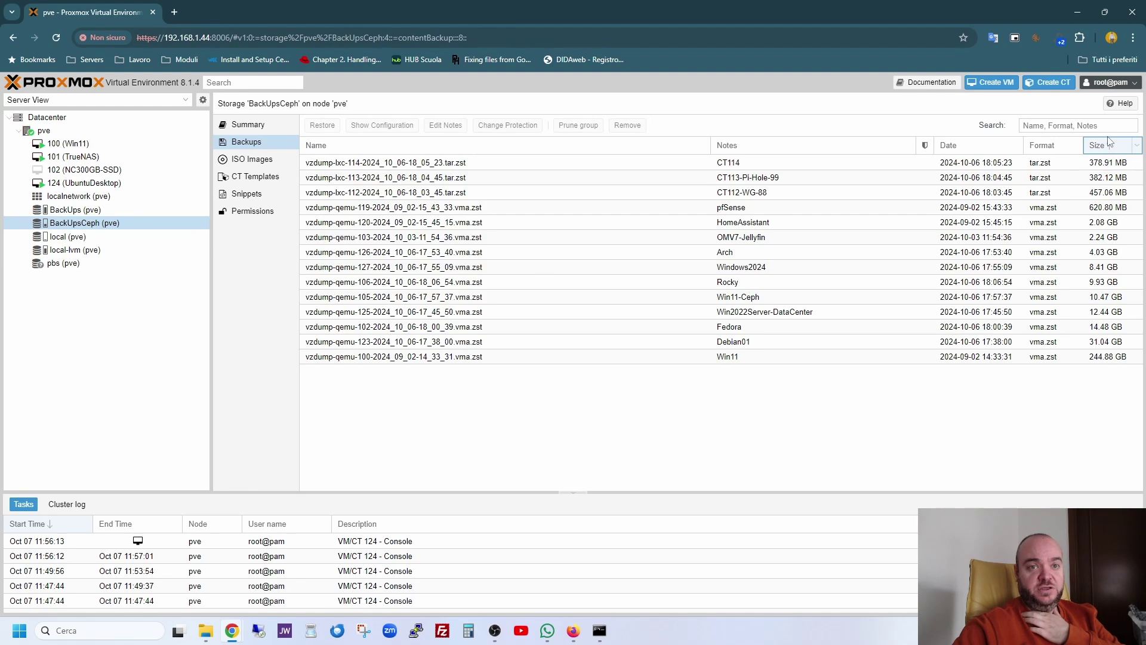
left_click(1111, 146)
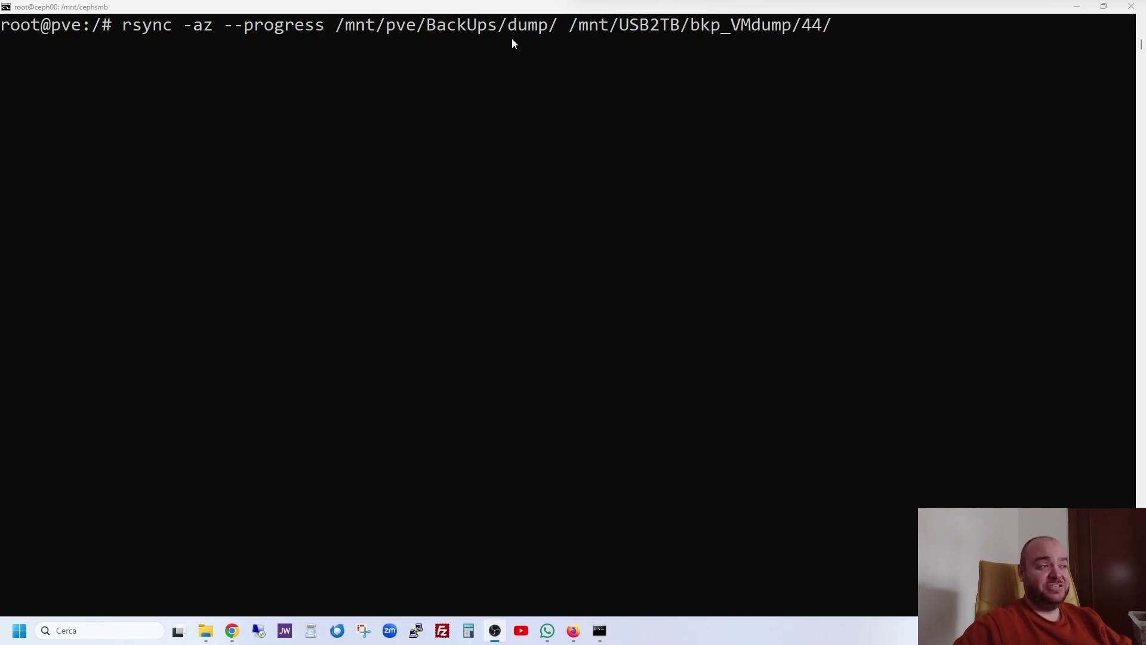
Step: Run the prepared rsync -az --progress command copying /mnt/pve/BackUps/dump/ to /mnt/USB2TB/bkp_VMdump/44/ and review its transfer progress
left_click(836, 34)
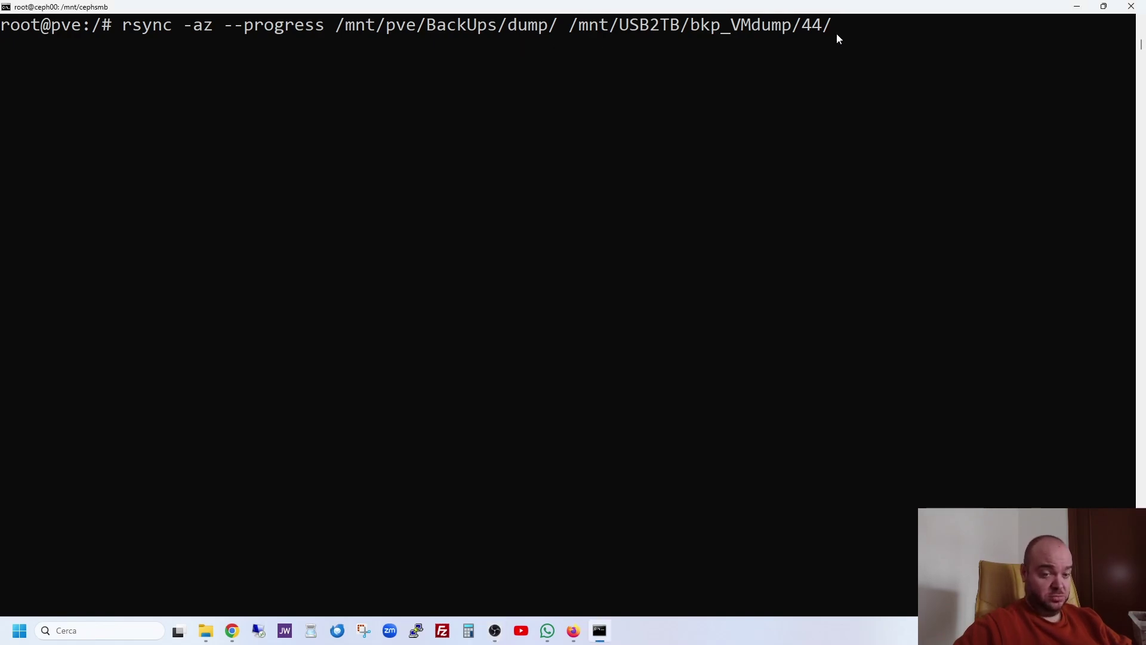
key("Return")
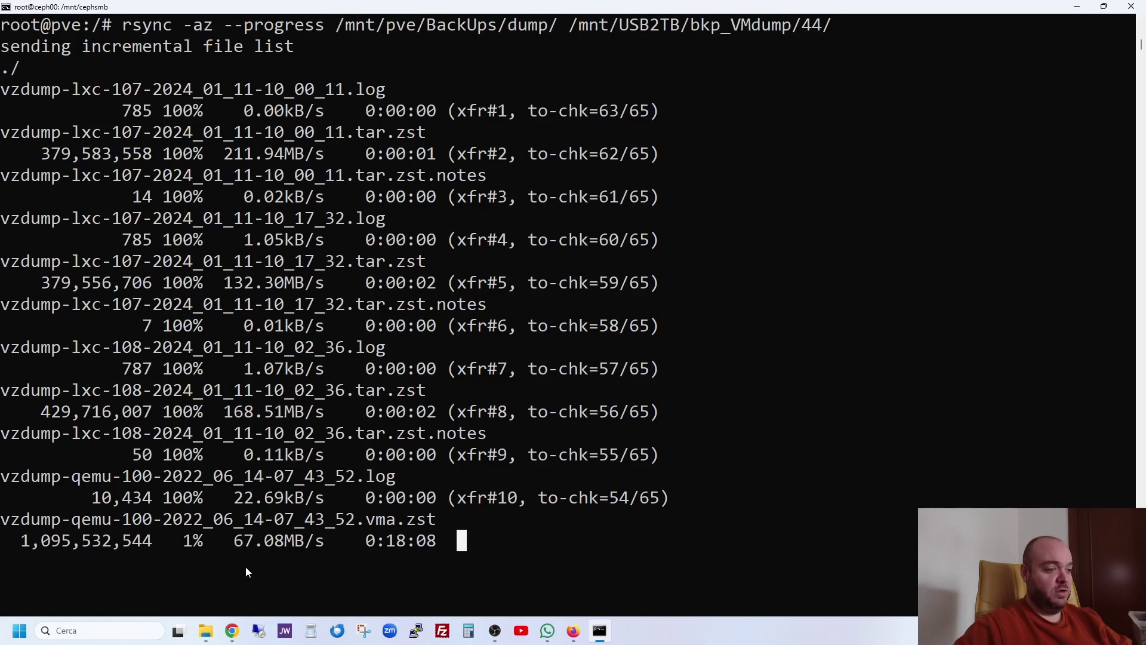
scroll(248, 551, "down", 3)
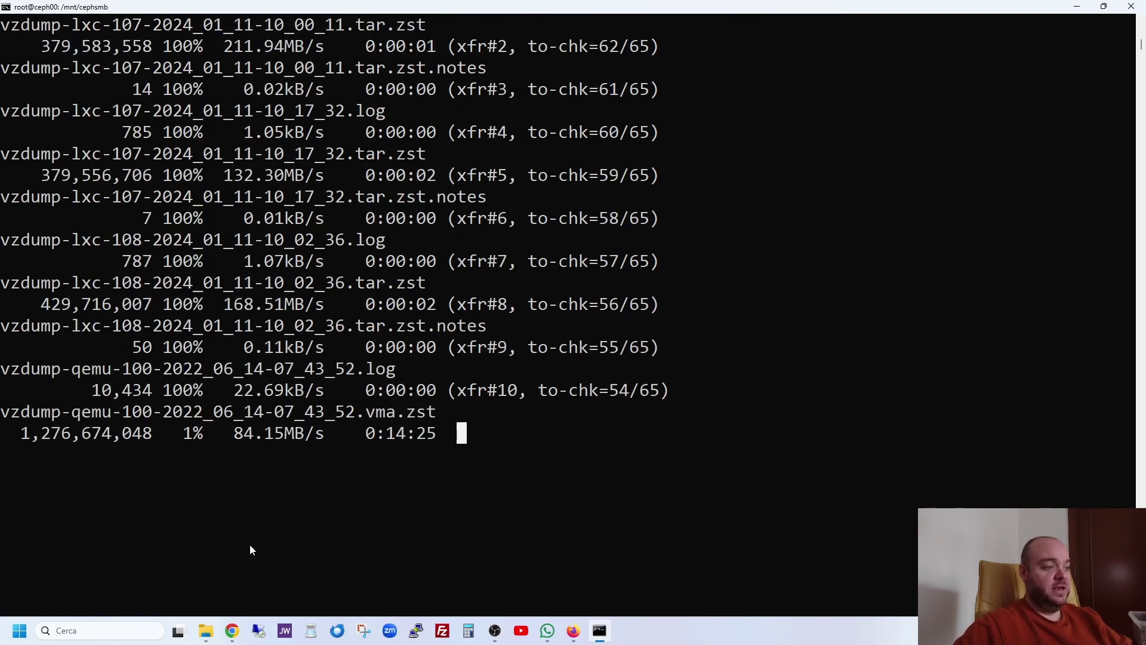
scroll(256, 406, "up", 3)
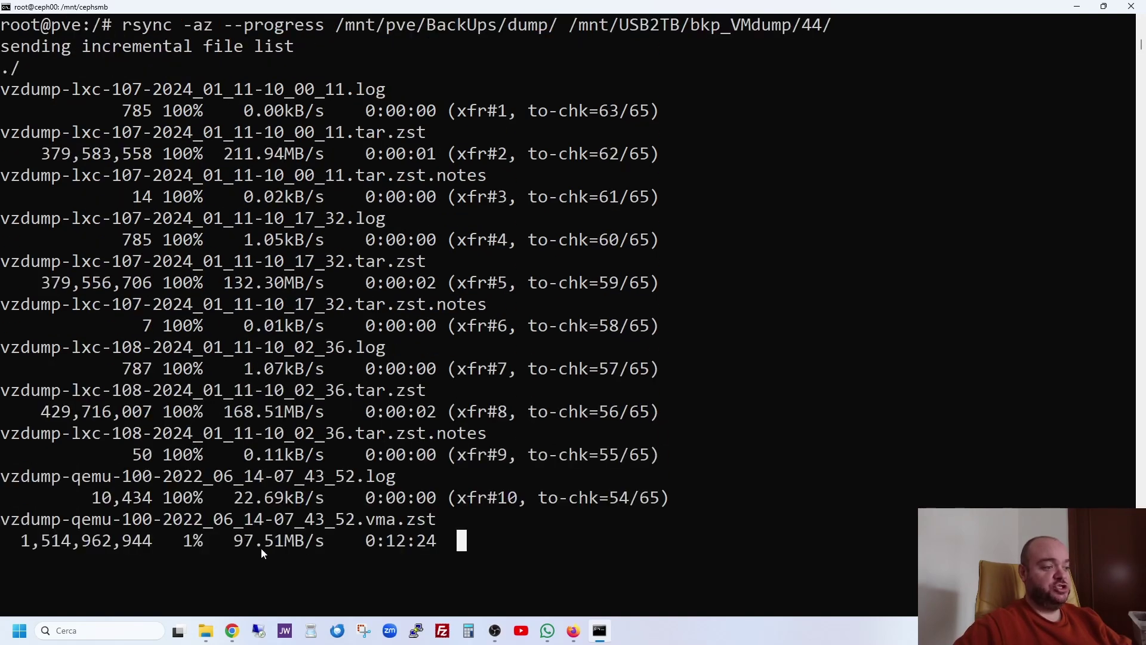
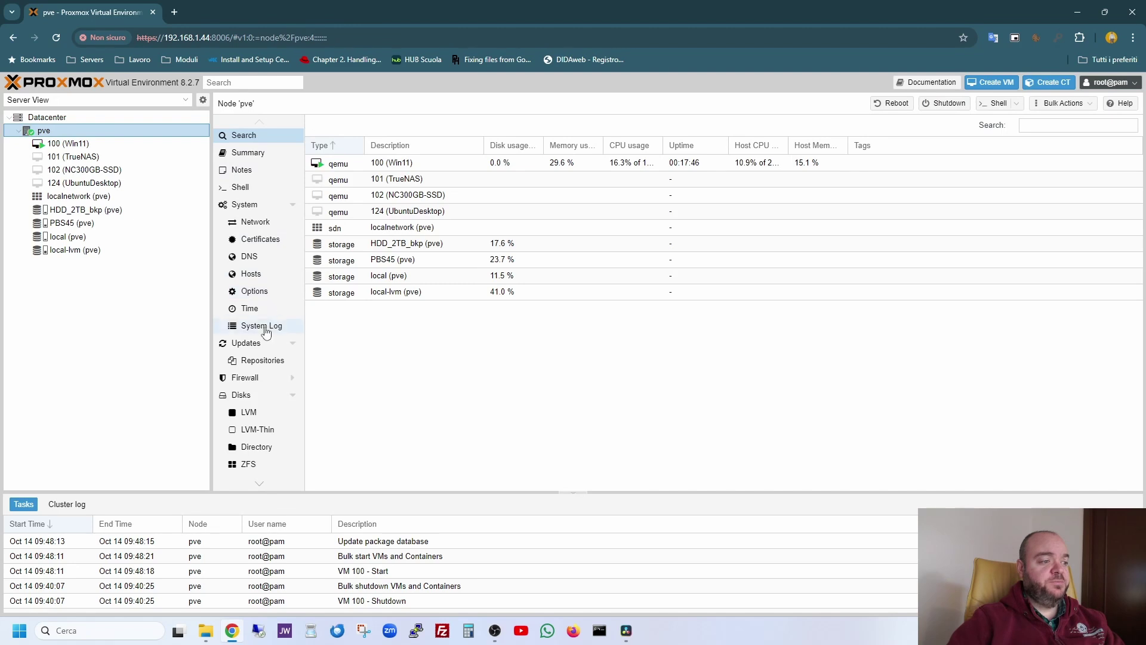
Step: Show the physical disks and partitions of node pve
left_click(257, 396)
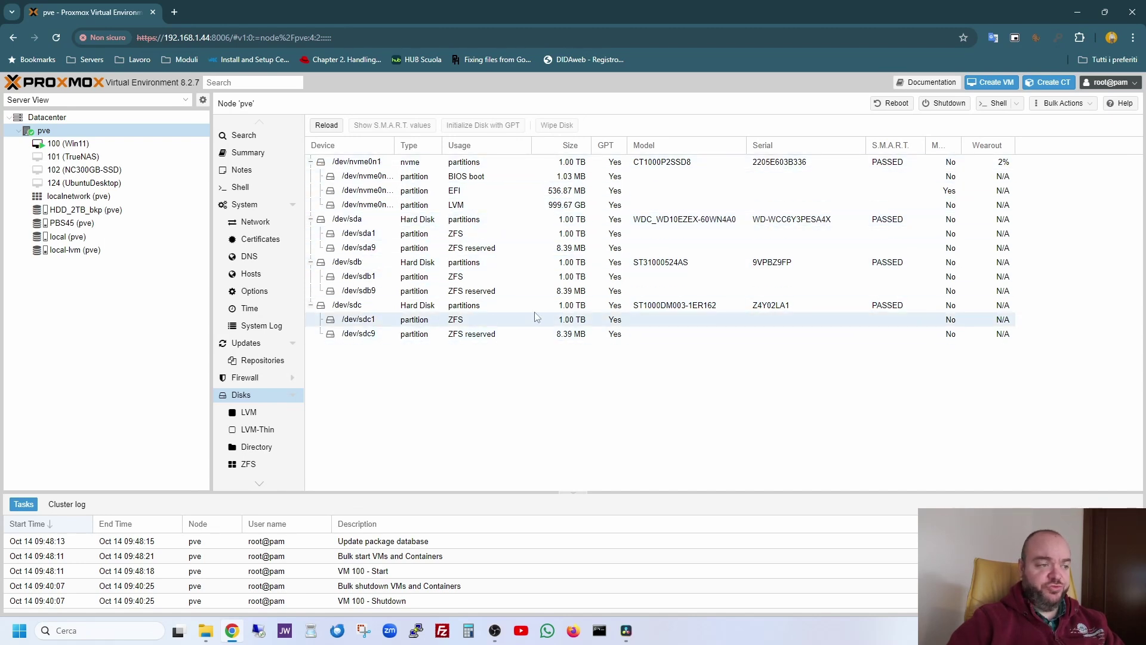
Step: Open the Proxmox Backup Server bookmark for 192.168.1.45:8007 in a new browser tab and log in as root with the account password
left_click(174, 12)
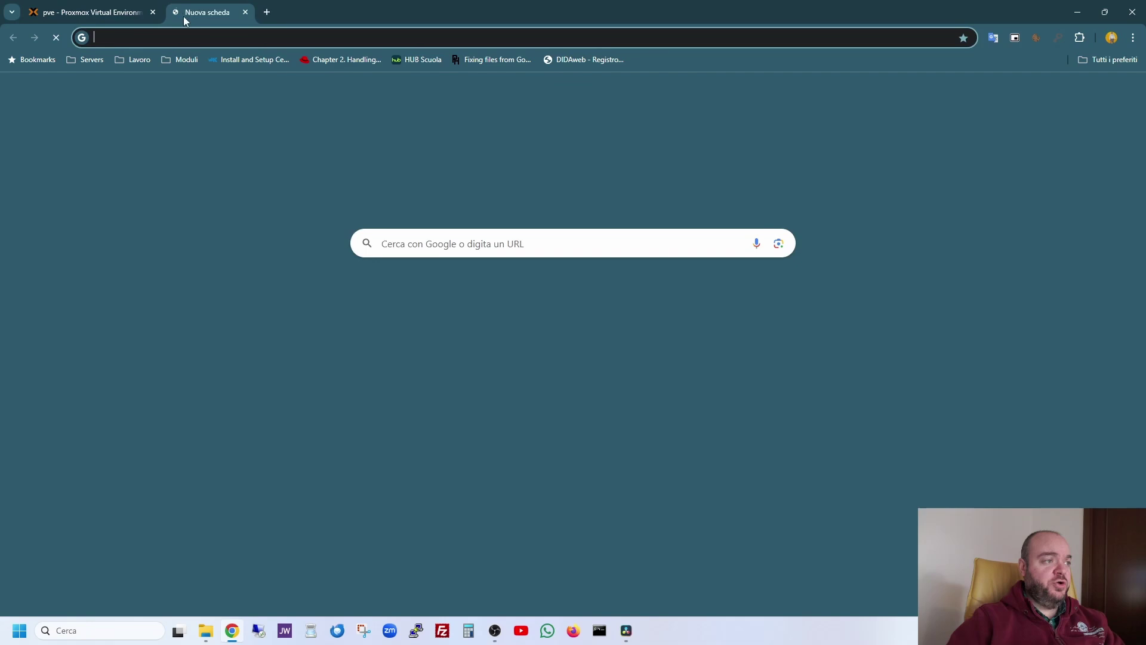
left_click(102, 60)
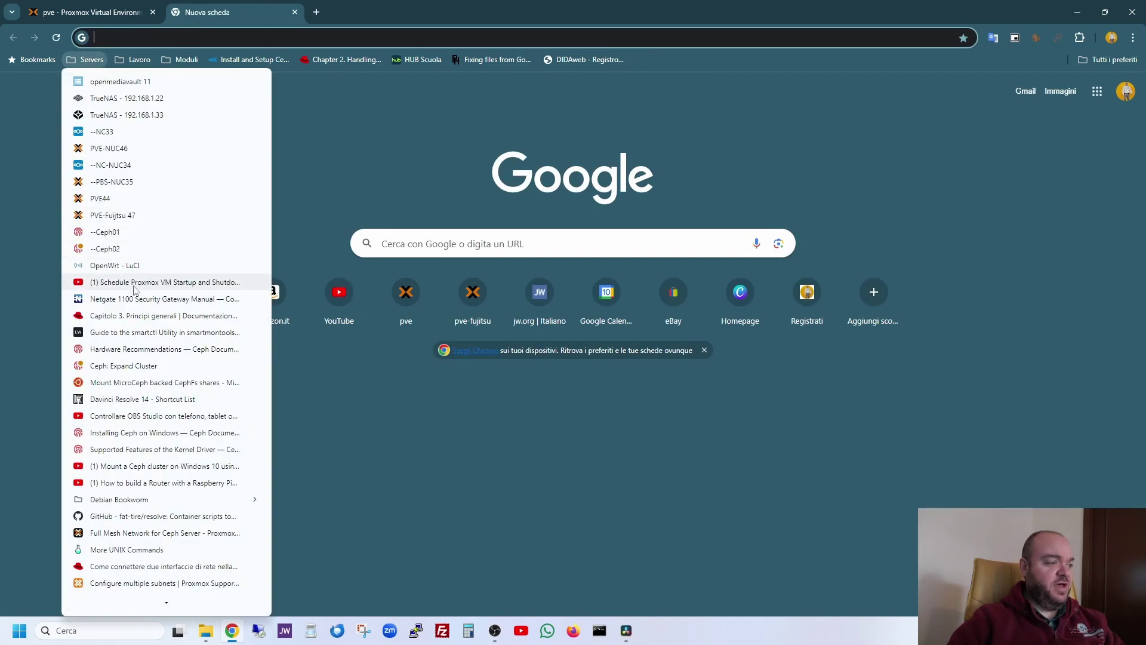
scroll(114, 295, "down", 3)
left_click(147, 608)
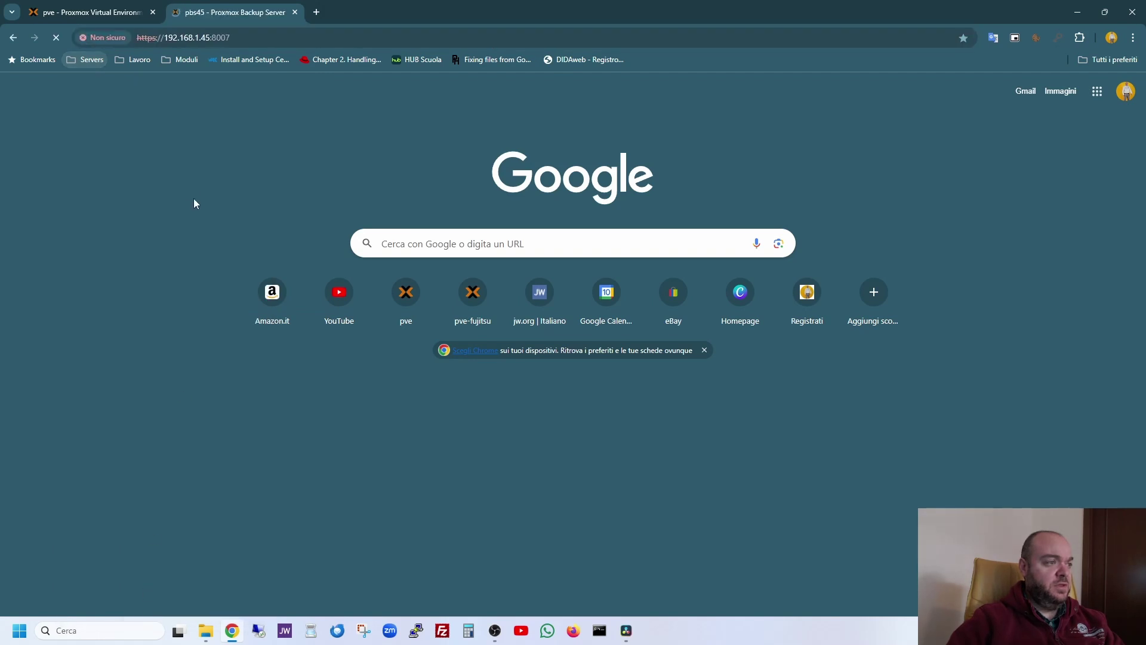
type("******")
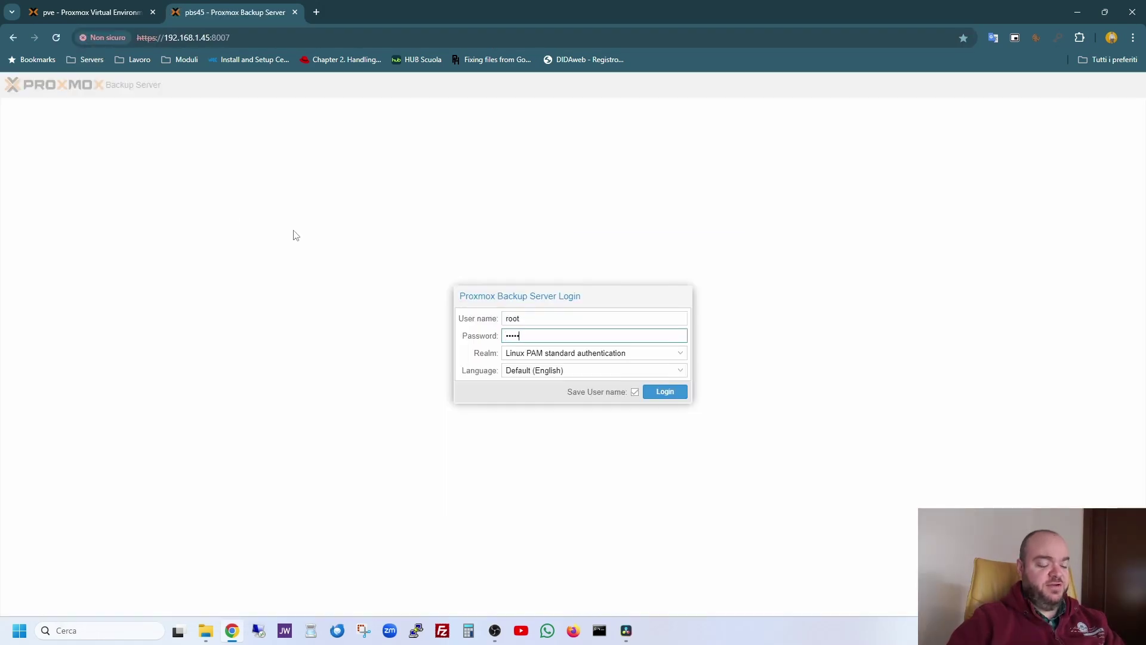
key("Return")
left_click(558, 375)
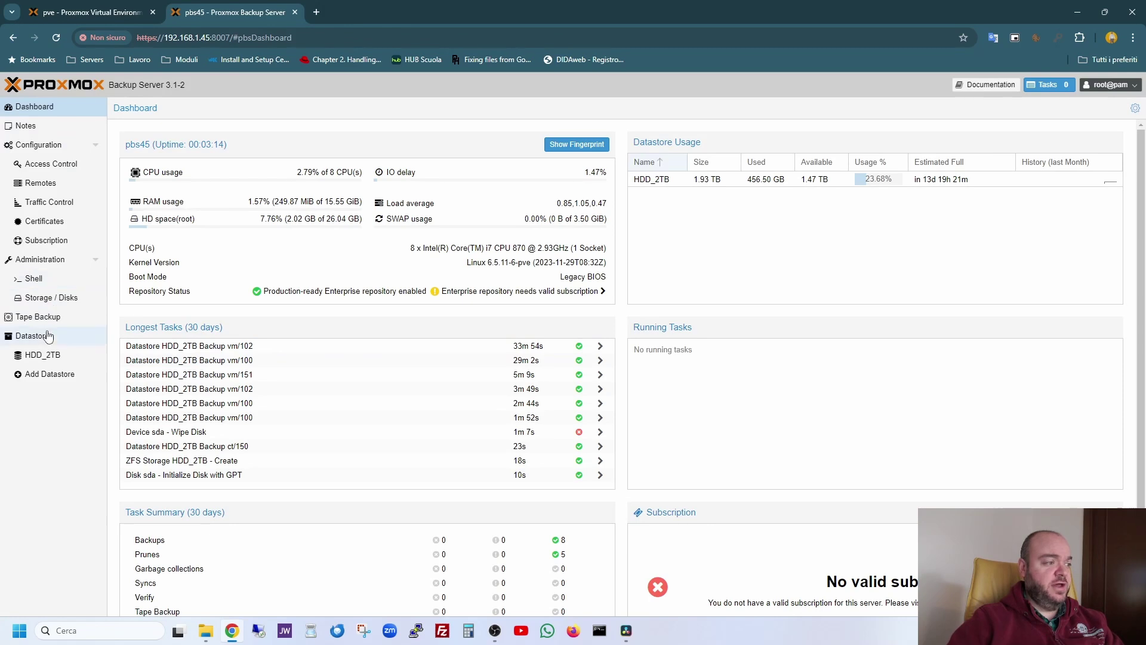
Step: Check the HDD_2TB datastore content, then view the backup server's disks with the partitions of /dev/sda through /dev/sdf collapsed
left_click(43, 355)
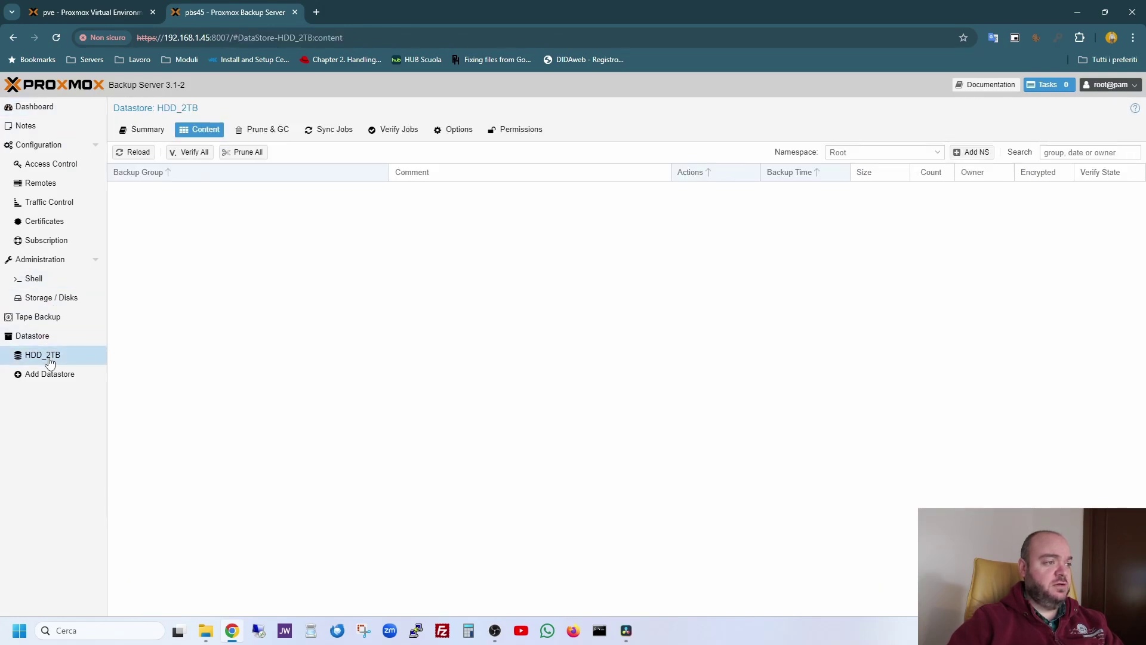
left_click(52, 297)
left_click(113, 189)
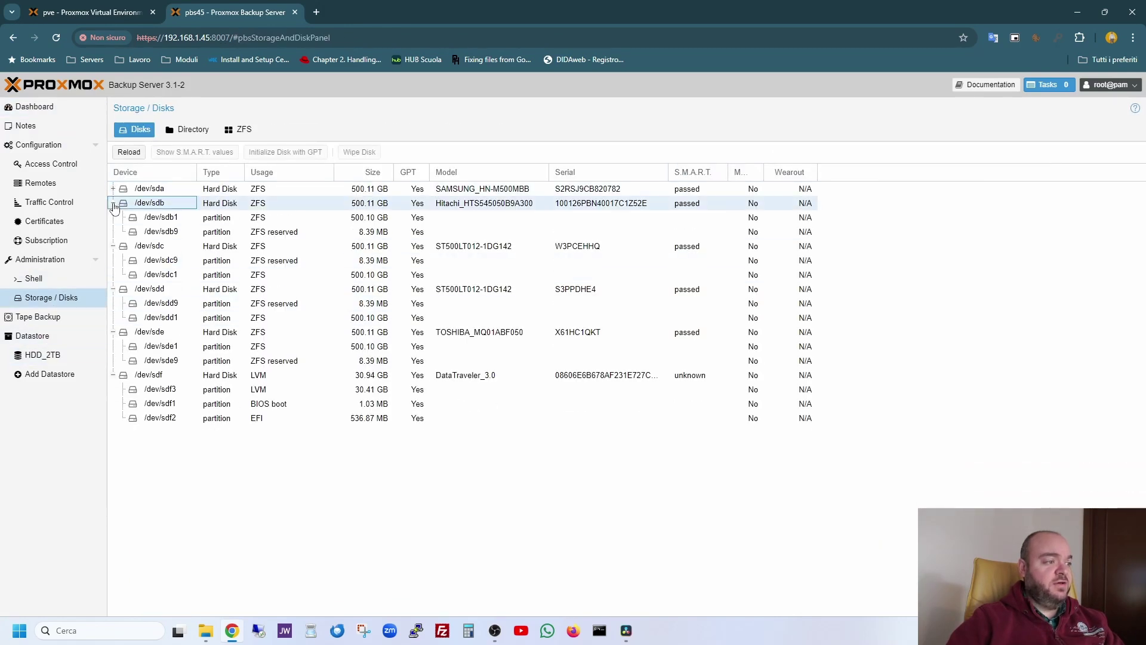
left_click(113, 203)
left_click(115, 218)
left_click(113, 218)
left_click(115, 233)
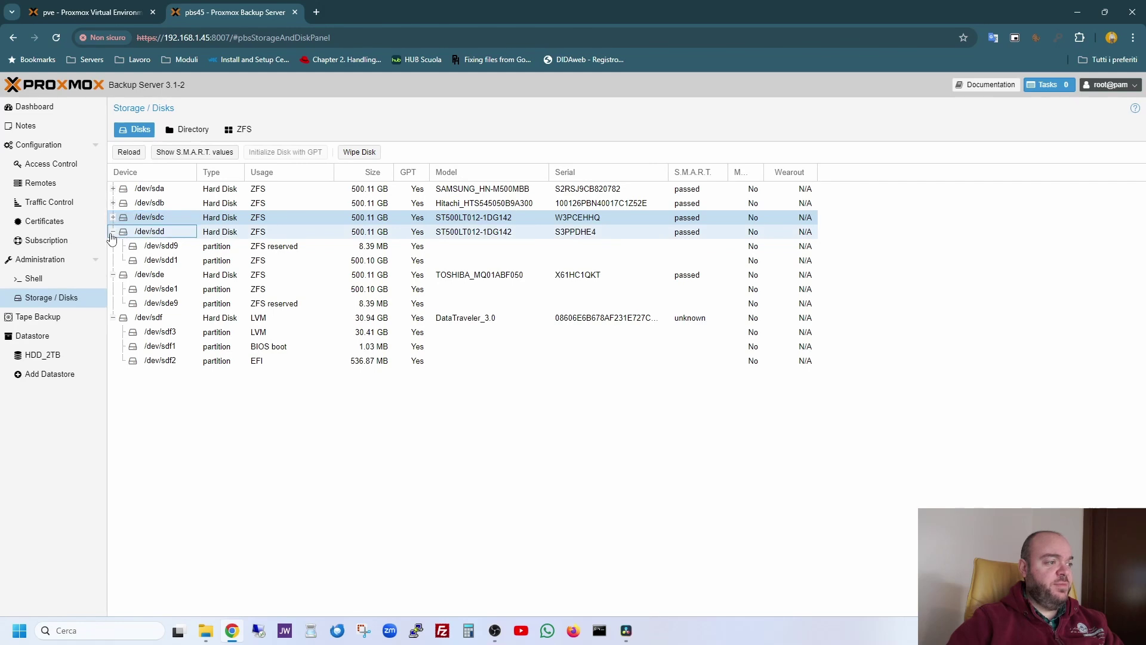
left_click(113, 232)
left_click(116, 247)
left_click(113, 246)
left_click(113, 260)
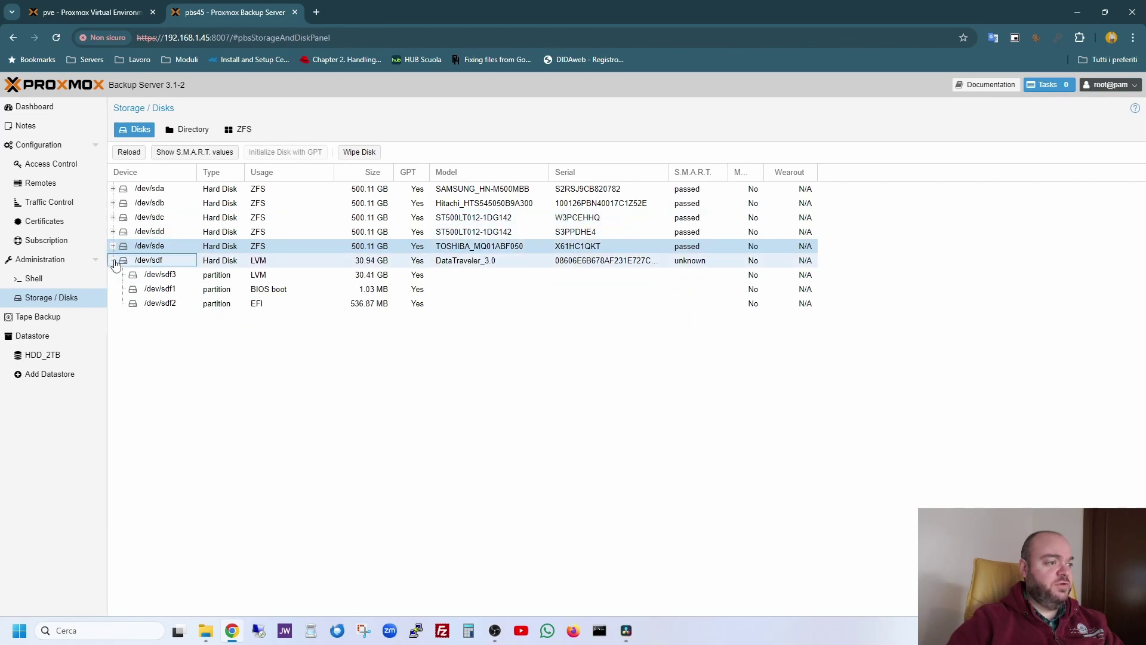
left_click(376, 263)
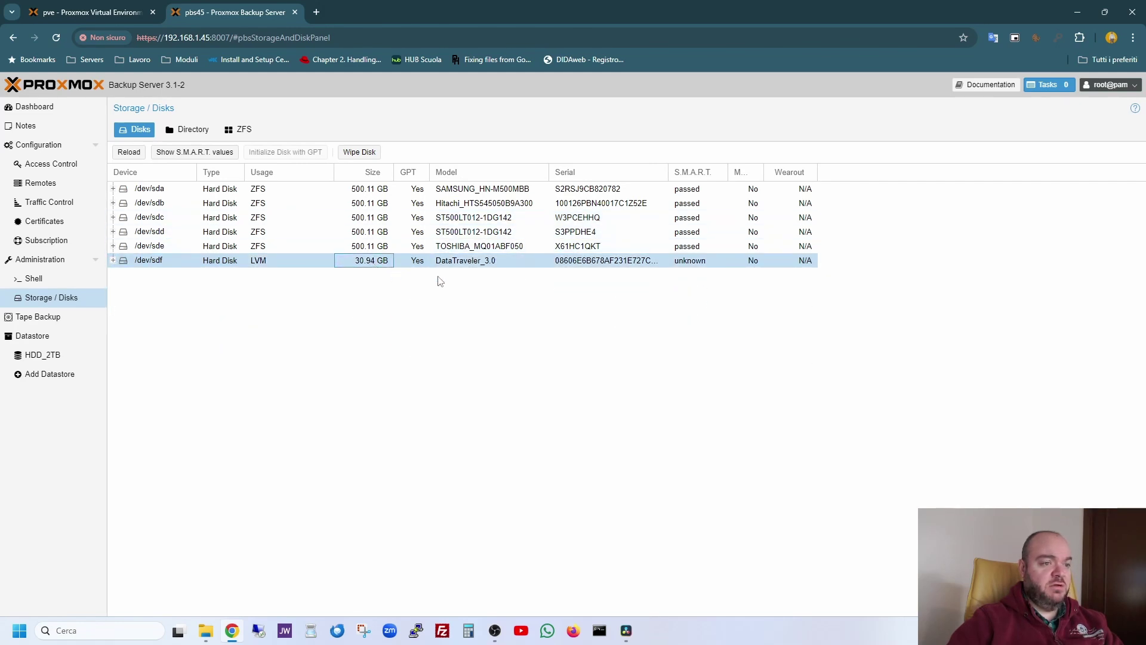
Step: Step through the five ZFS disks from /dev/sda to /dev/sde in the disk list
left_click(272, 192)
key("Down")
key("Down")
key("Down")
key("Down")
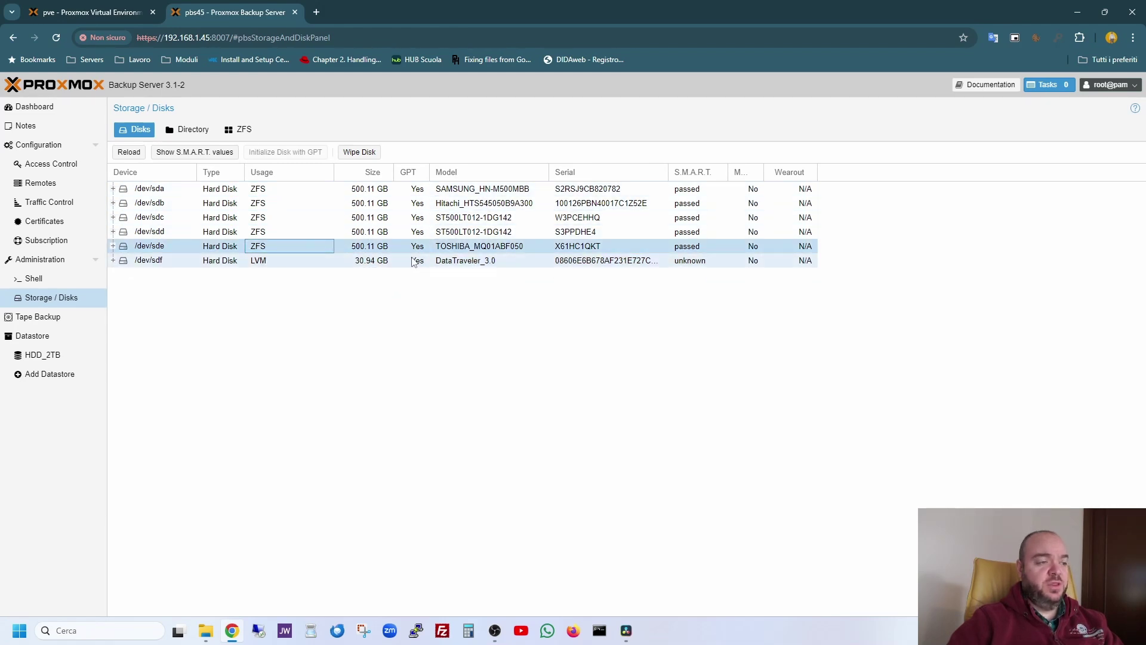
Step: Review the HDD_2TB datastore's usage summary and its backup groups, selecting vm/100 and then vm/102
left_click(43, 354)
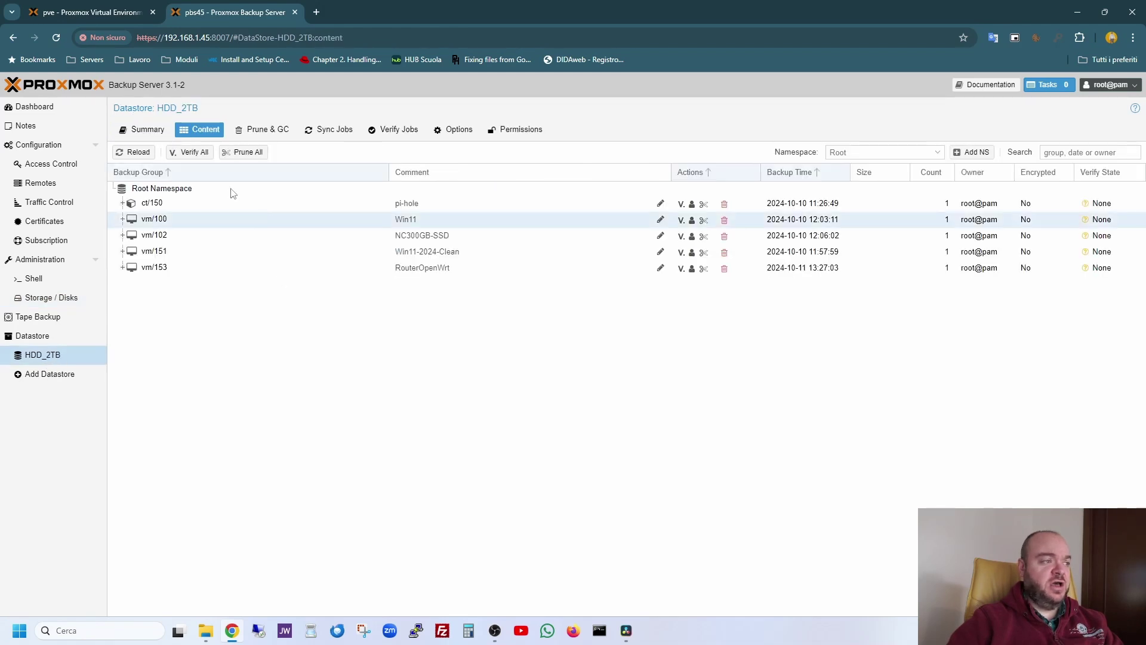
left_click(142, 130)
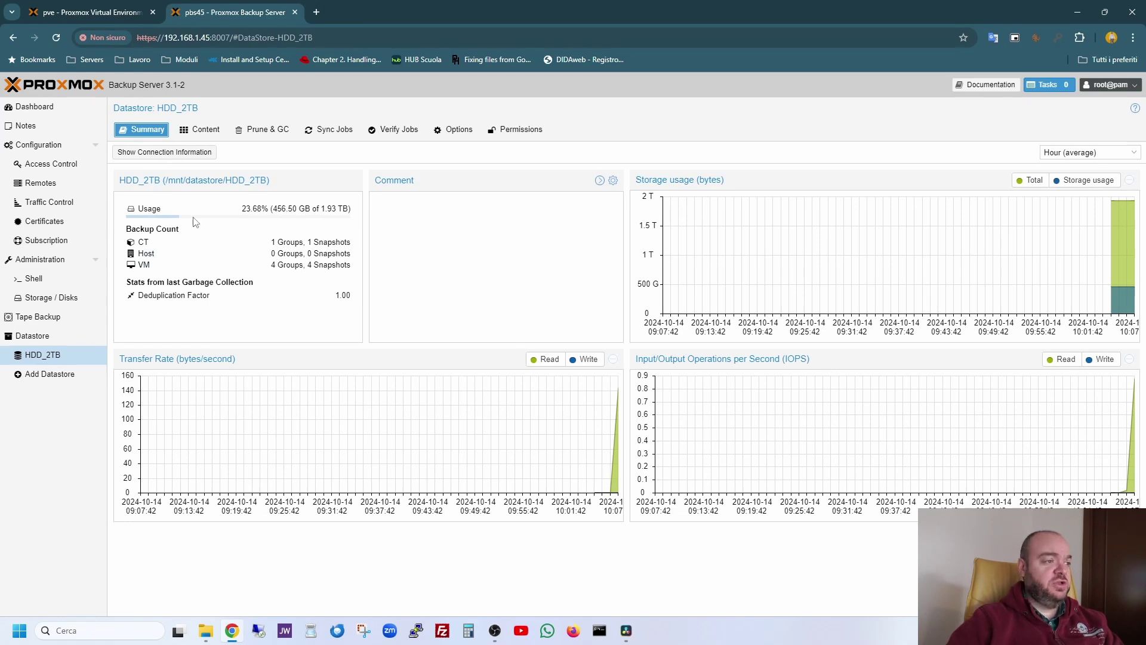
left_click(199, 130)
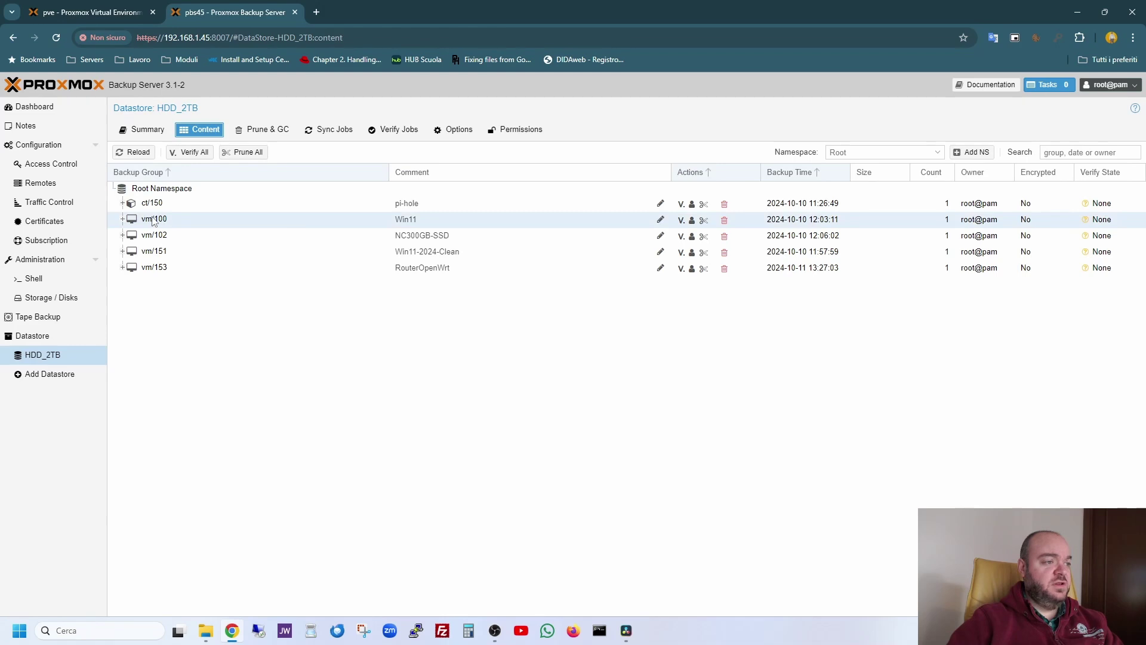
left_click(158, 225)
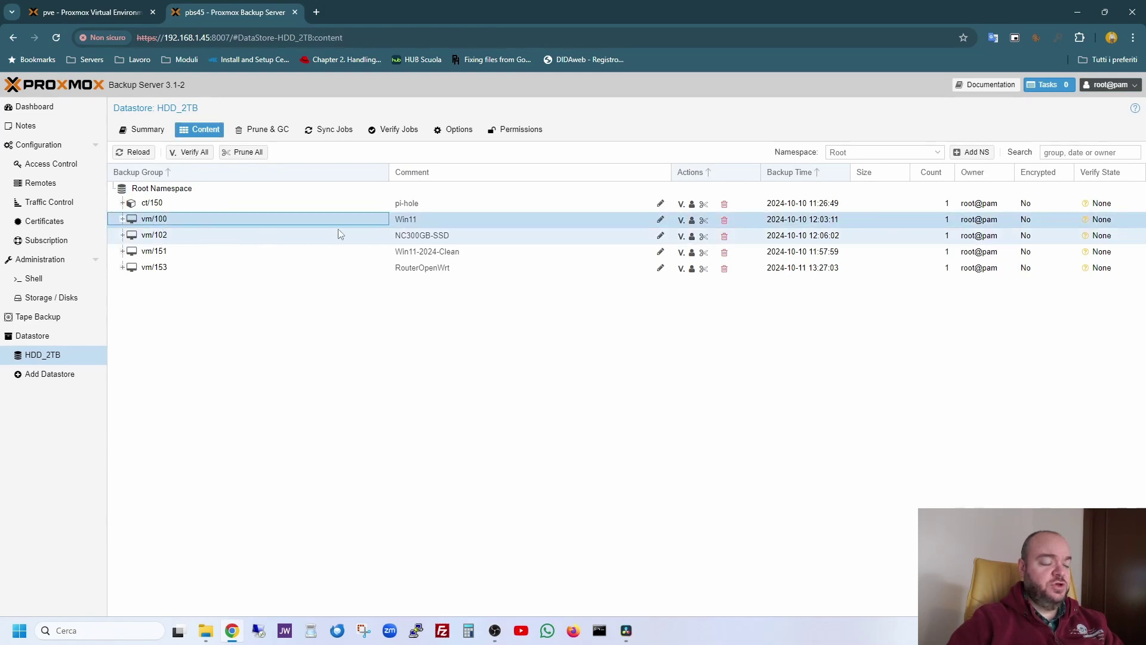
left_click(422, 239)
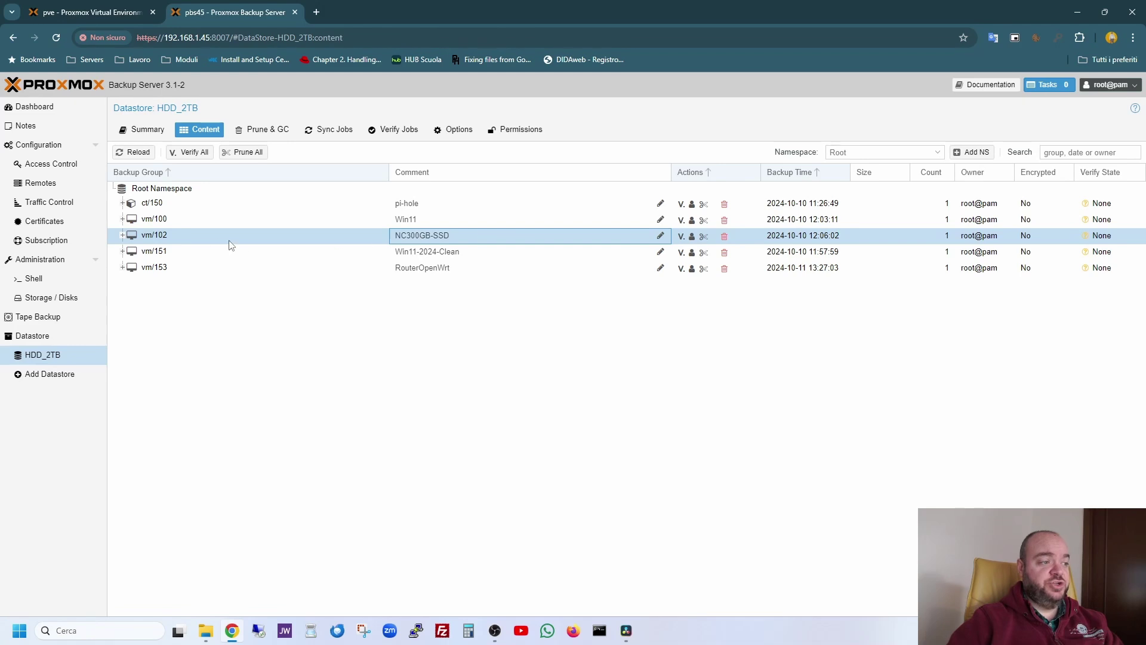
Step: View the summary of virtual machine 102 (NC300GB-SSD) on pve, then return to the backup server's datastore content
left_click(85, 14)
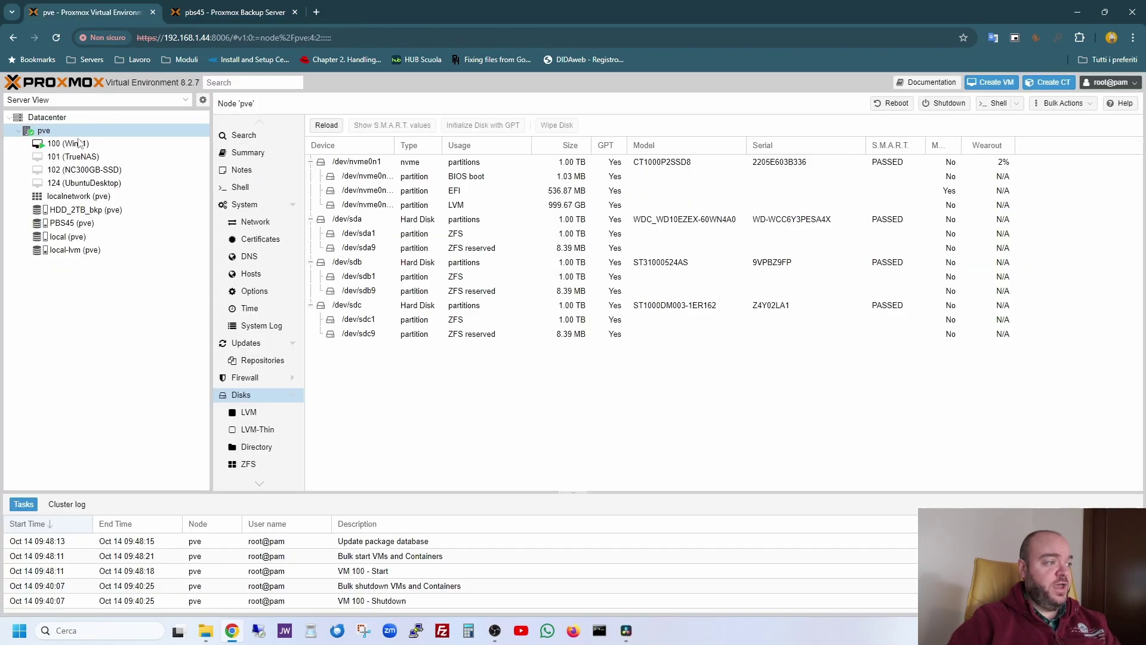
left_click(84, 172)
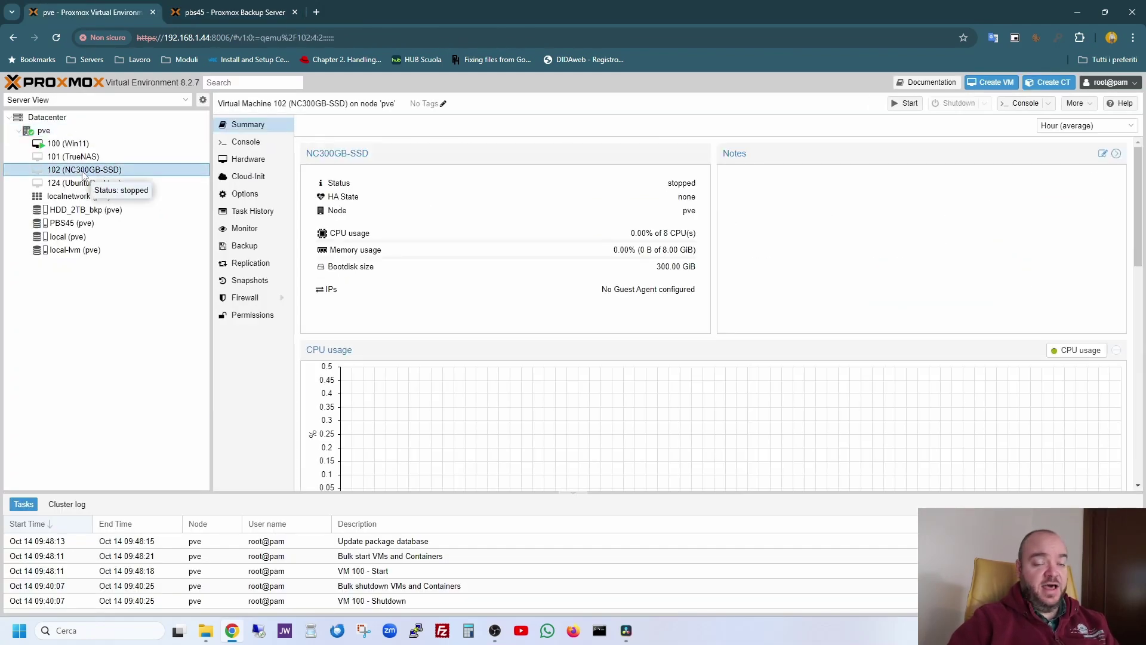
left_click(210, 15)
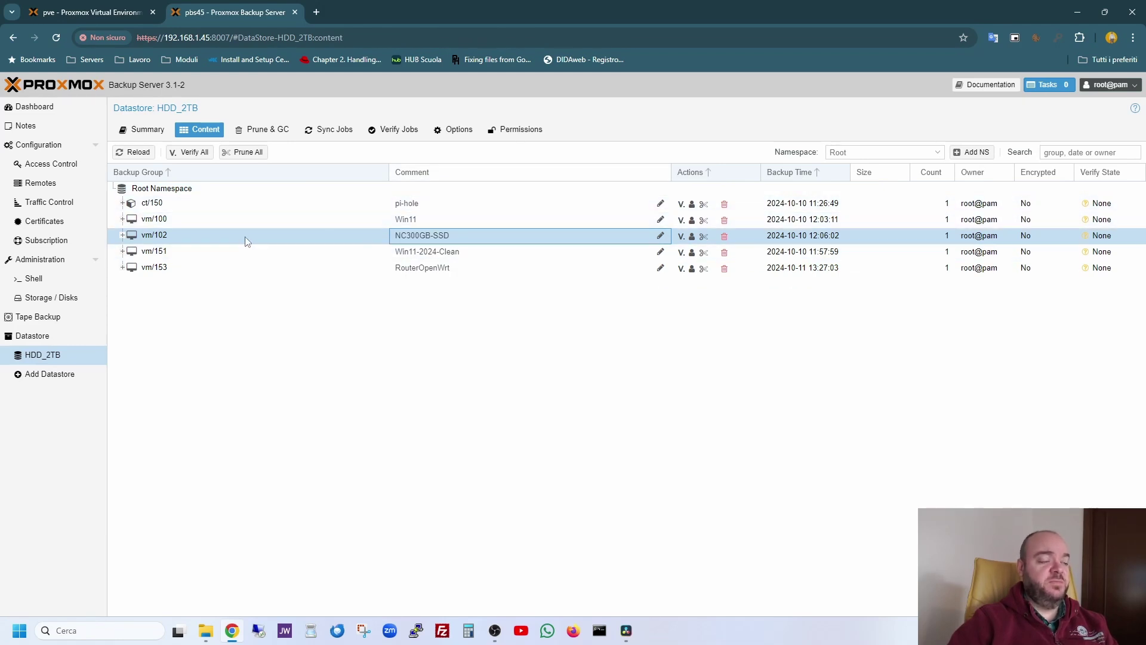
Step: Open the list of backups in the PBS45 storage on pve and select the vm/102 backup
left_click(105, 13)
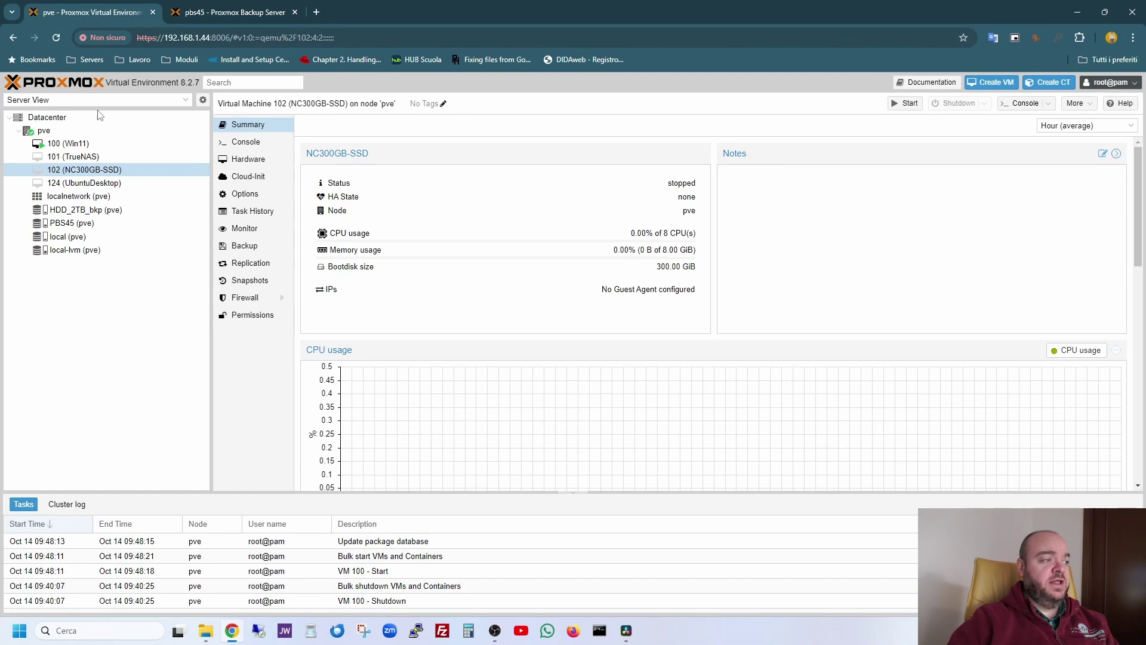
left_click(72, 223)
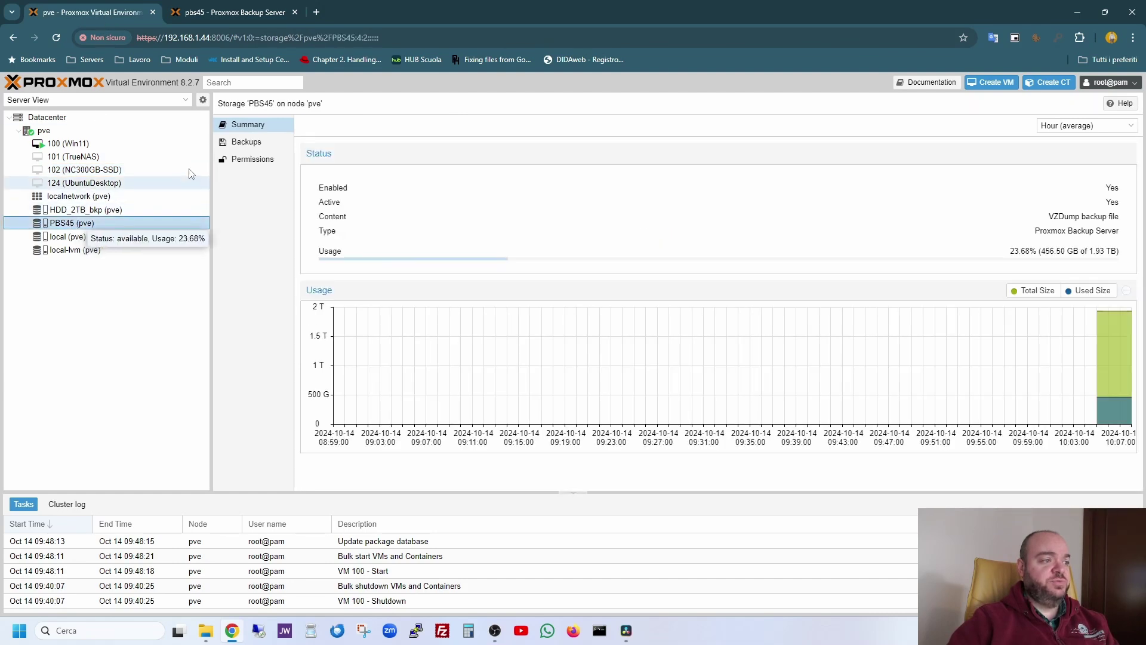
left_click(243, 143)
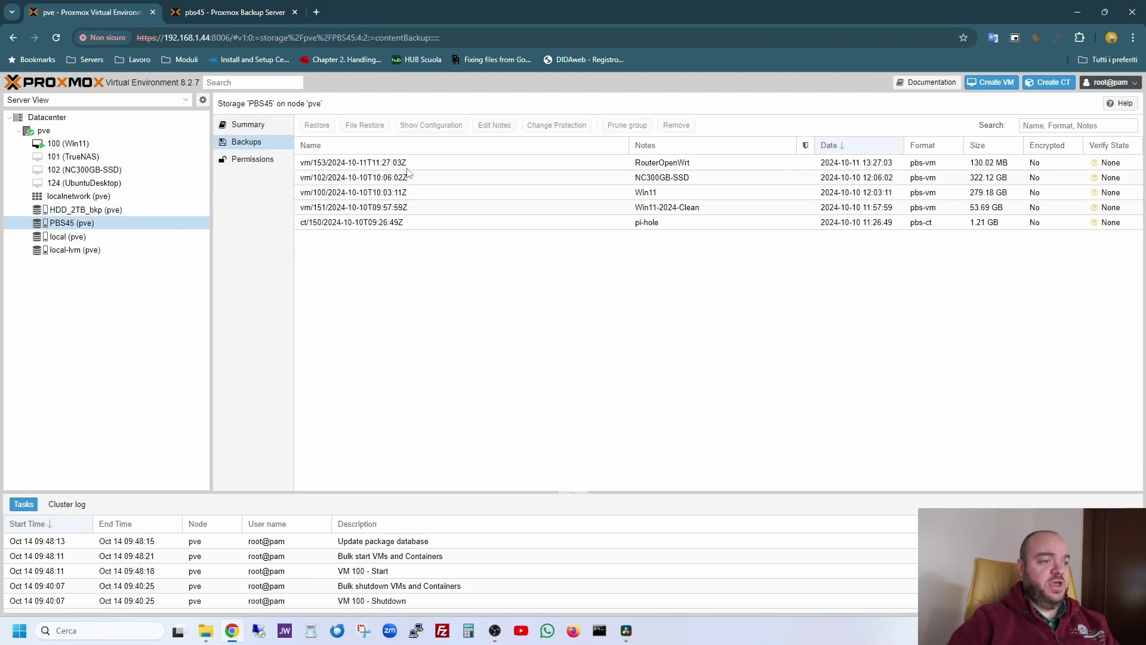
left_click(408, 175)
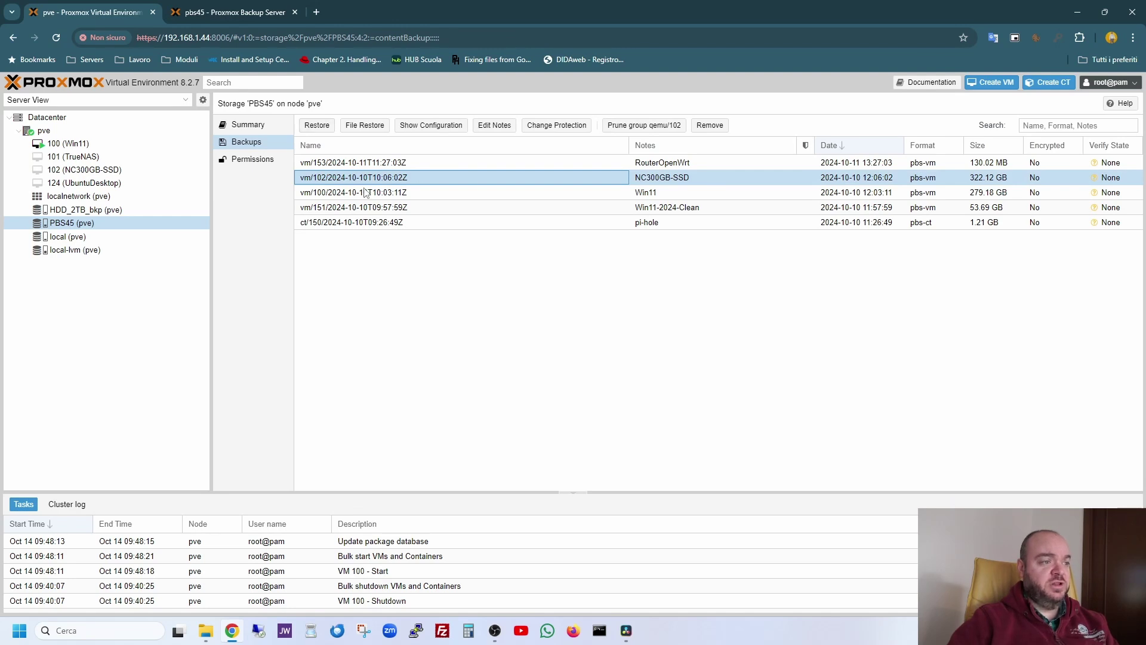
Step: View the backups of virtual machine 100 (Win11) stored on PBS45, then check the backups of virtual machine 101 (TrueNAS)
left_click(81, 146)
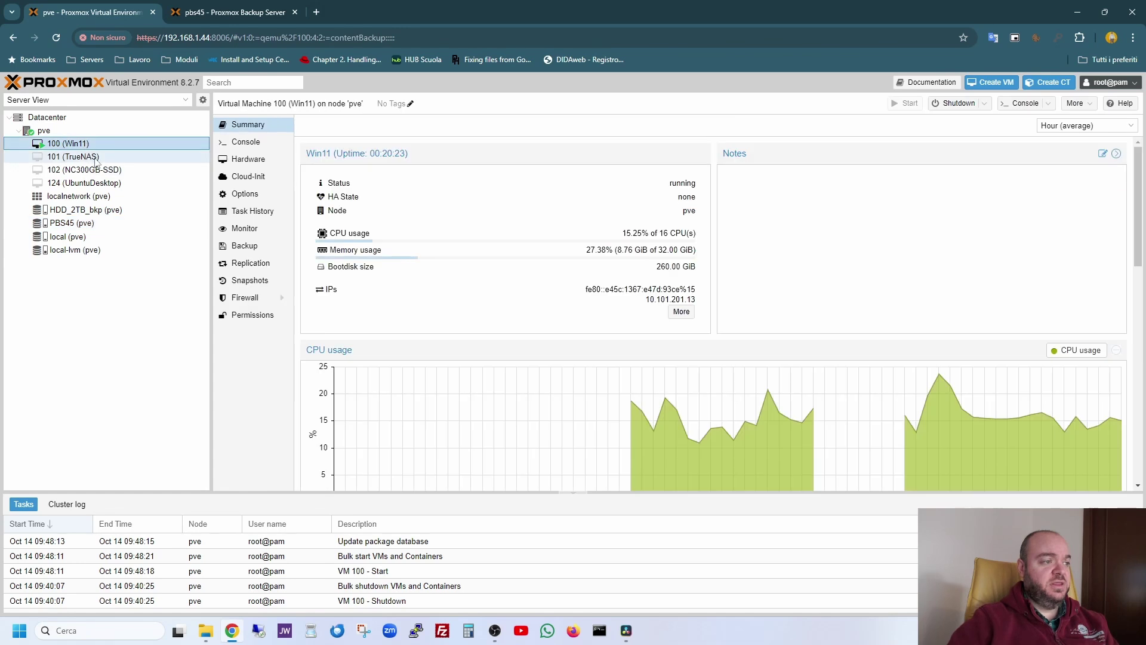
left_click(245, 246)
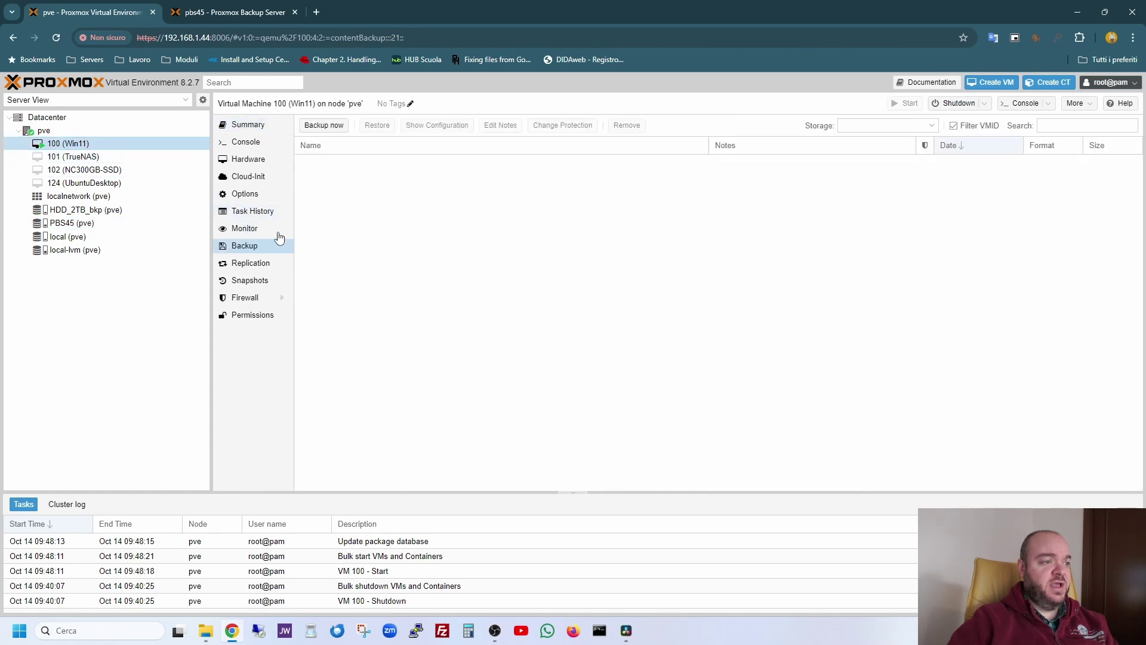
left_click(931, 126)
left_click(869, 180)
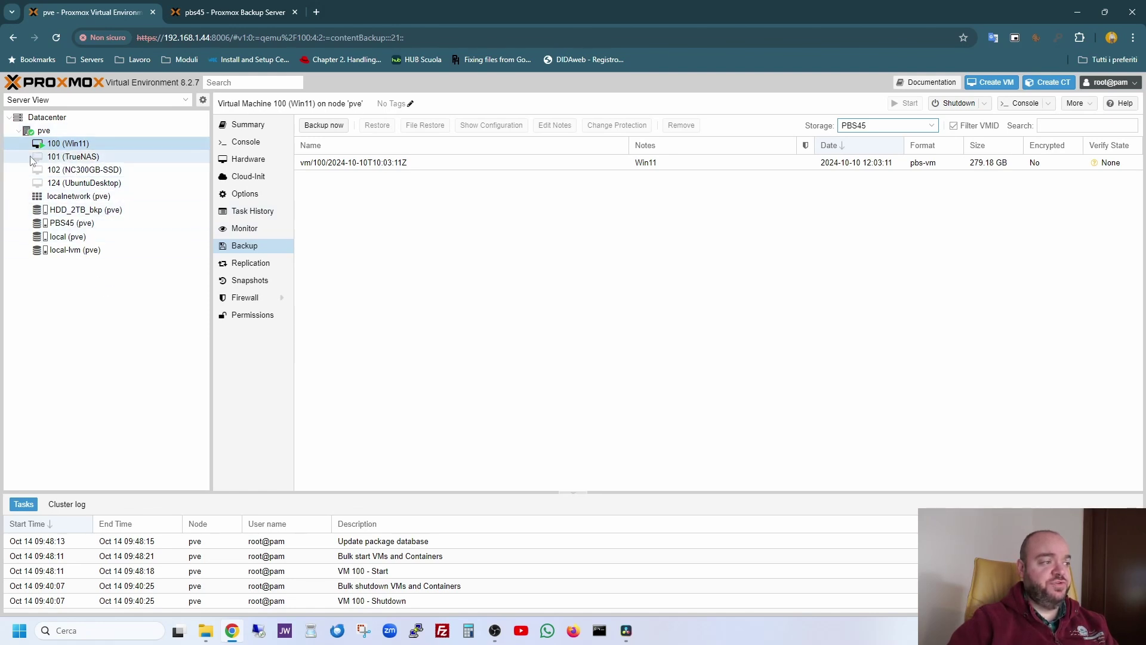
left_click(92, 160)
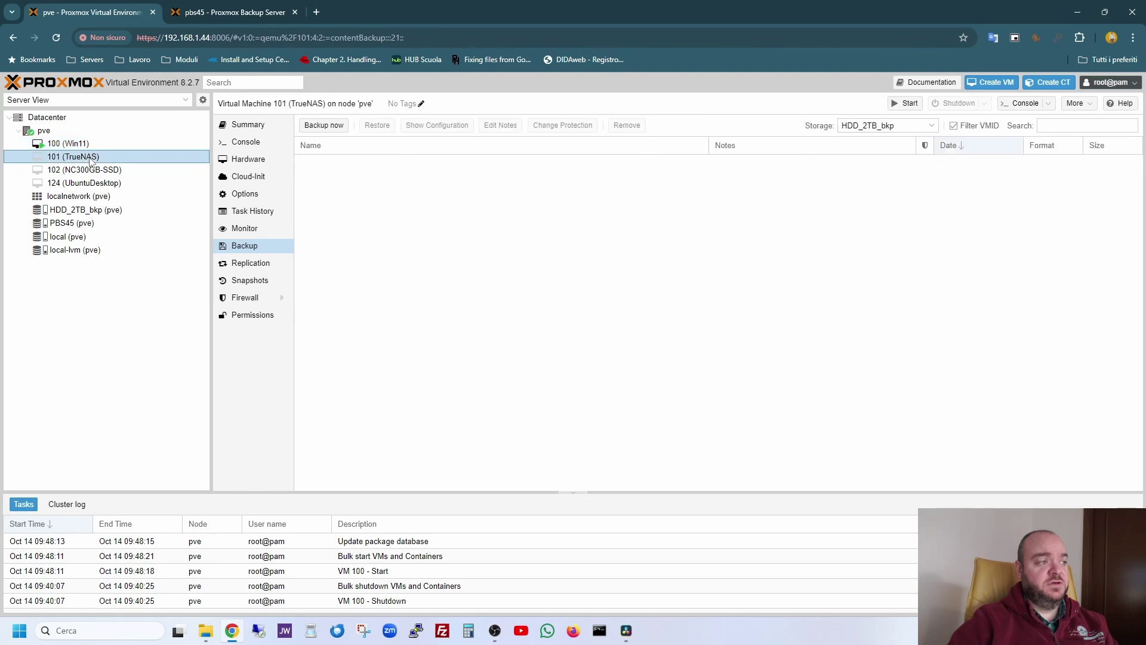
Step: View the disks of node pve with the partitions of /dev/sda, /dev/sdb and /dev/sdc collapsed
left_click(63, 132)
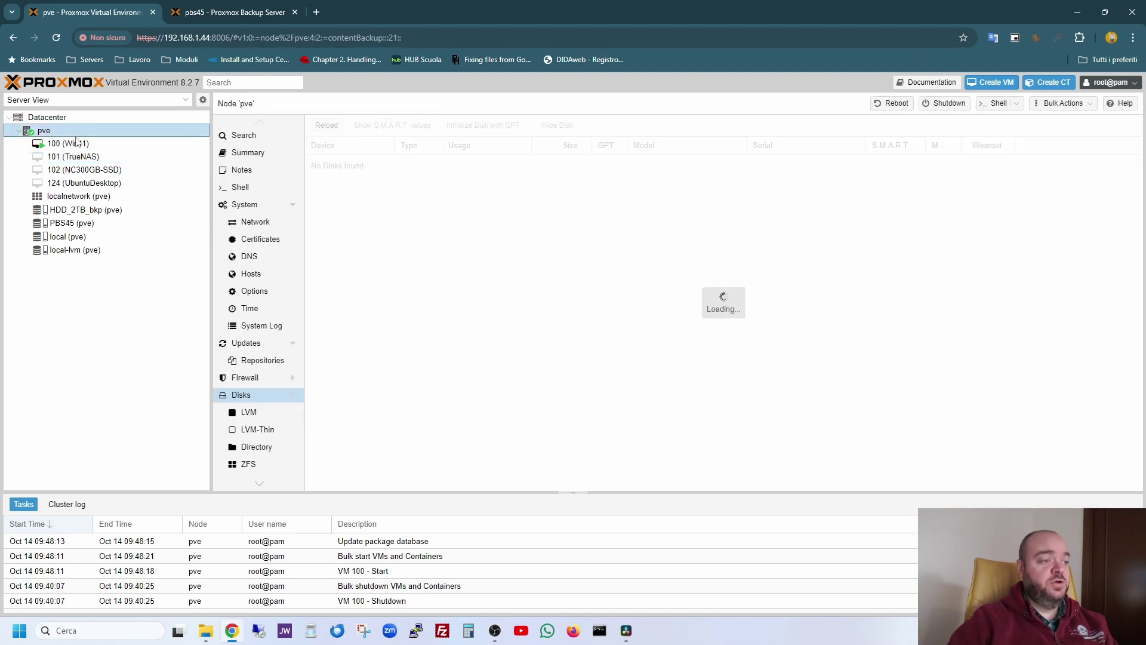
left_click(341, 224)
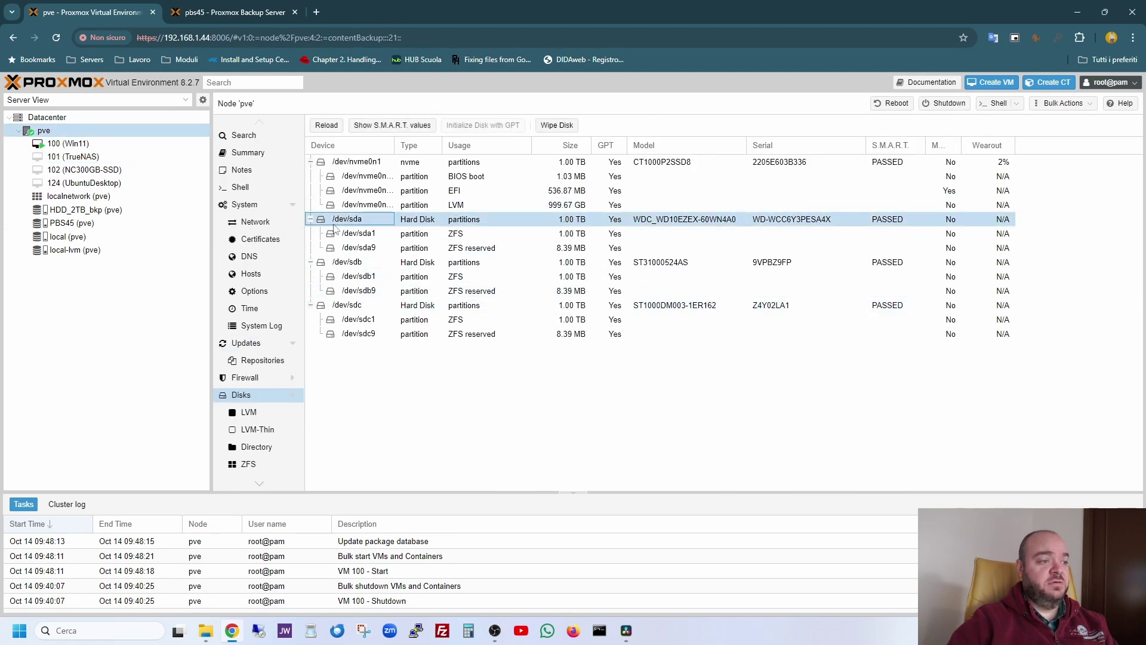
left_click(311, 262)
left_click(310, 220)
left_click(311, 248)
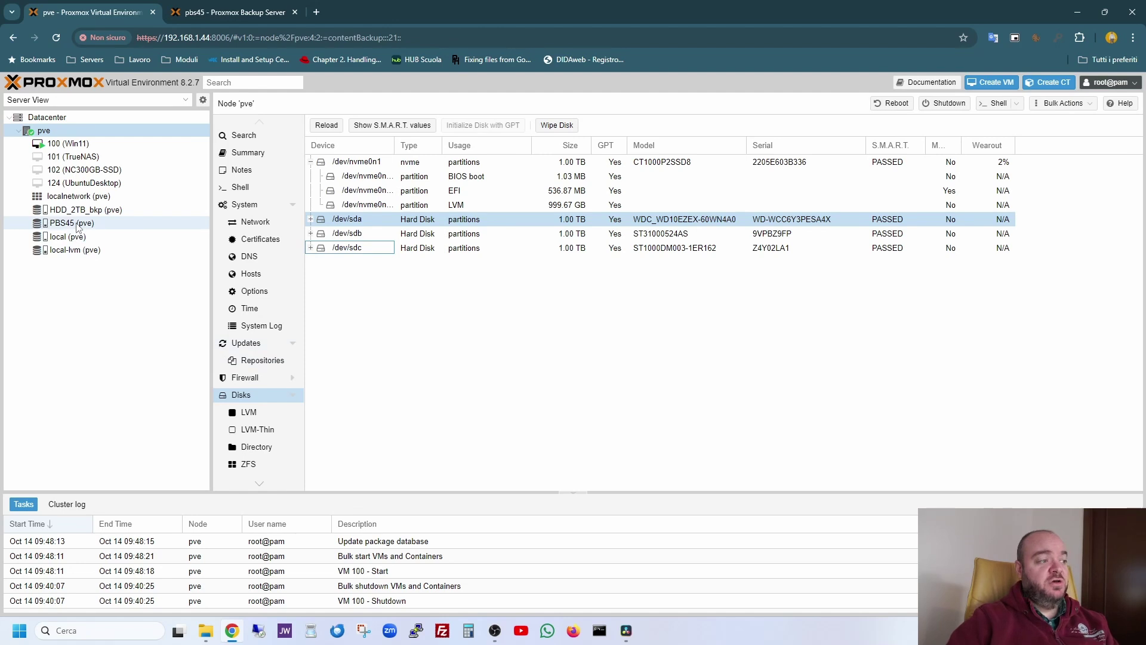
mouse_move(77, 227)
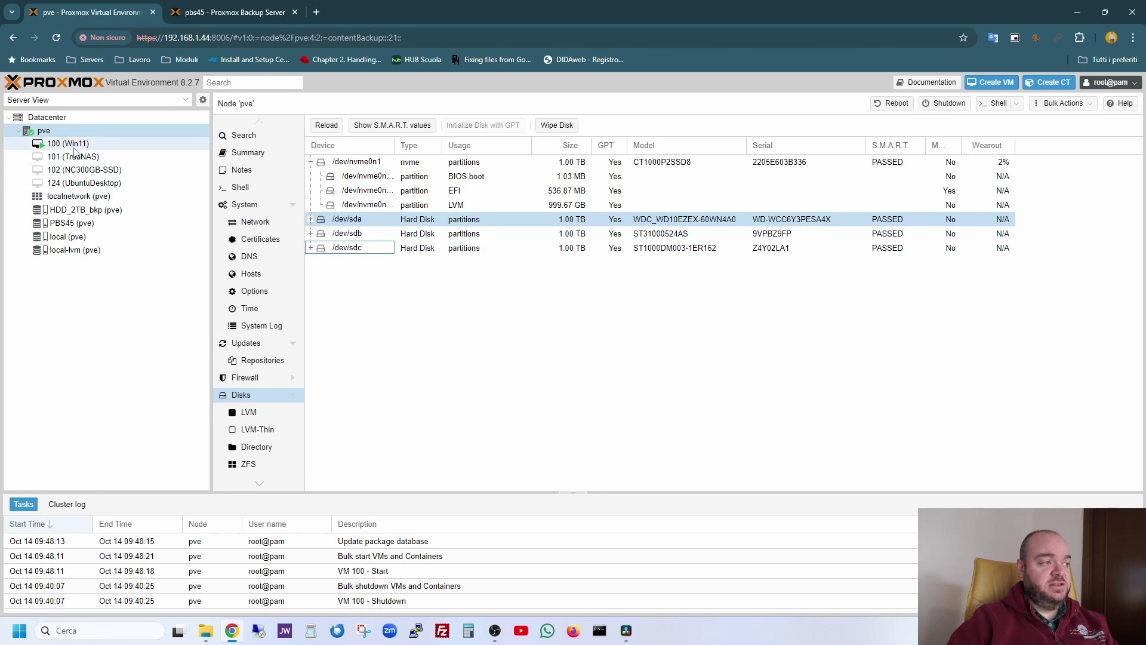
Step: Switch to File Explorer and open the network location \\192.168.1.40 from Questo PC
left_click(206, 631)
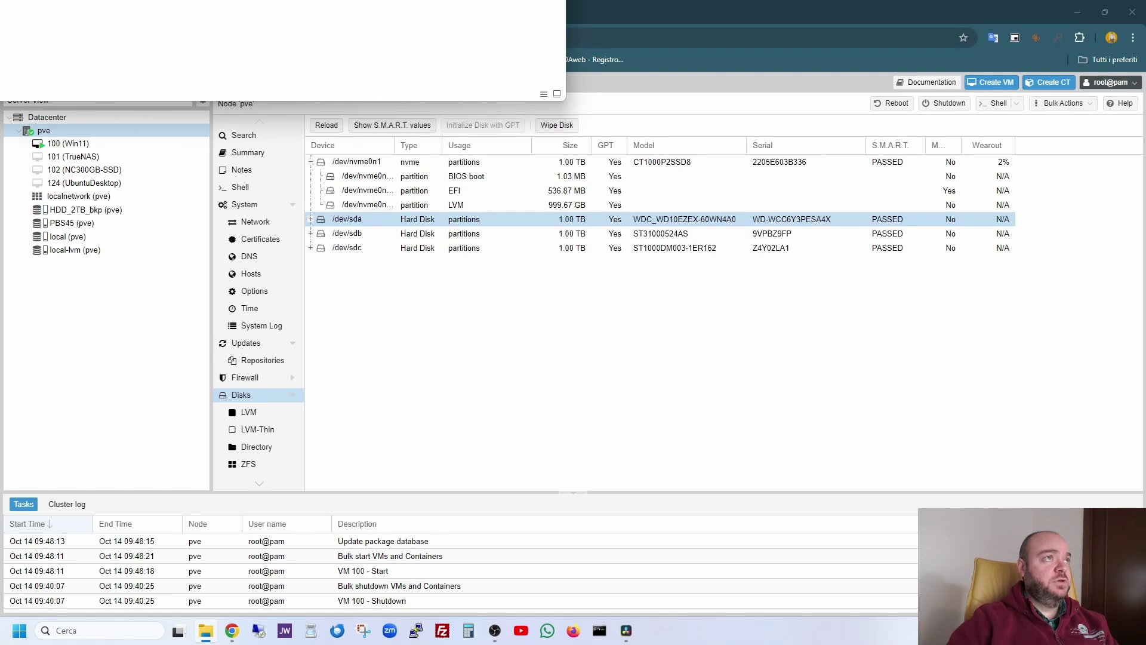
left_click_drag(498, 190, 594, 246)
double_click(594, 246)
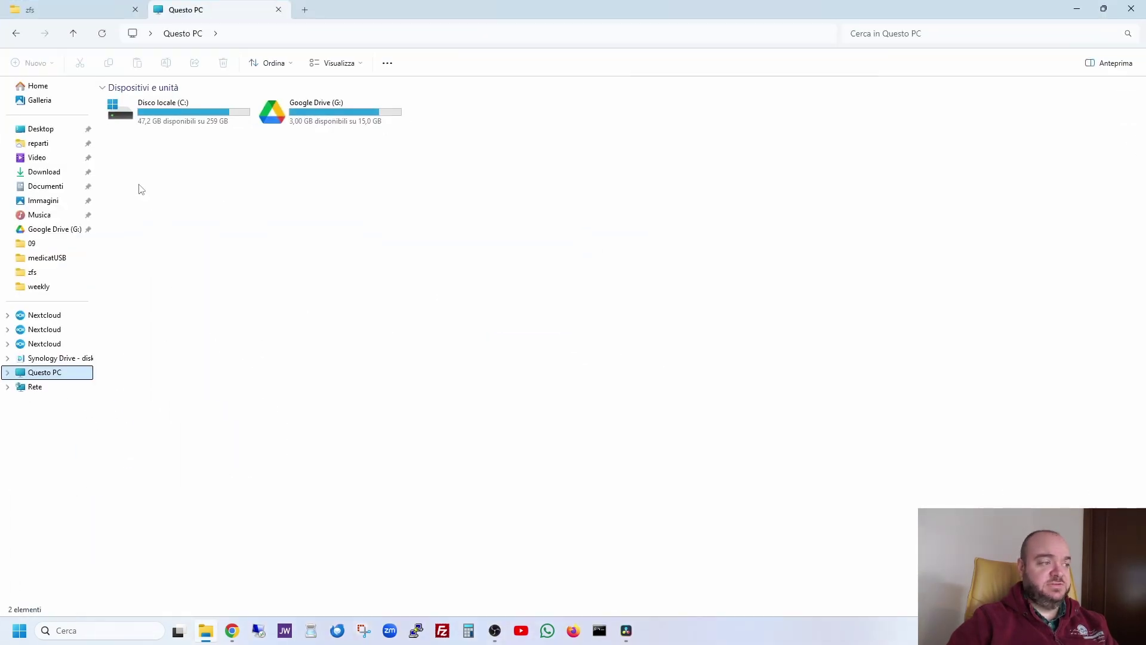
left_click(238, 32)
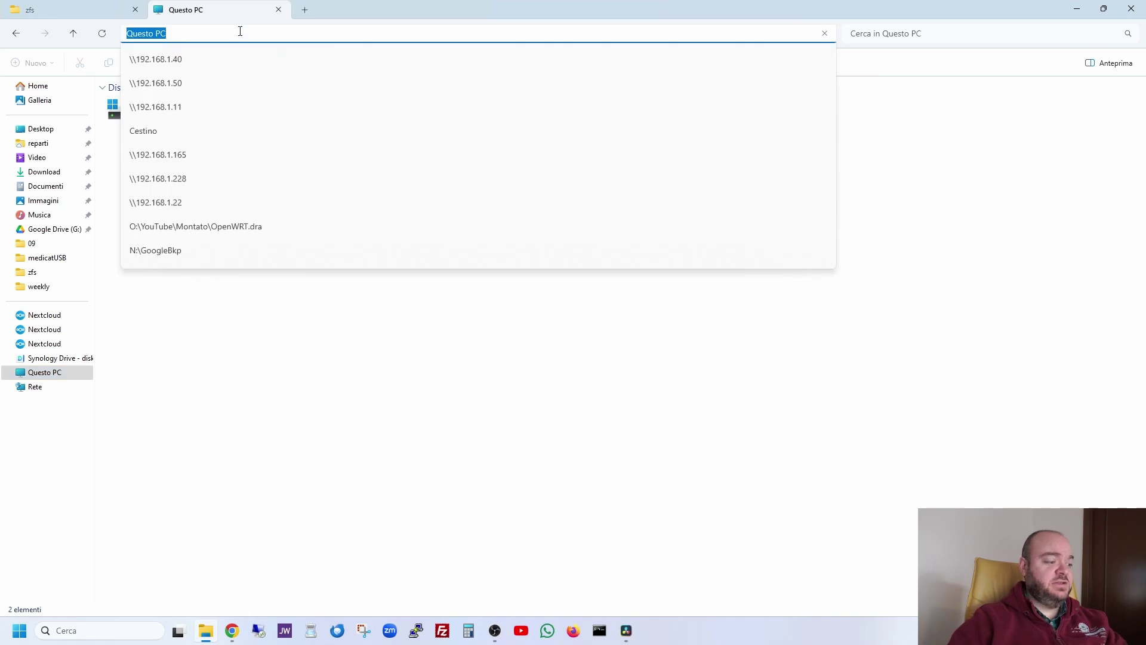
type("\\\\192.168.1.40")
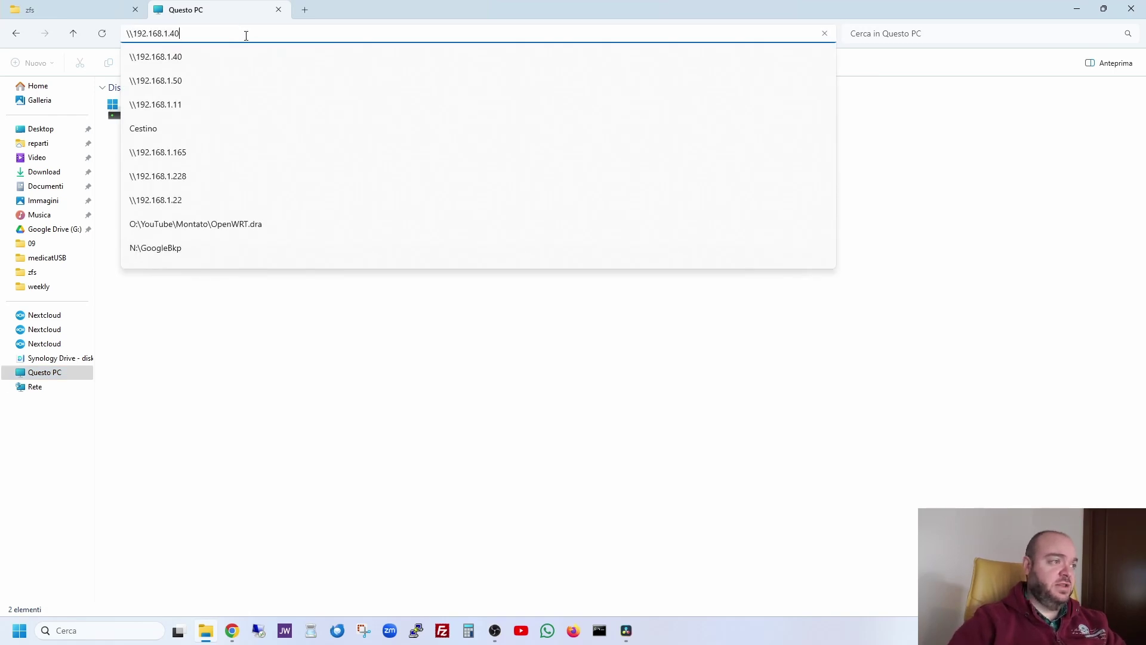
key("Return")
Step: Map the NetDisk2TB share as a network drive with the letter T:
left_click(152, 94)
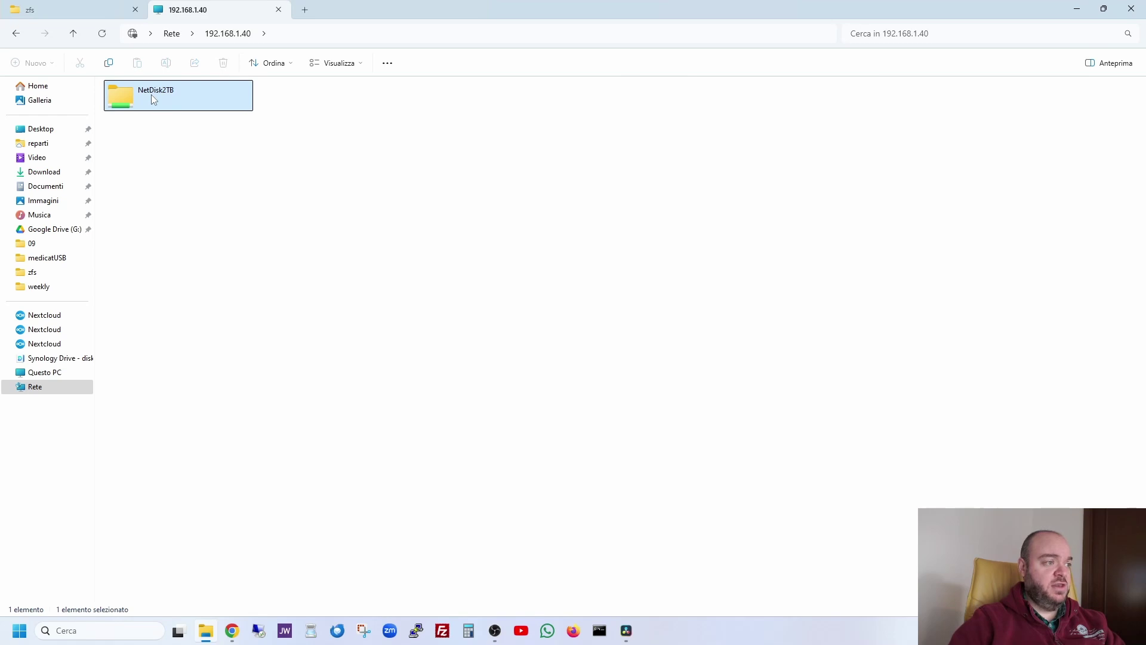
right_click(151, 94)
left_click(219, 192)
left_click(484, 313)
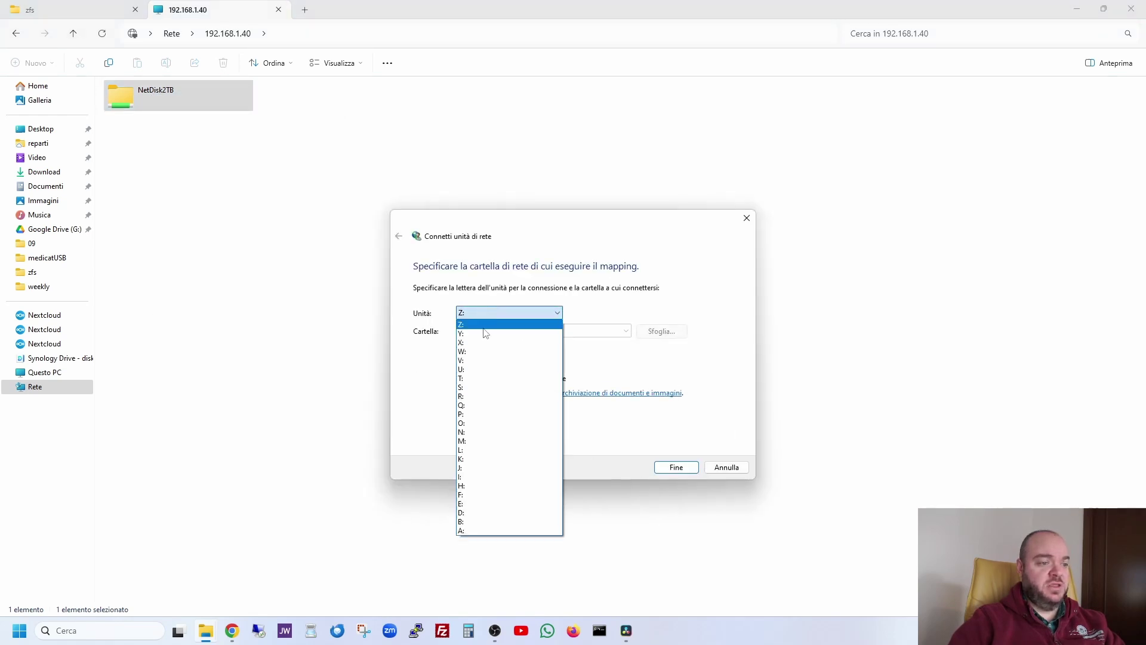
left_click(478, 374)
left_click(677, 469)
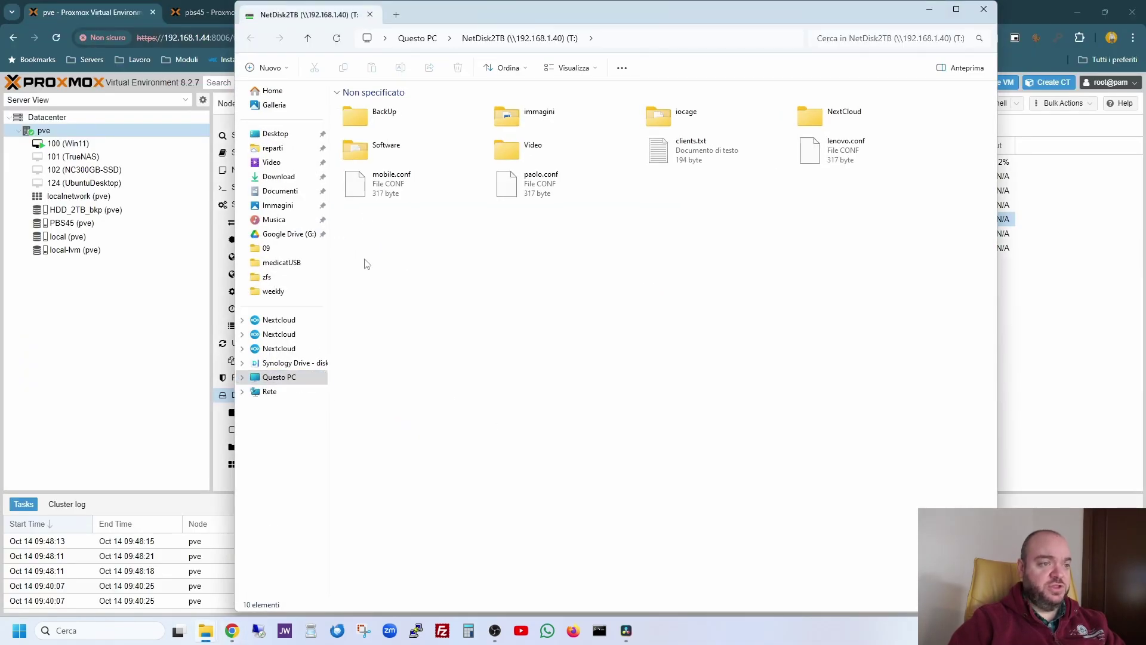
Step: Browse the BackUp folder on drive T:, checking its template and images subfolders, then go back to the drive's root and minimize File Explorer
double_click(377, 125)
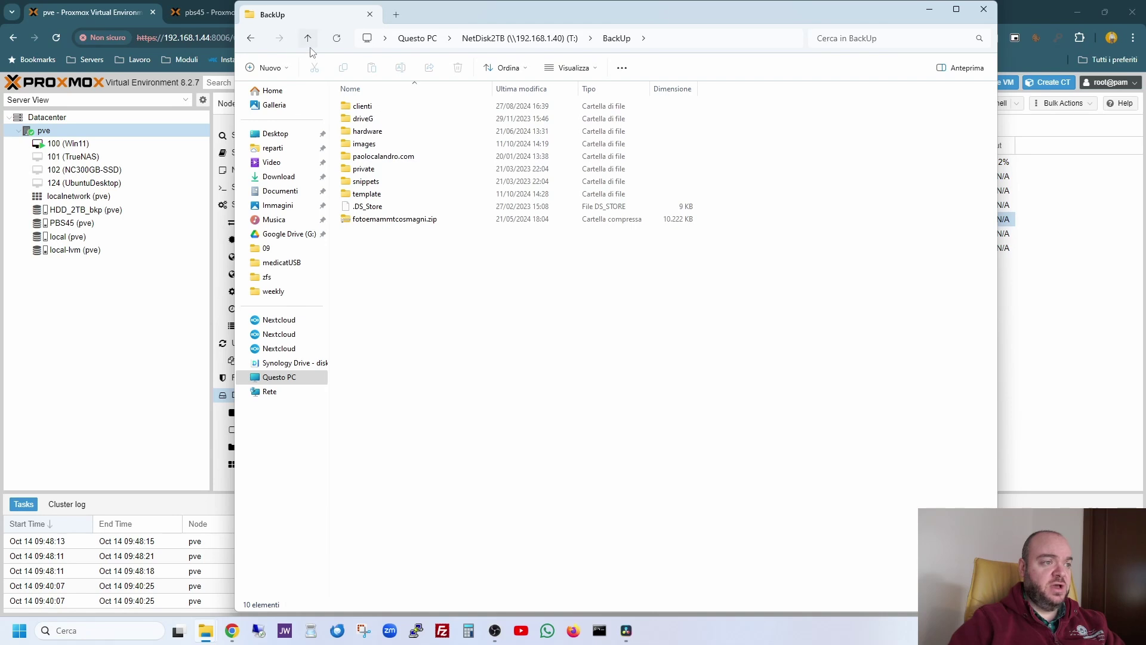
double_click(371, 192)
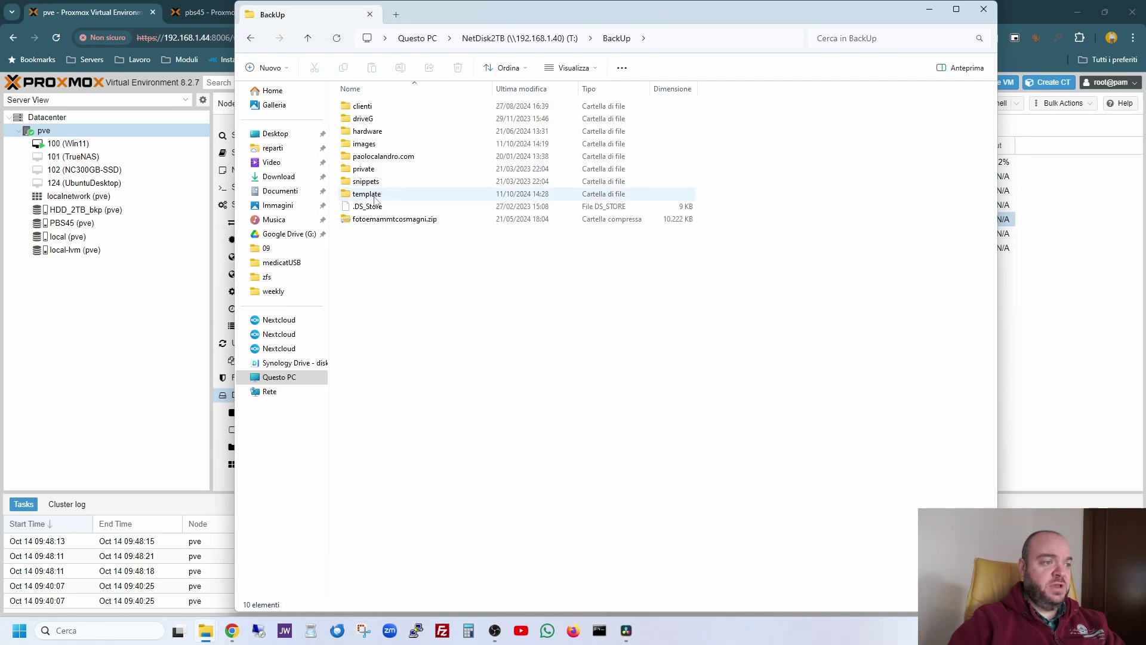
left_click(307, 38)
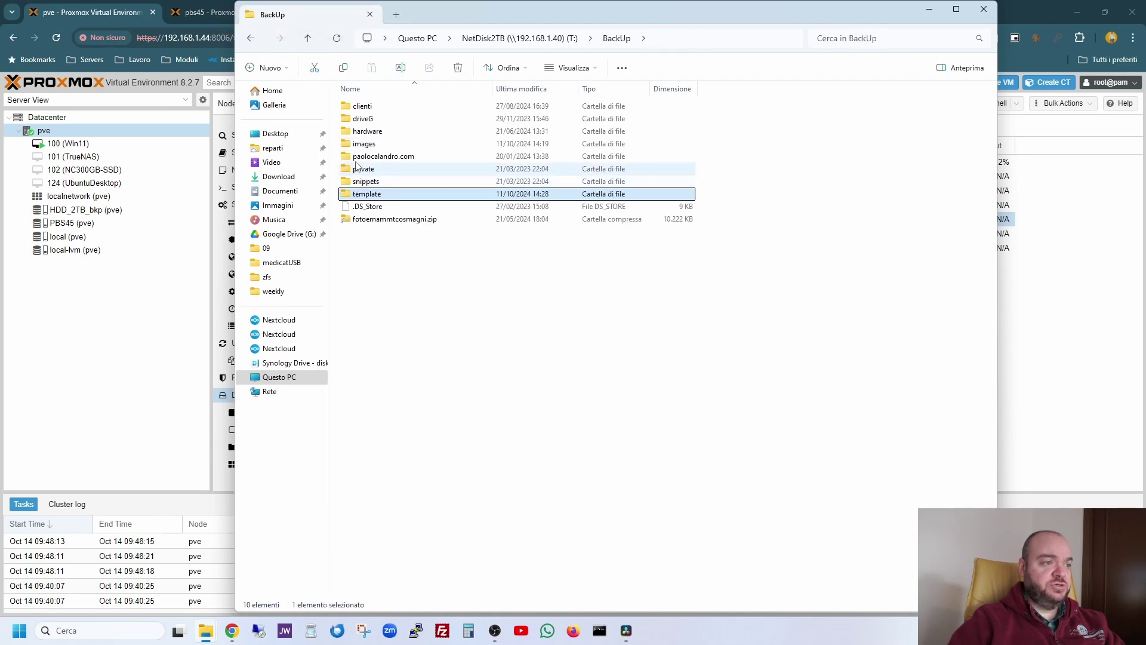
double_click(359, 146)
left_click(307, 38)
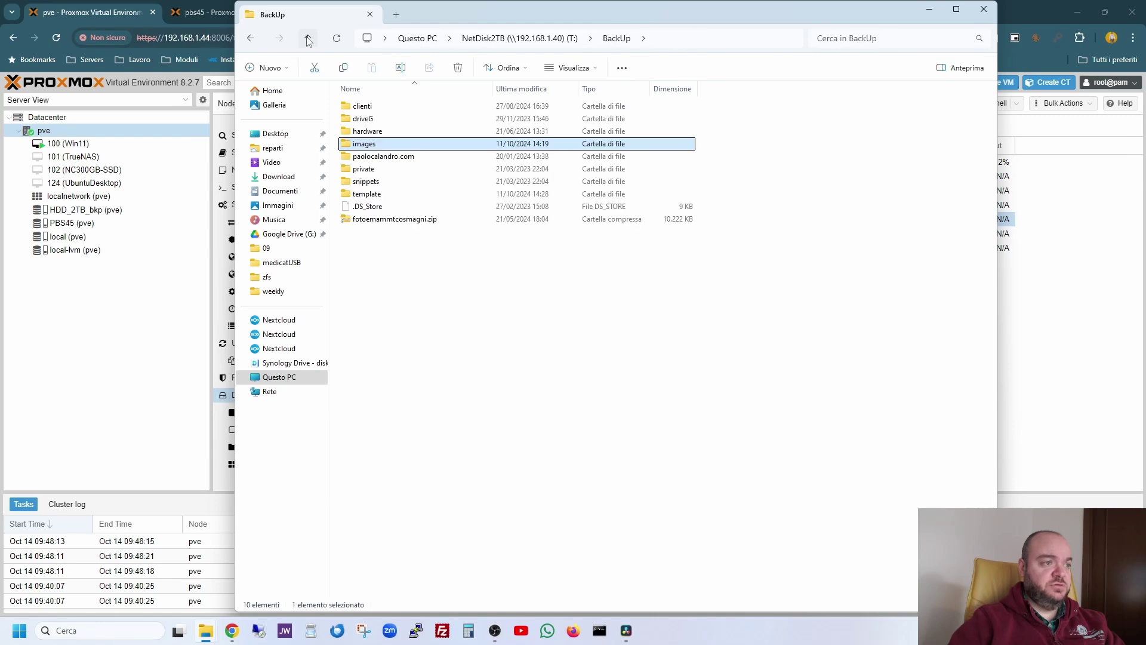
left_click(308, 39)
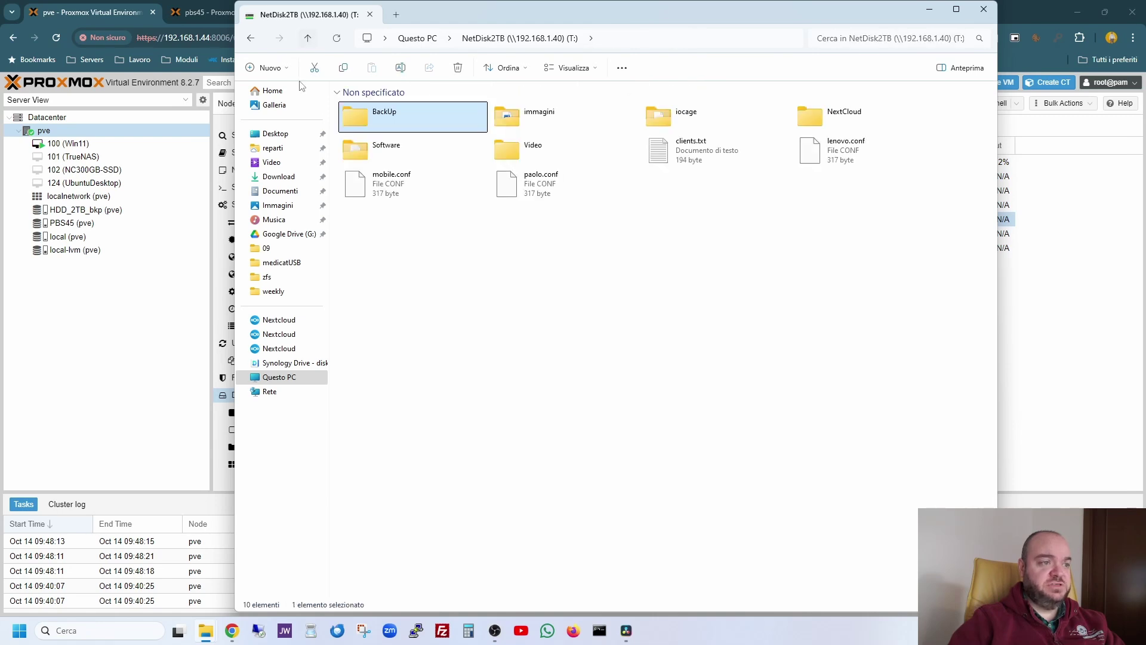
left_click(929, 9)
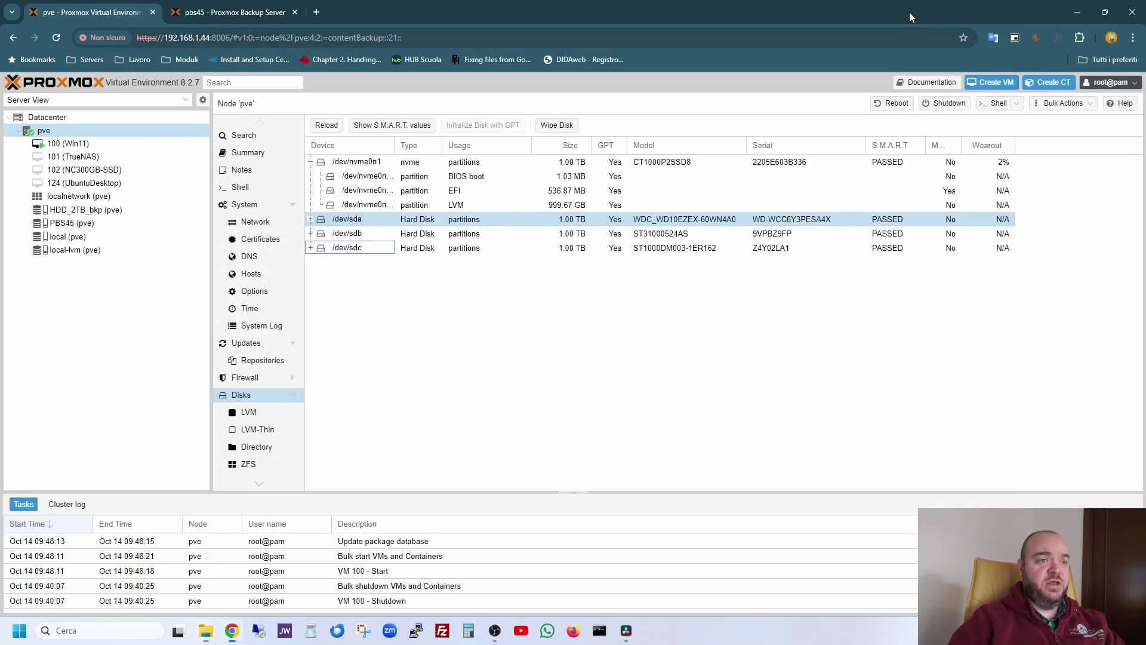
Step: Review the backup storages available for virtual machine 101 (TrueNAS), leaving HDD_2TB_bkp selected
left_click(88, 158)
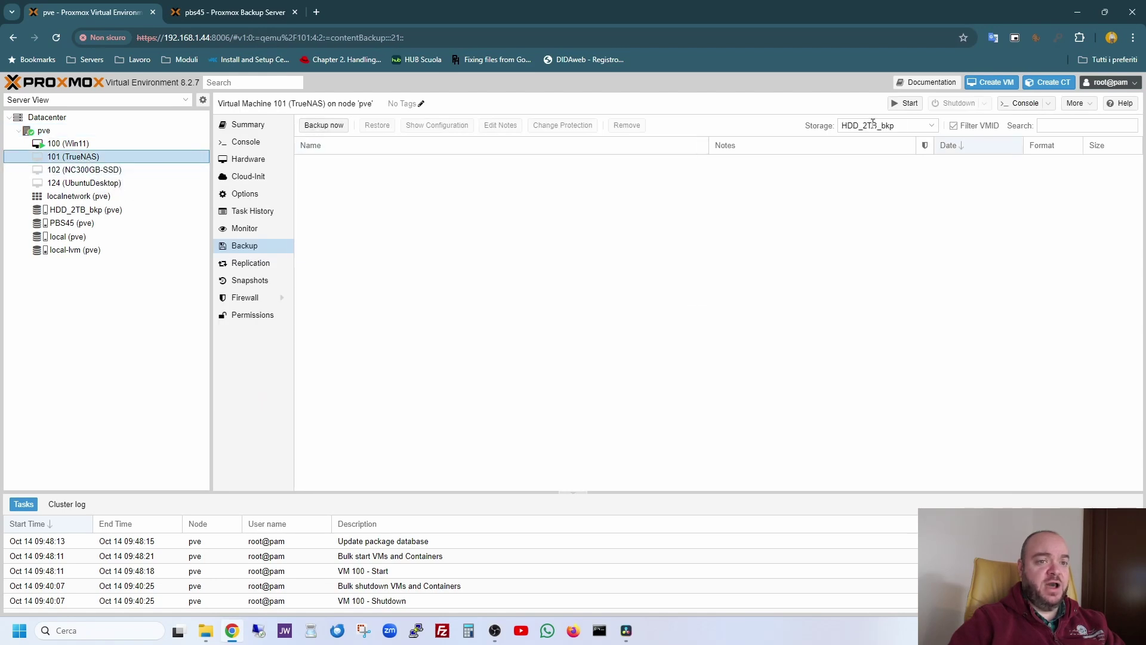
left_click(931, 126)
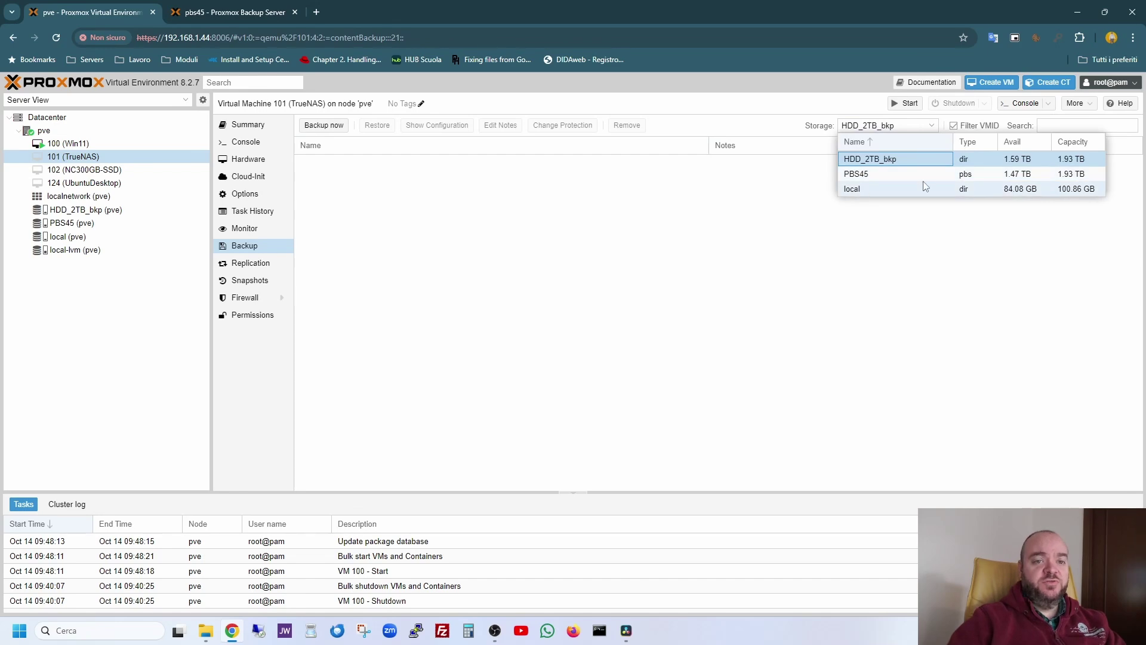
left_click(717, 238)
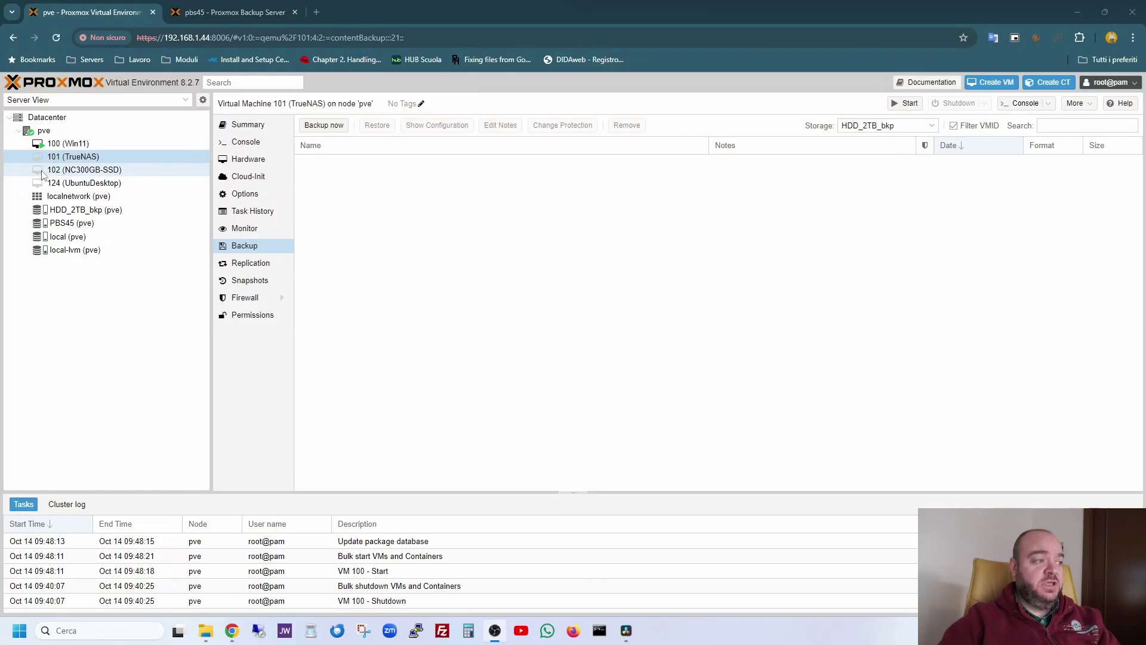
Step: Review the backup server's dashboard with its datastore usage and task summary, then return to the HDD_2TB datastore's content
left_click(215, 12)
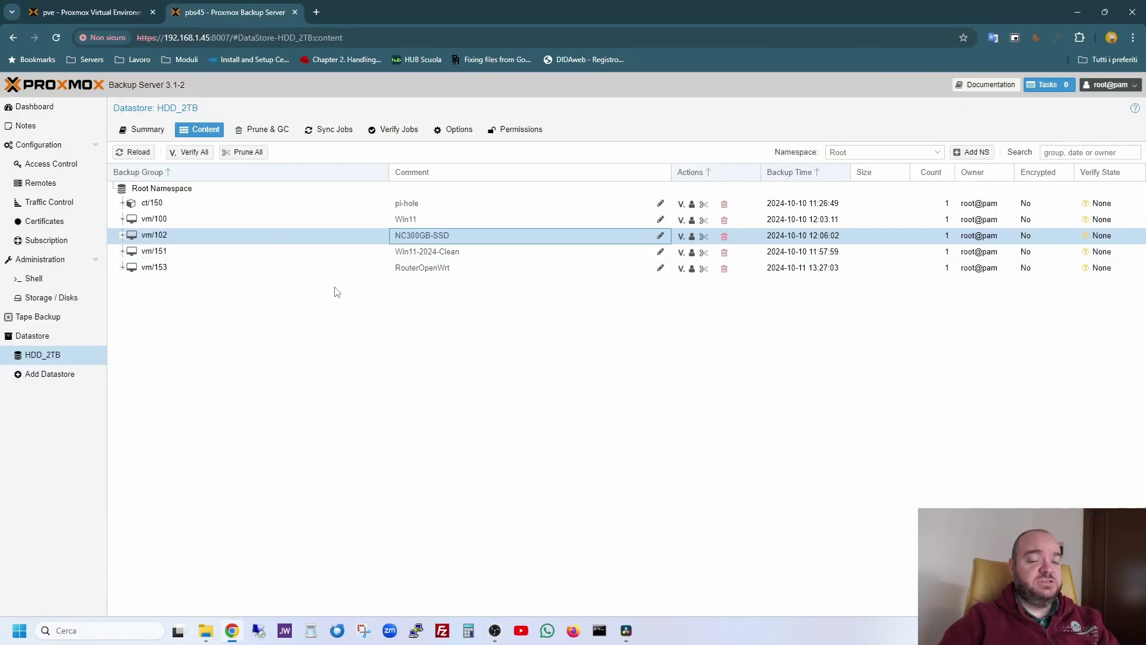
left_click(35, 110)
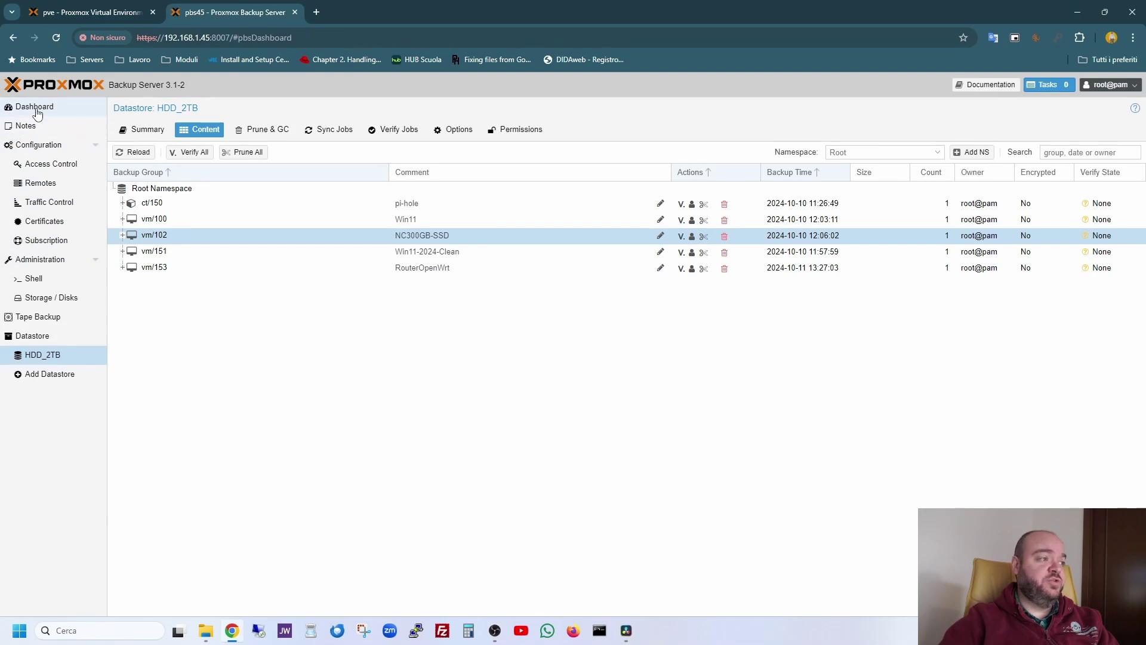
scroll(418, 442, "down", 1)
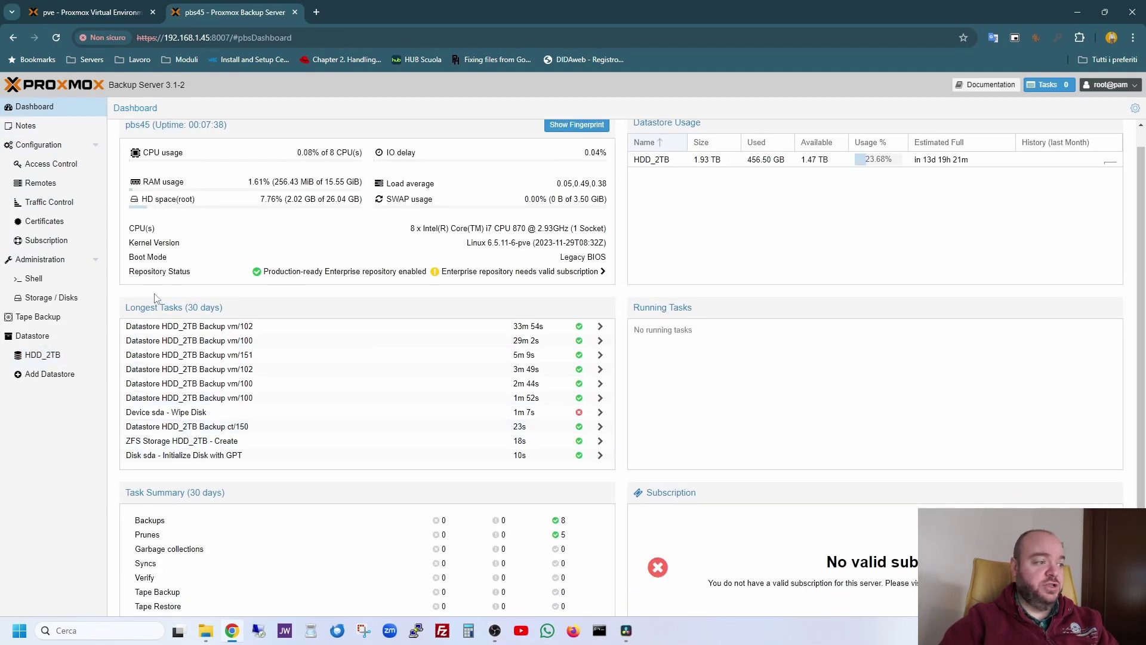
scroll(257, 359, "down", 1)
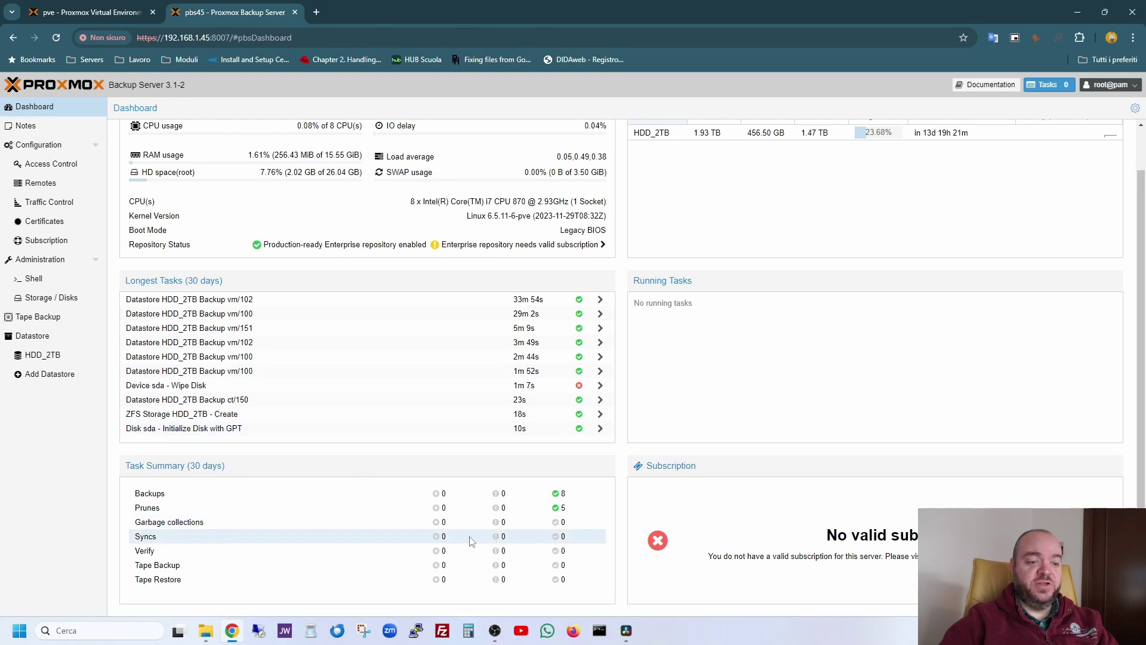
scroll(499, 531, "up", 2)
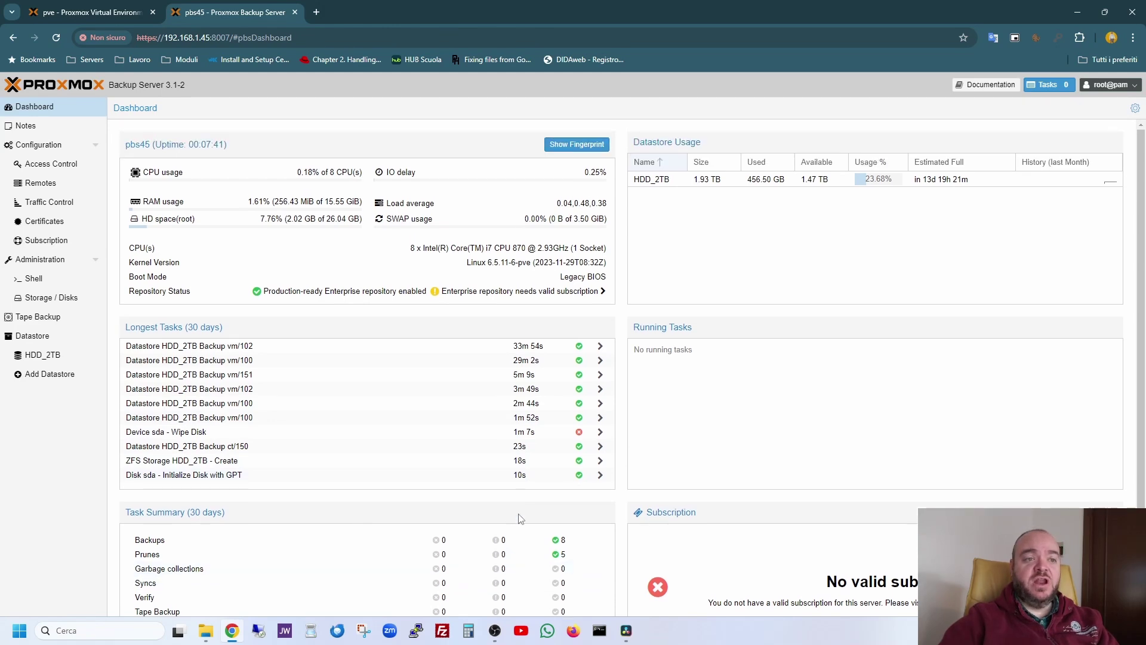
scroll(759, 227, "down", 1)
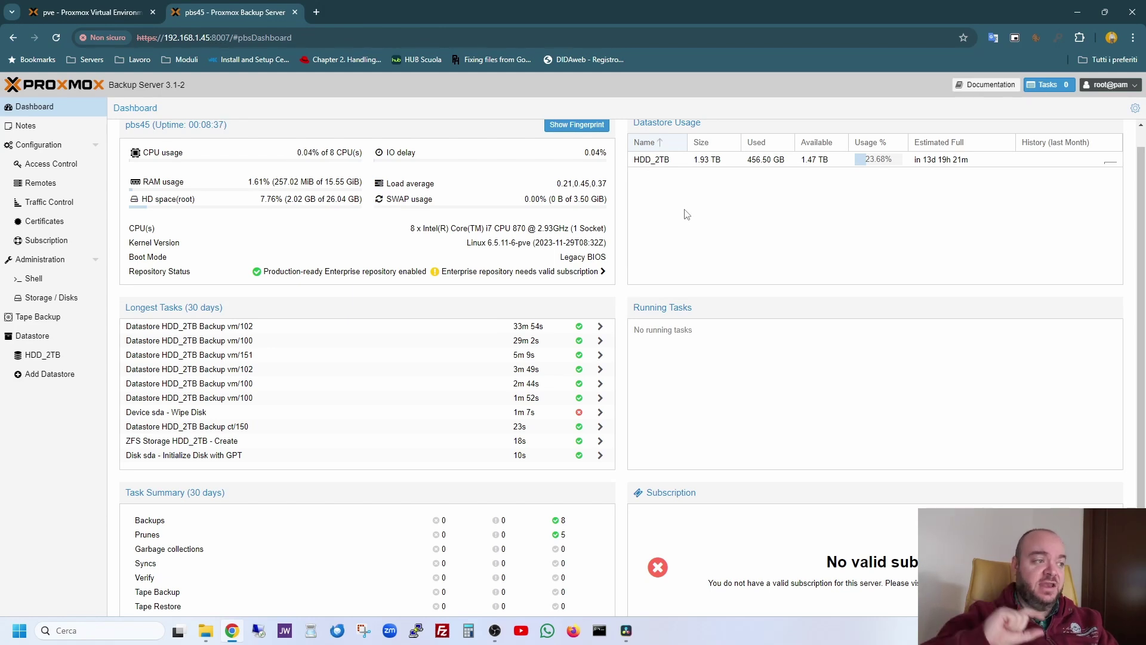
left_click(49, 360)
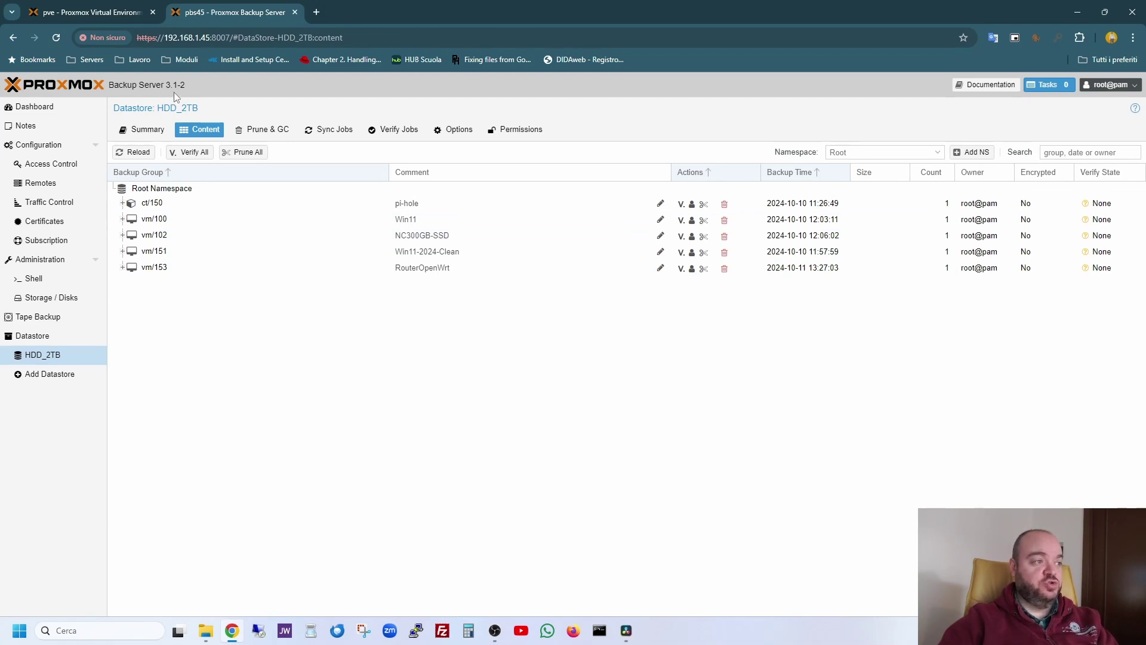
left_click(203, 37)
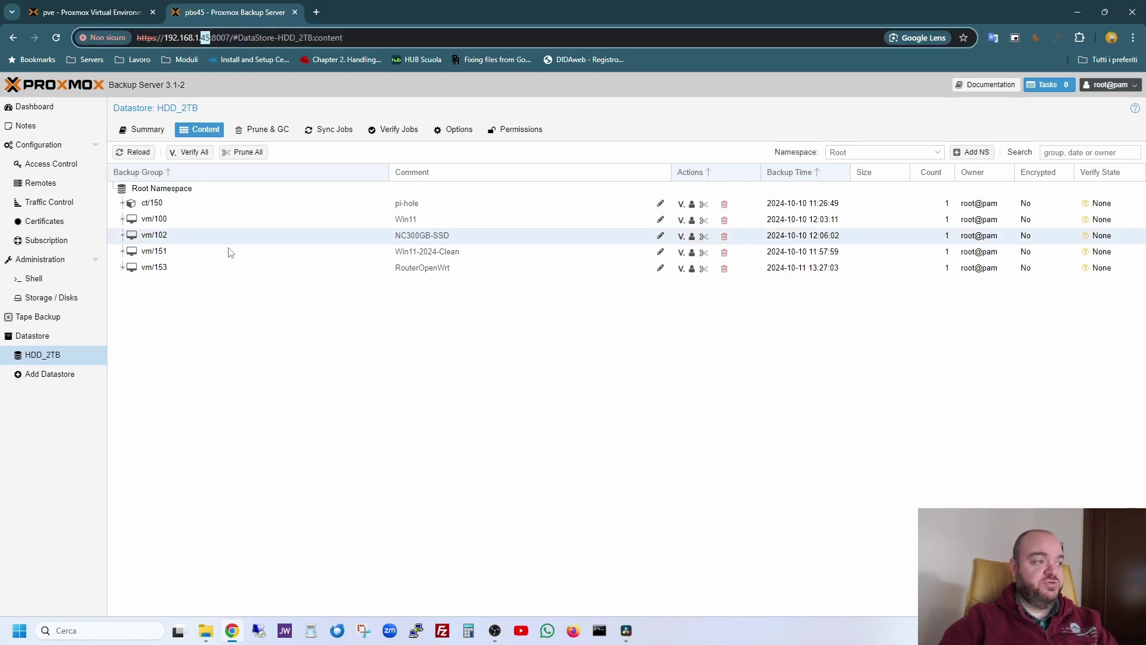
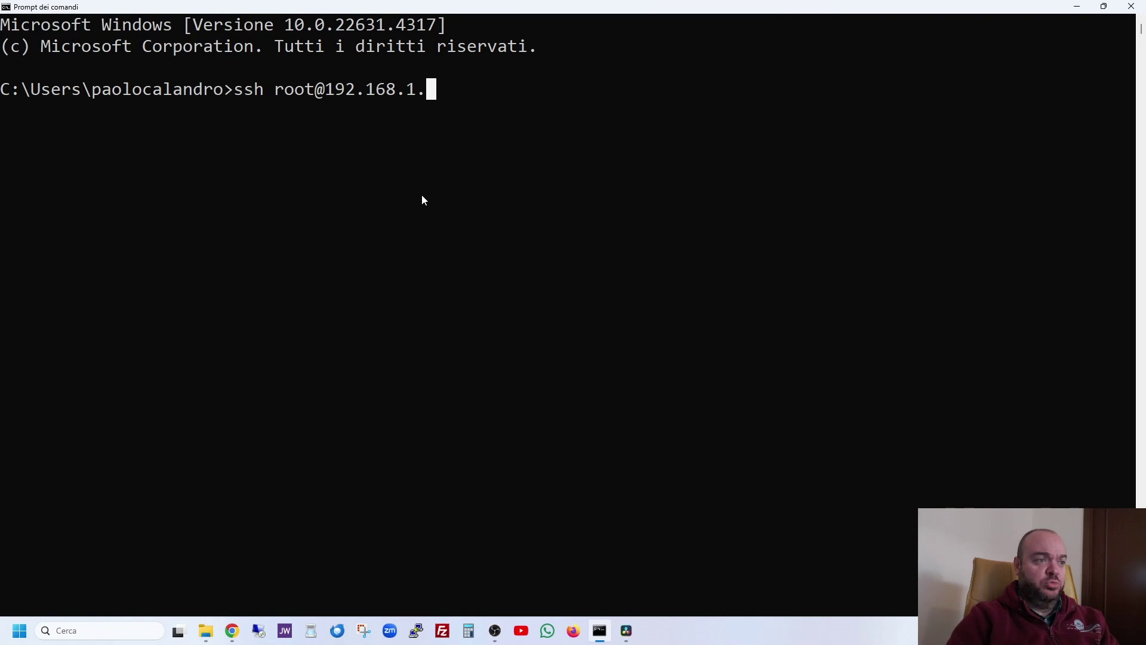
key("Return")
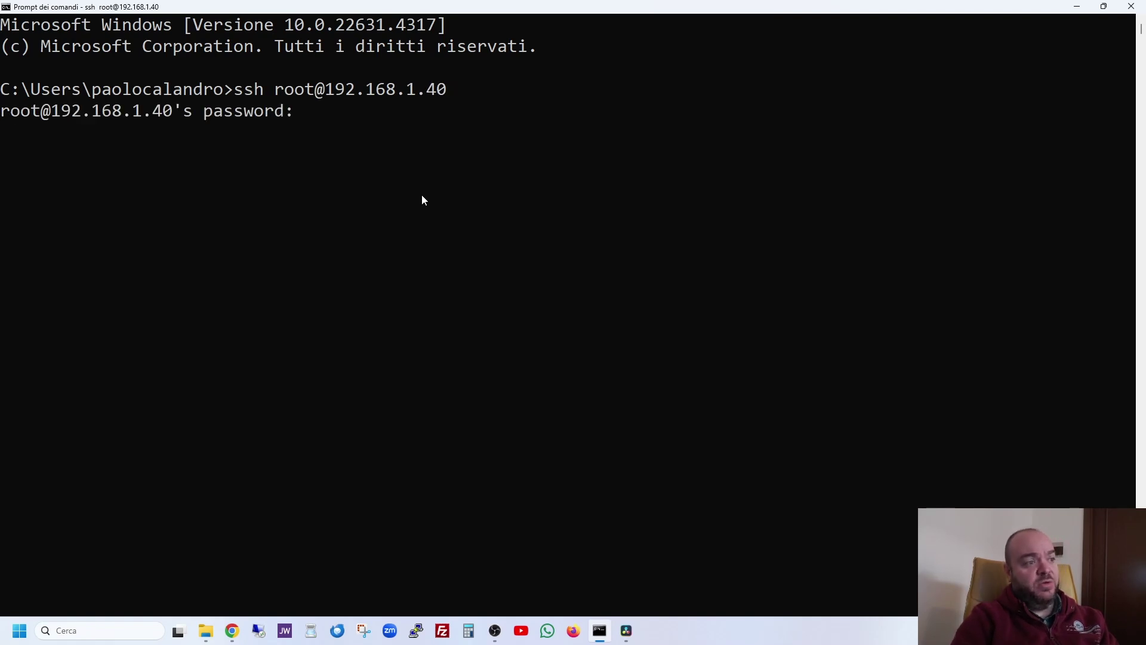
key("Return")
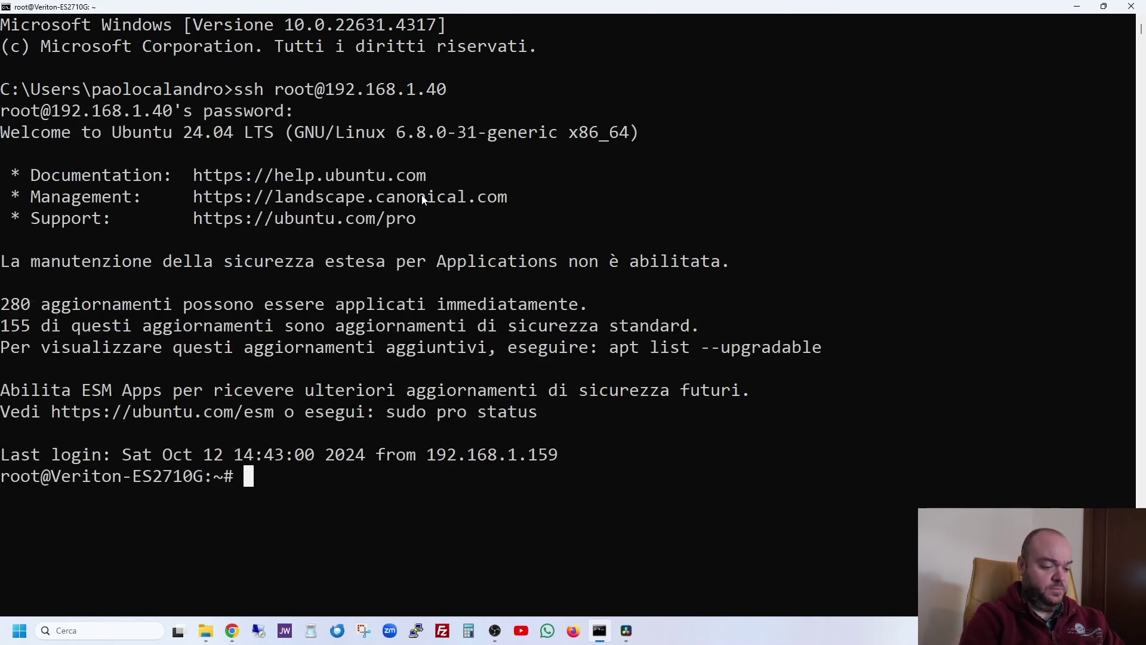
type("hostname")
key("Return")
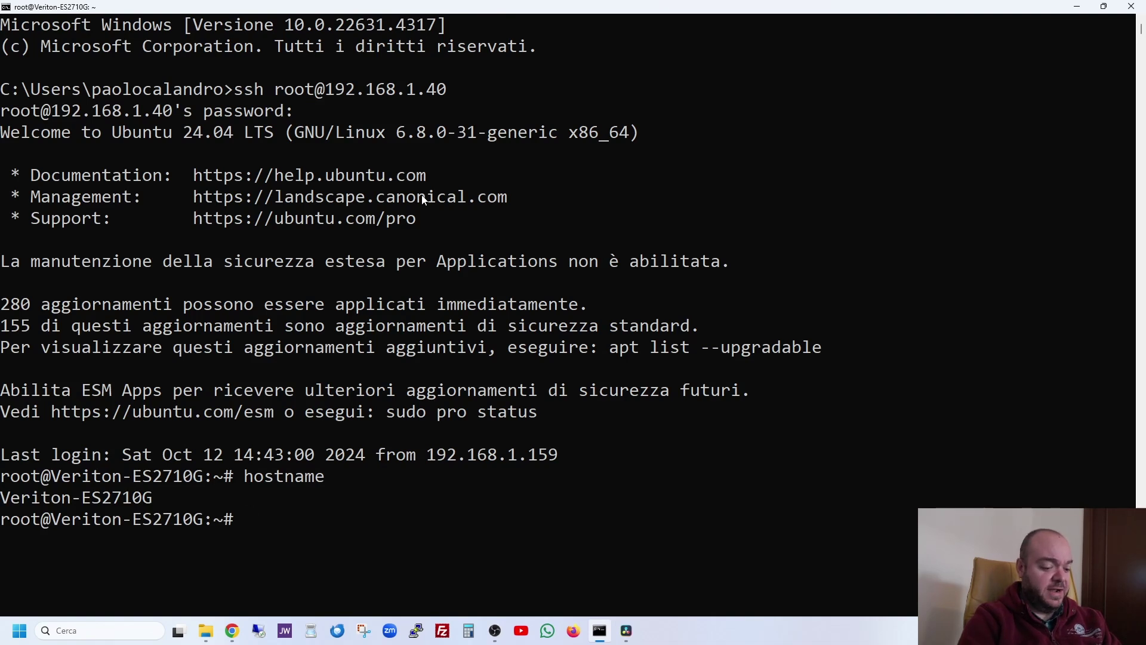
Step: Clear the terminal, list the block devices with lsblk and examine the sizes of the system disk, sdb and the remaining disks
key("ctrl+l")
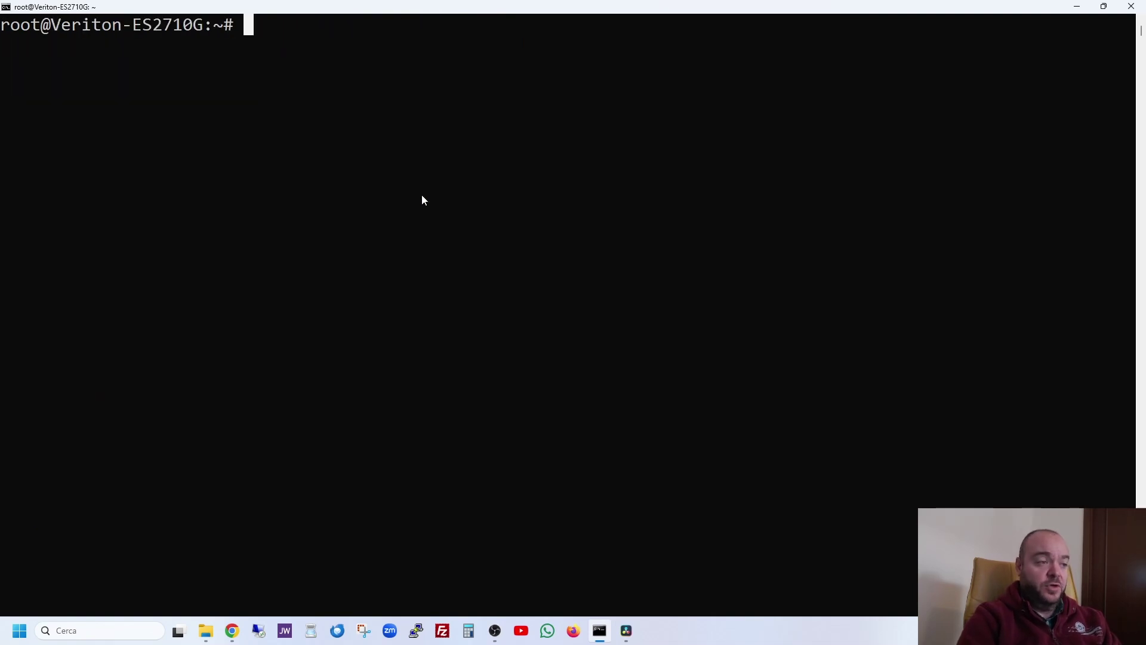
type("lsblk")
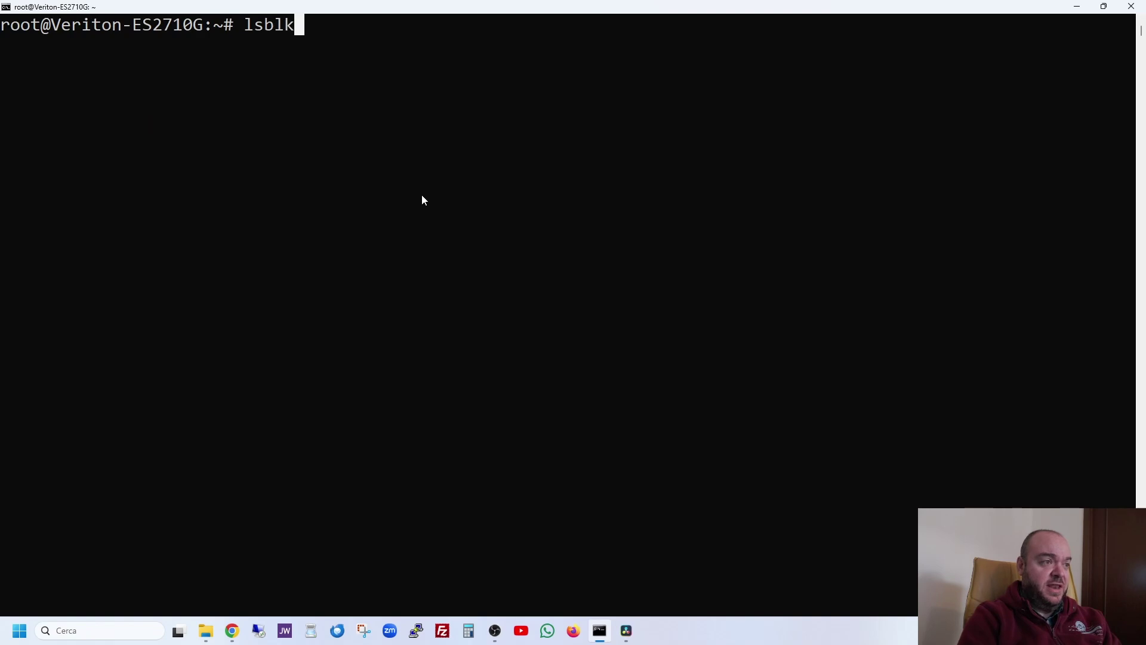
key("Return")
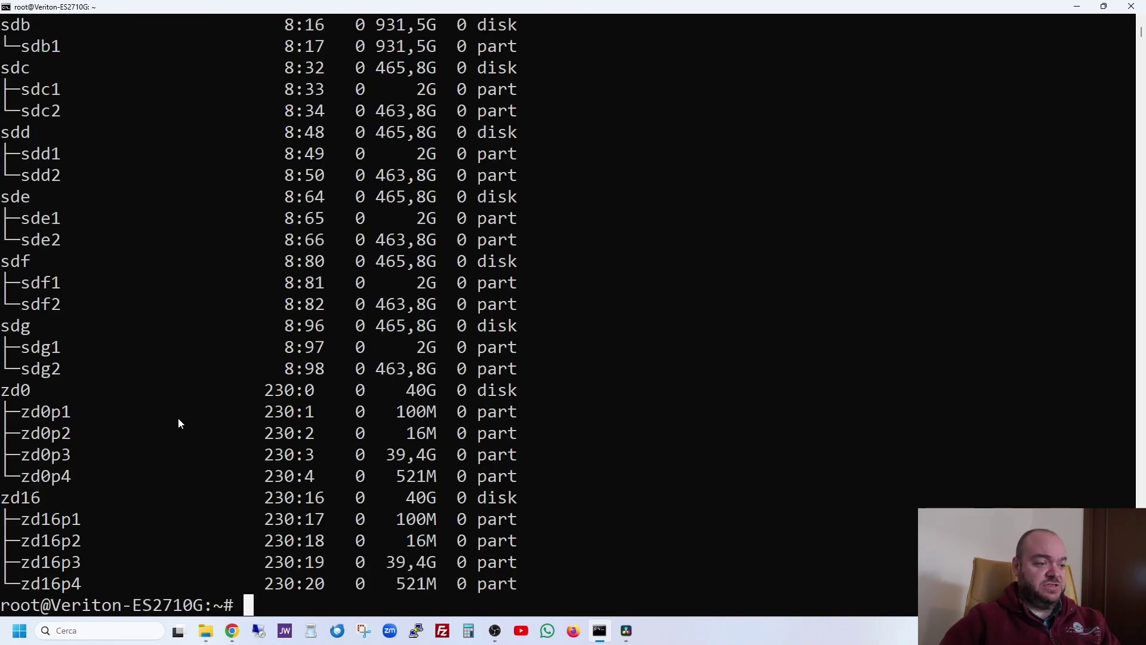
scroll(178, 416, "up", 3)
scroll(177, 413, "up", 1)
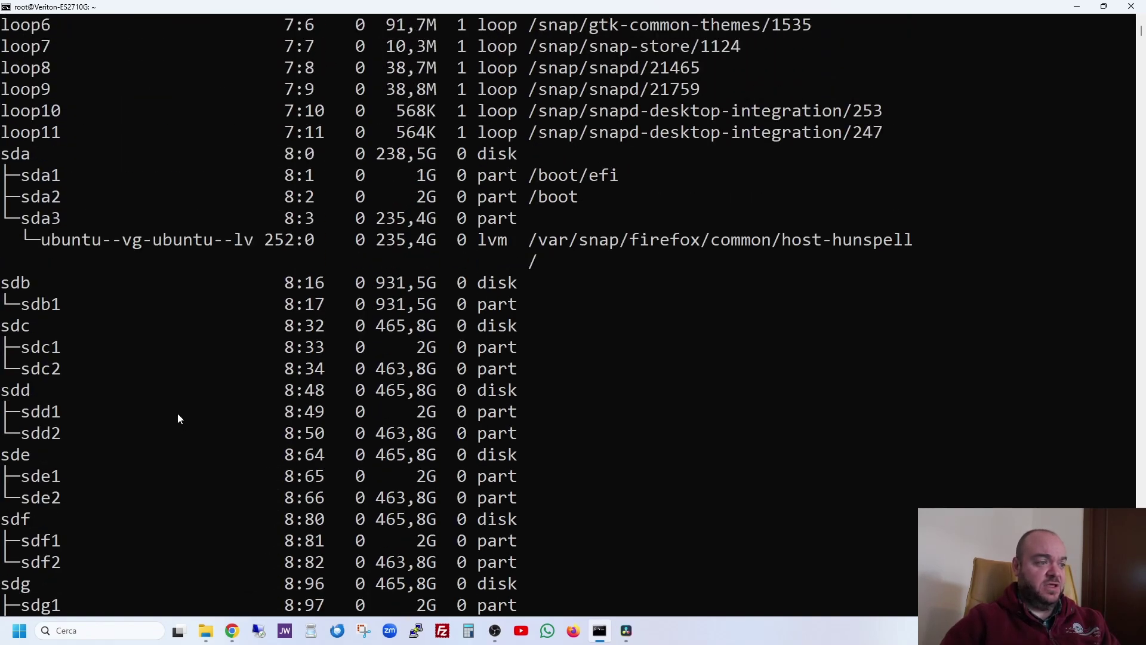
scroll(178, 413, "up", 2)
scroll(177, 414, "up", 1)
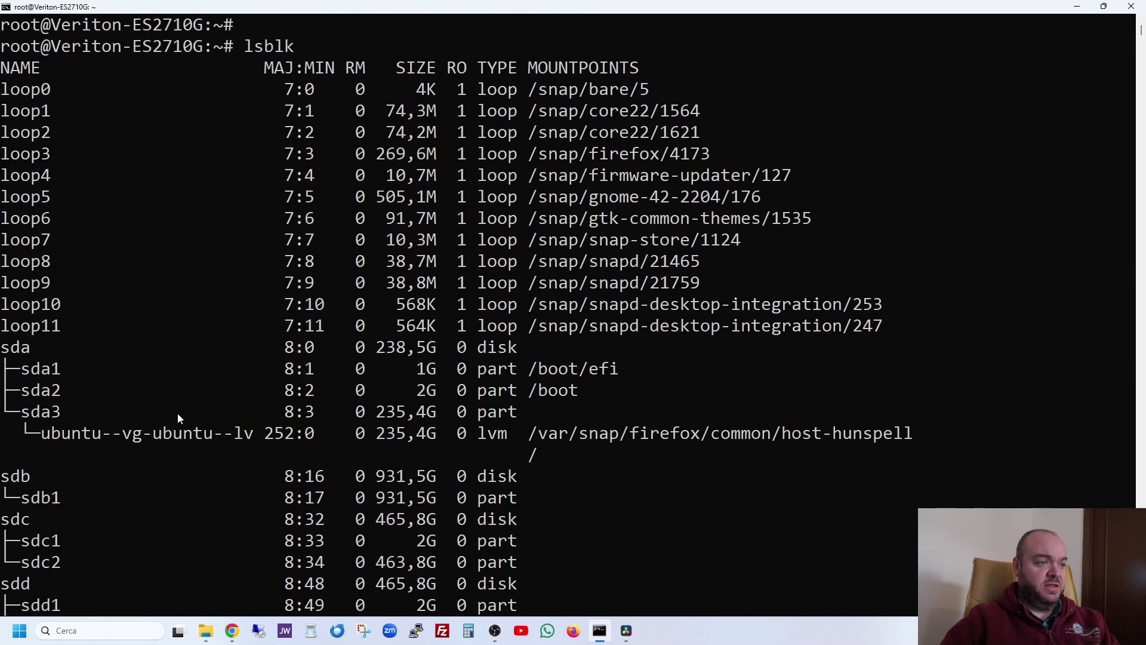
scroll(178, 414, "down", 1)
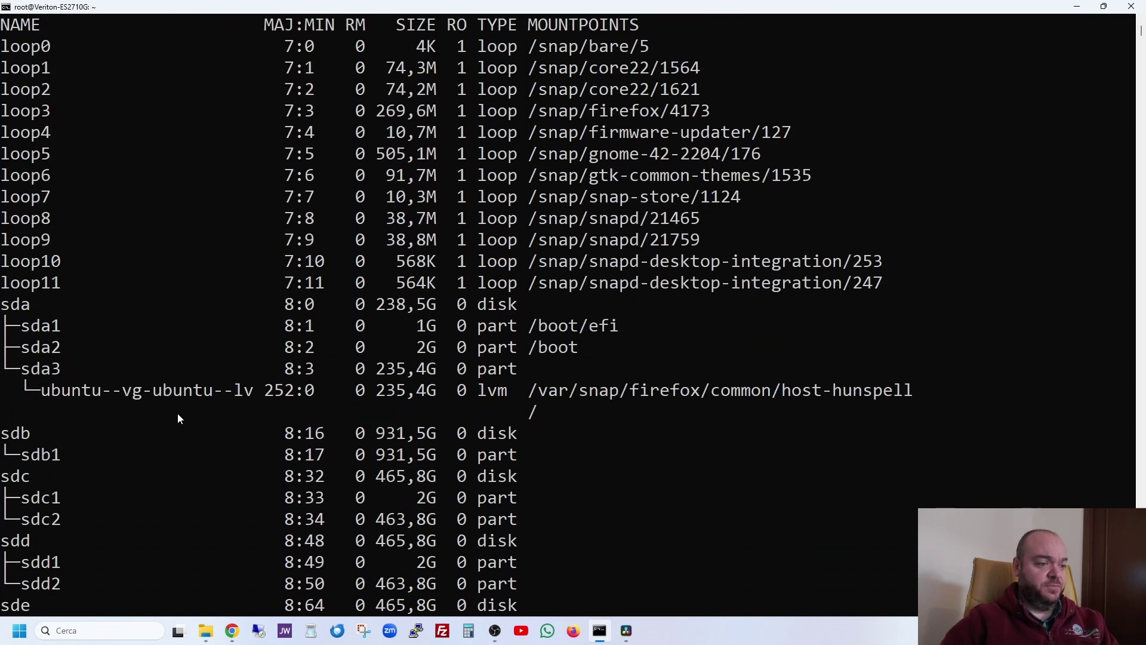
left_click_drag(380, 332, 408, 327)
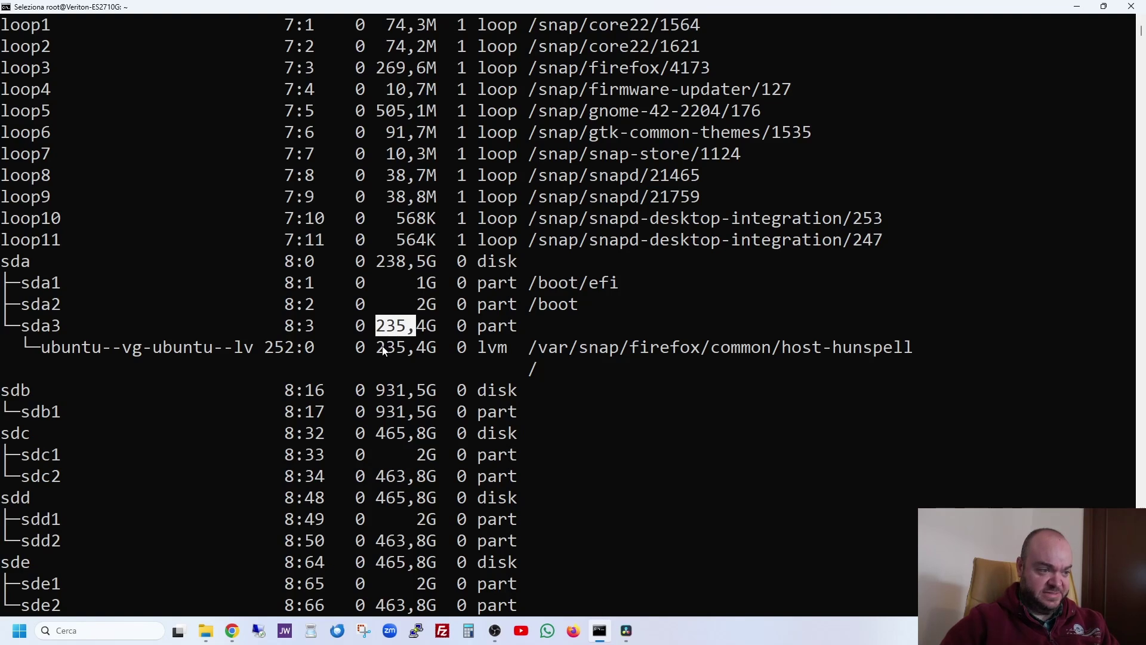
scroll(384, 351, "down", 2)
left_click_drag(376, 260, 432, 264)
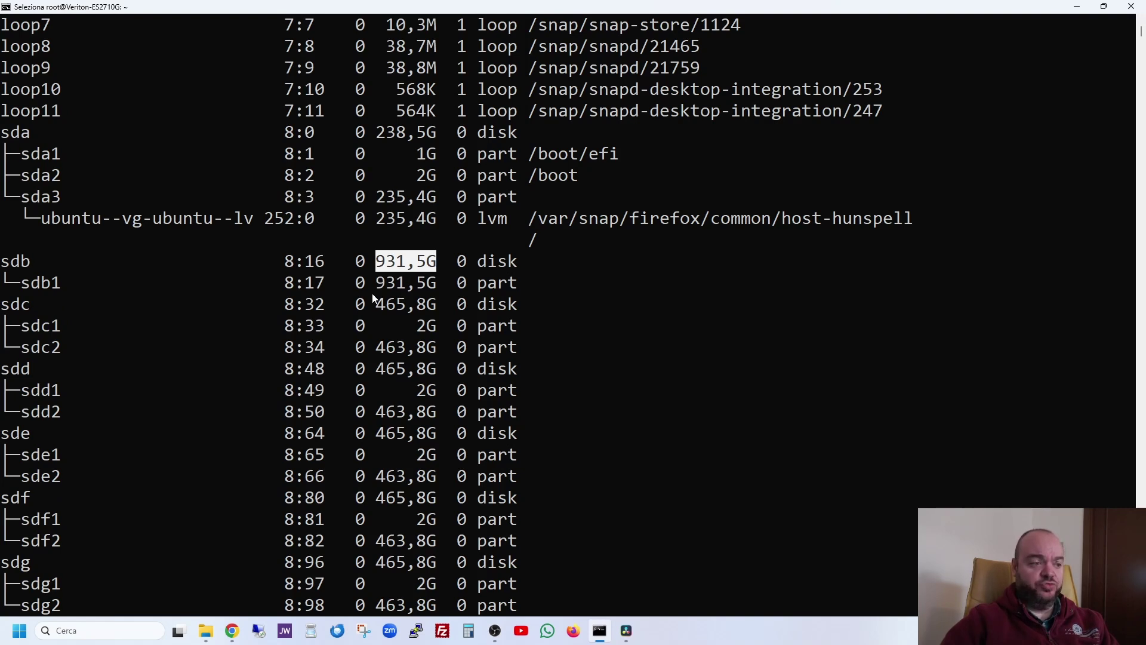
scroll(415, 409, "down", 3)
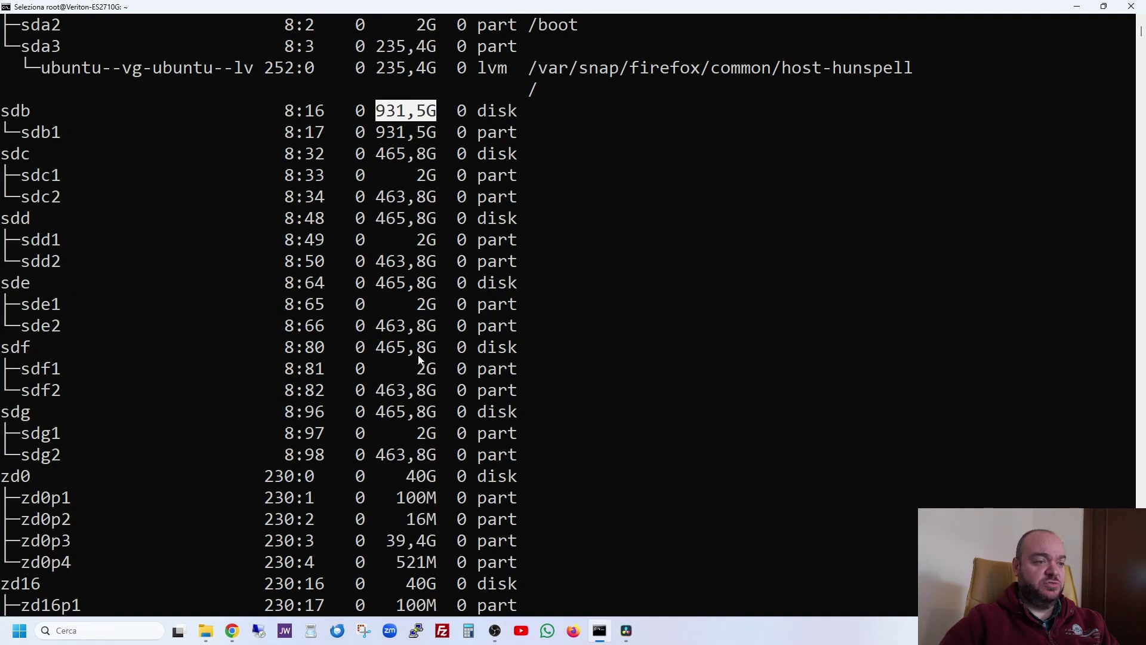
scroll(415, 373, "down", 5)
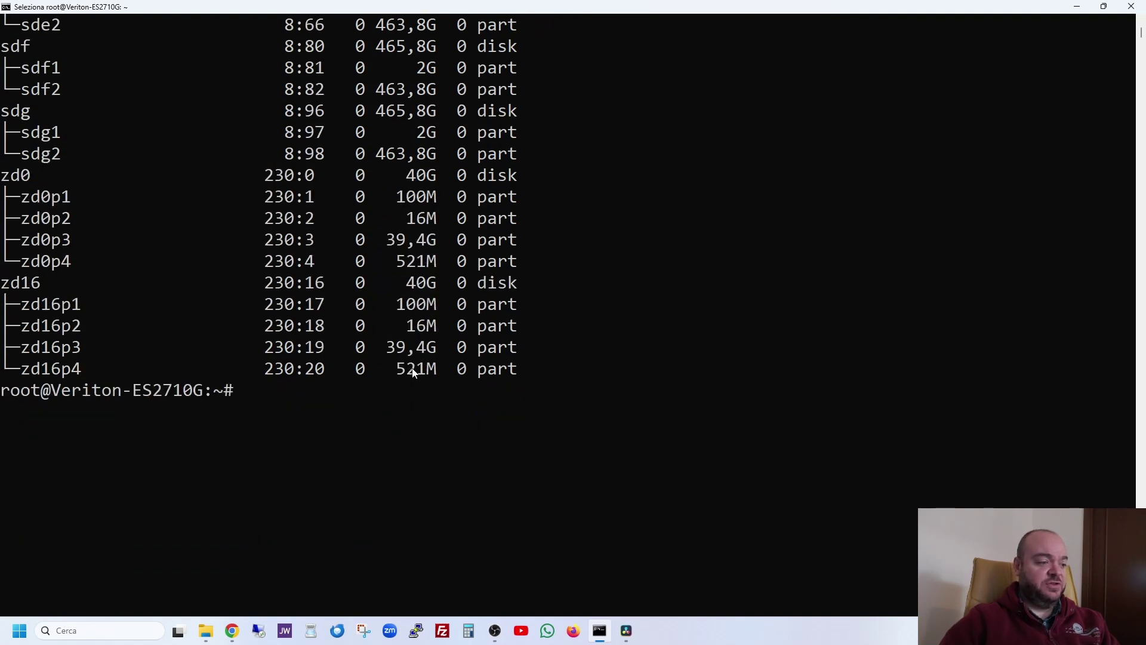
Step: Show the shell's command history and find the entries about installing ZFS and importing the pool
type("history")
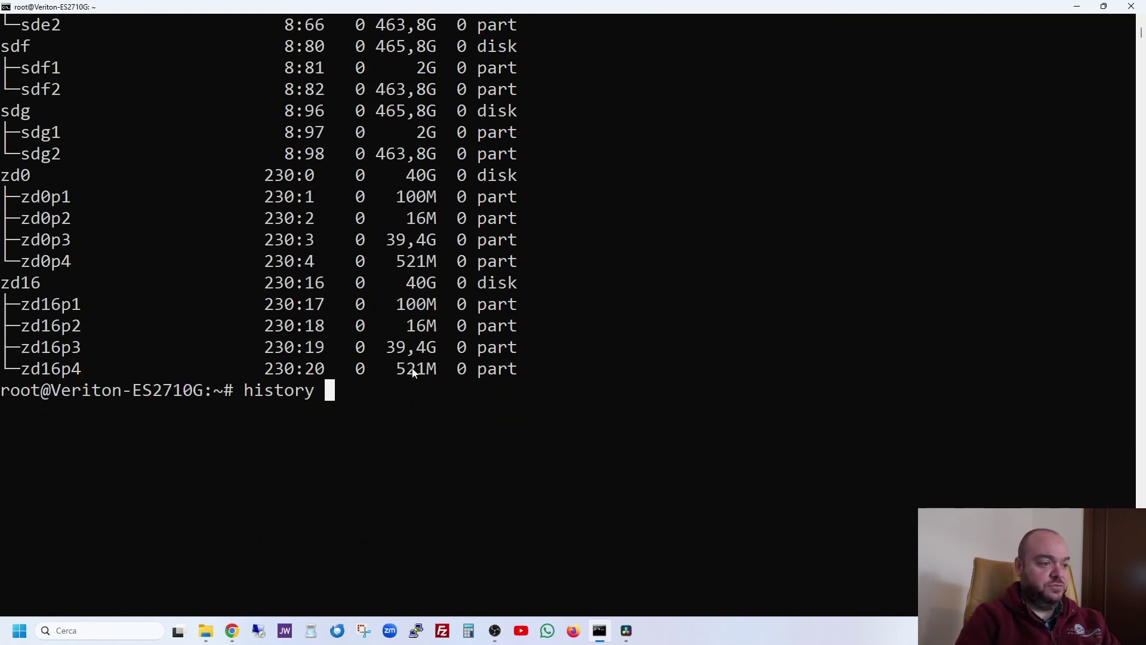
key("Return")
scroll(412, 370, "up", 20)
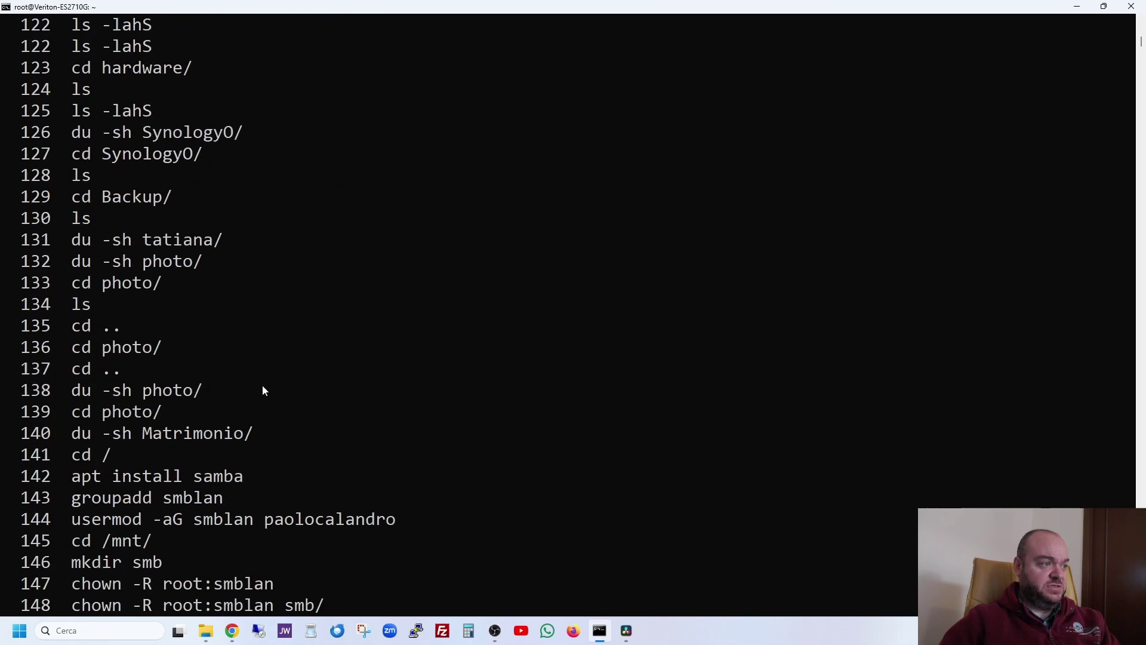
scroll(264, 390, "up", 20)
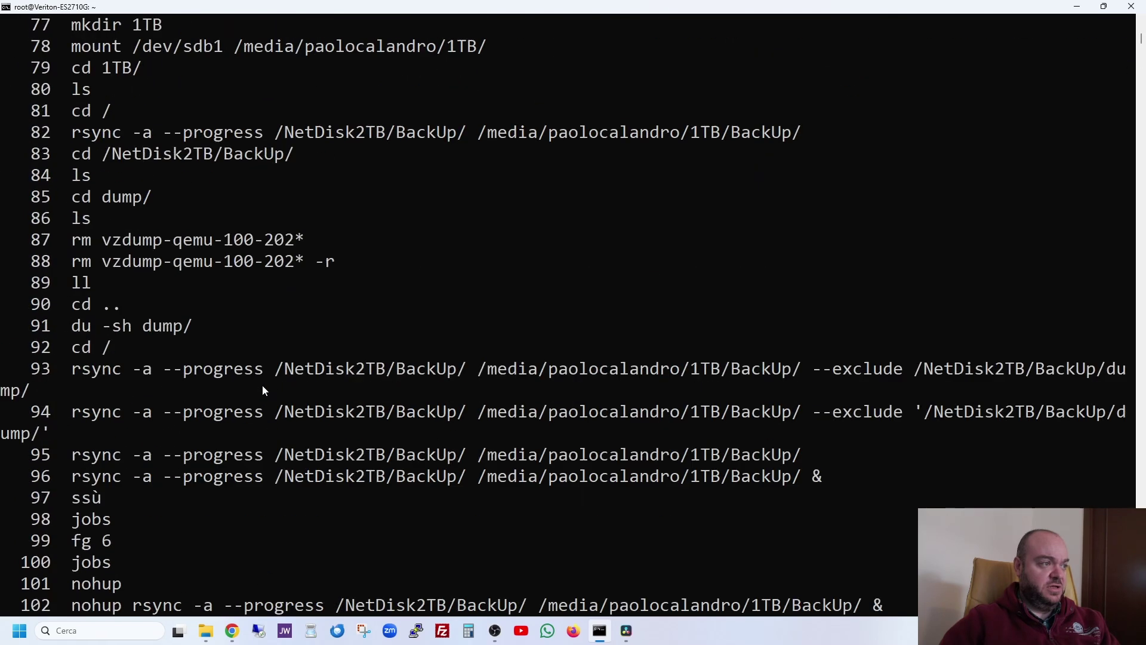
scroll(265, 391, "up", 7)
scroll(264, 390, "down", 4)
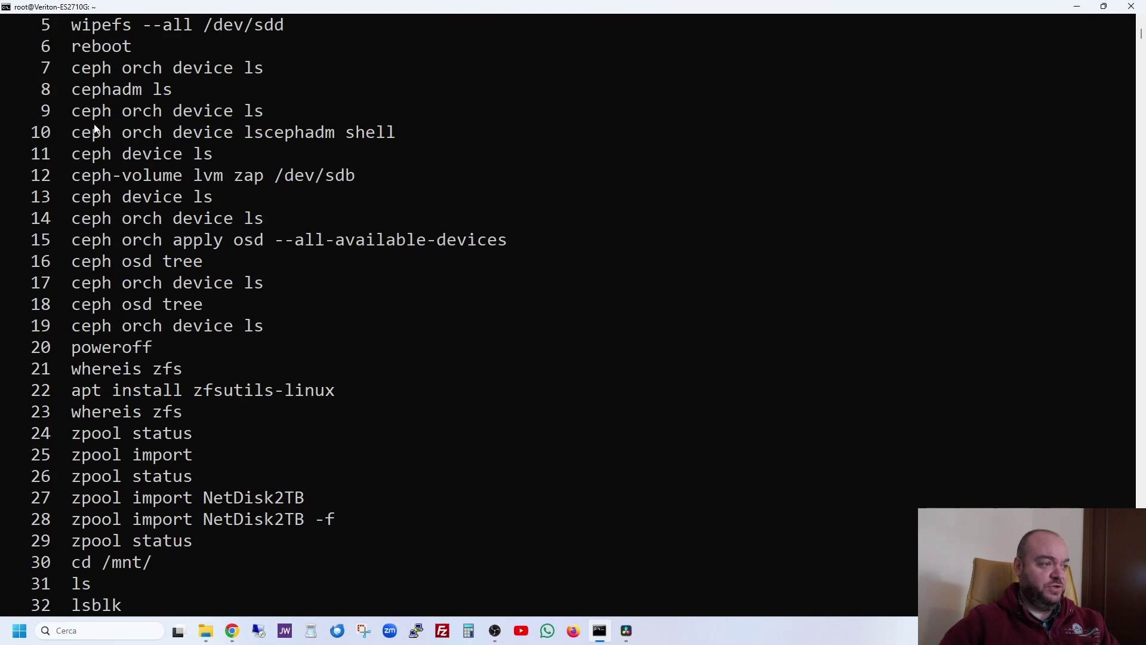
scroll(102, 280, "down", 3)
scroll(105, 287, "down", 1)
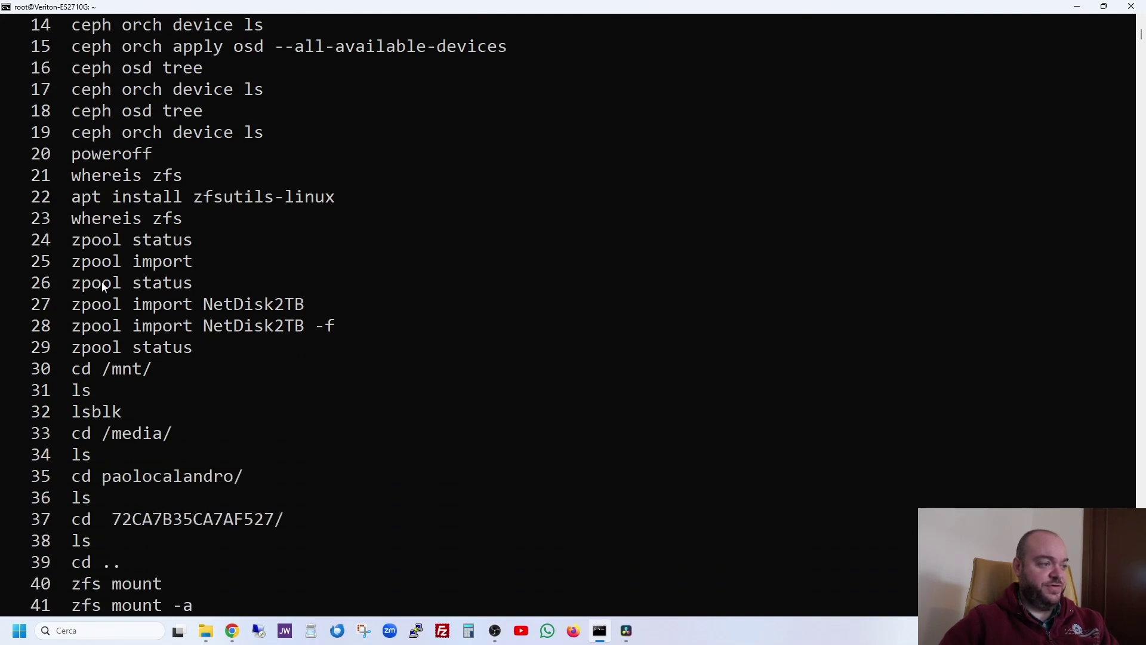
scroll(106, 284, "down", 1)
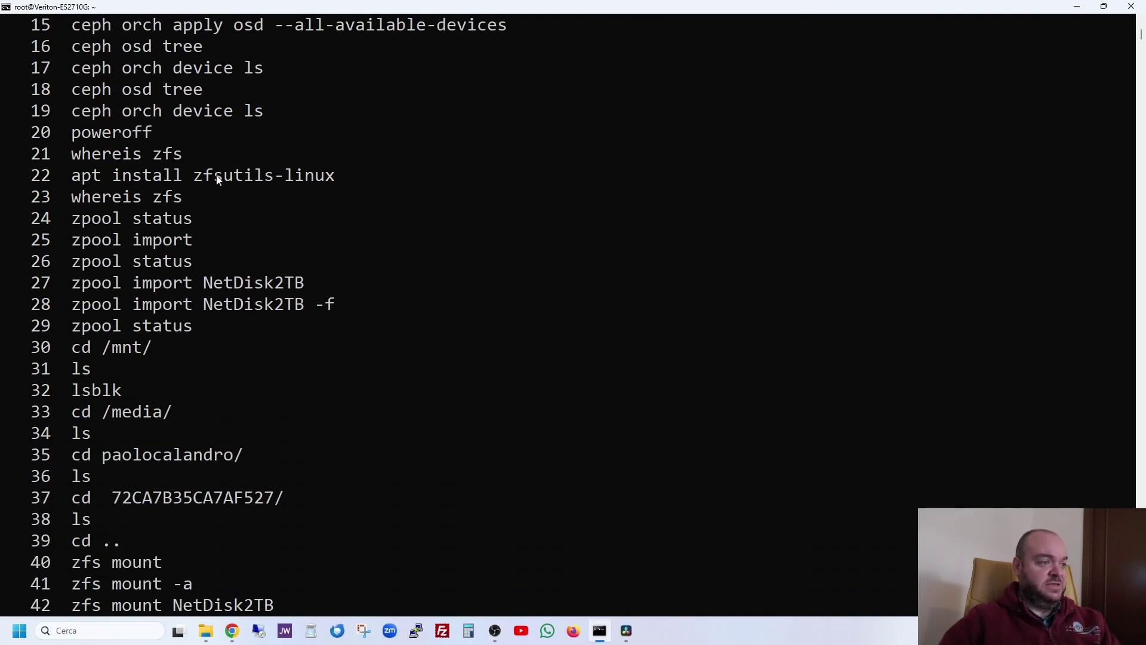
Step: Examine the history commands for installing zfsutils-linux, checking and listing pools, and importing NetDisk2TB with the -f option
left_click_drag(194, 181, 352, 184)
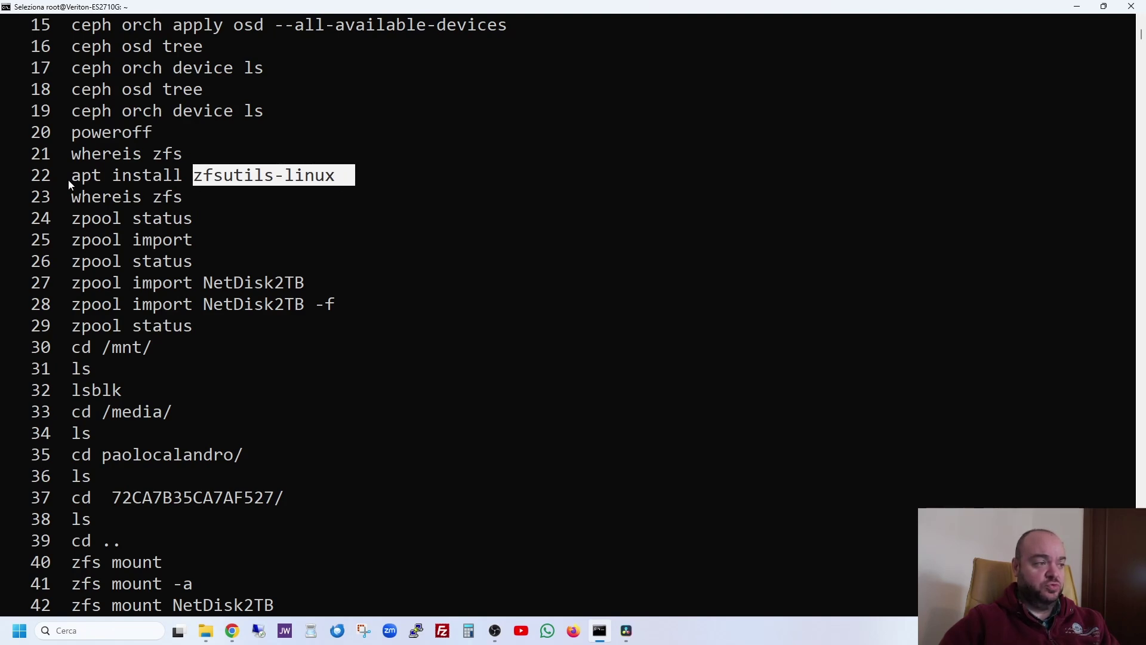
left_click_drag(68, 179, 182, 183)
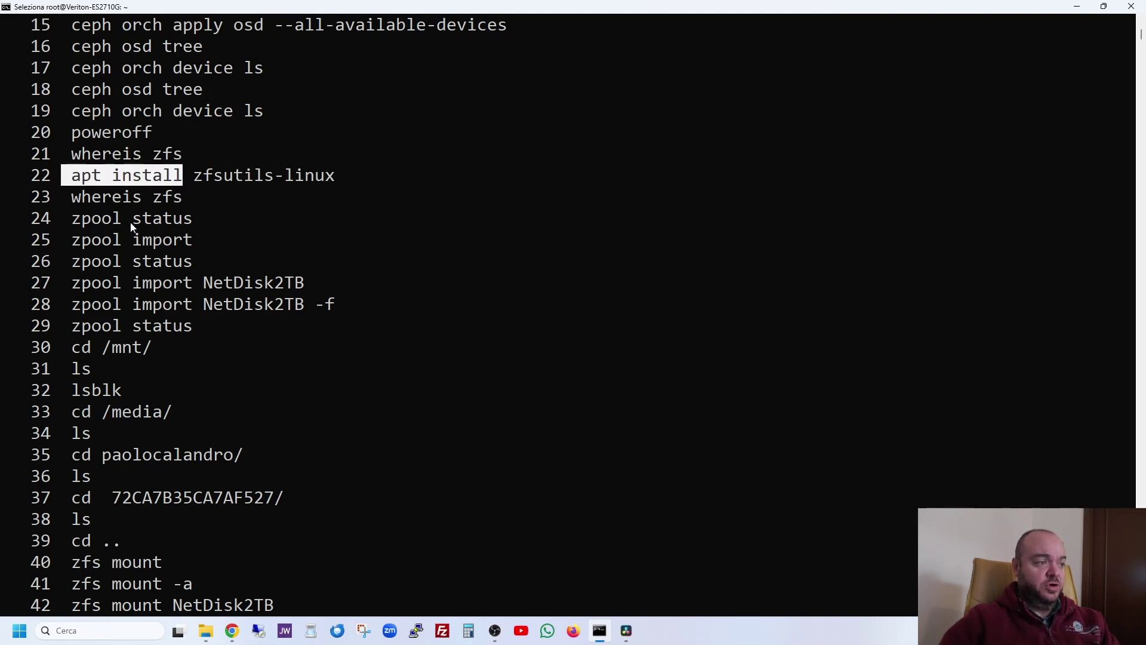
left_click_drag(126, 222, 189, 226)
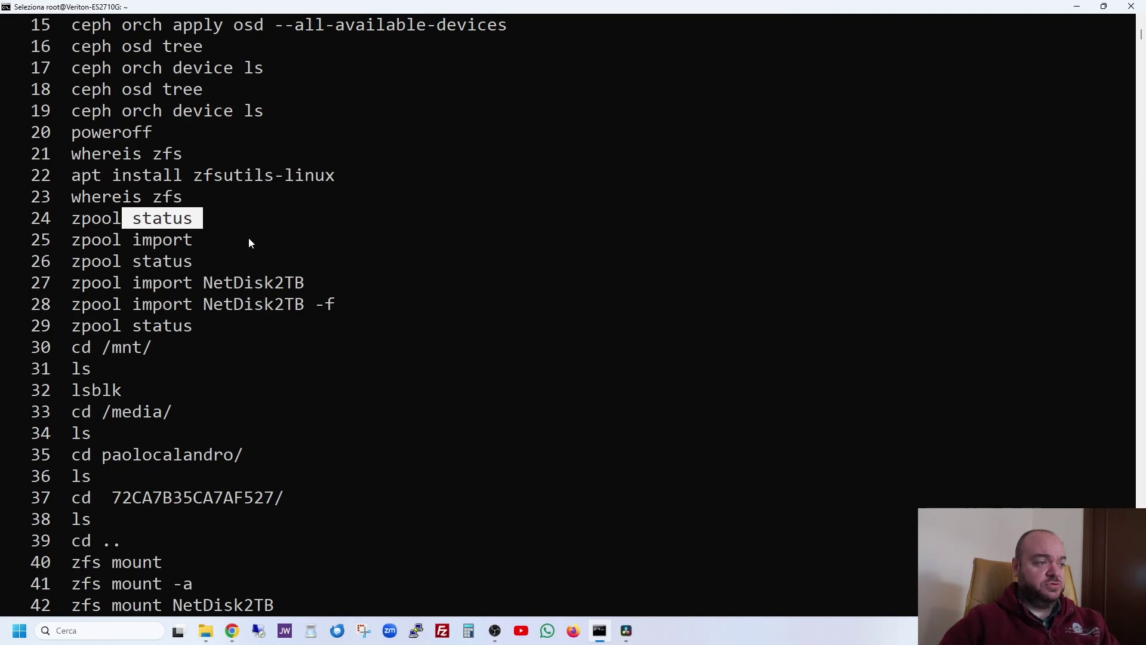
left_click_drag(134, 246, 196, 252)
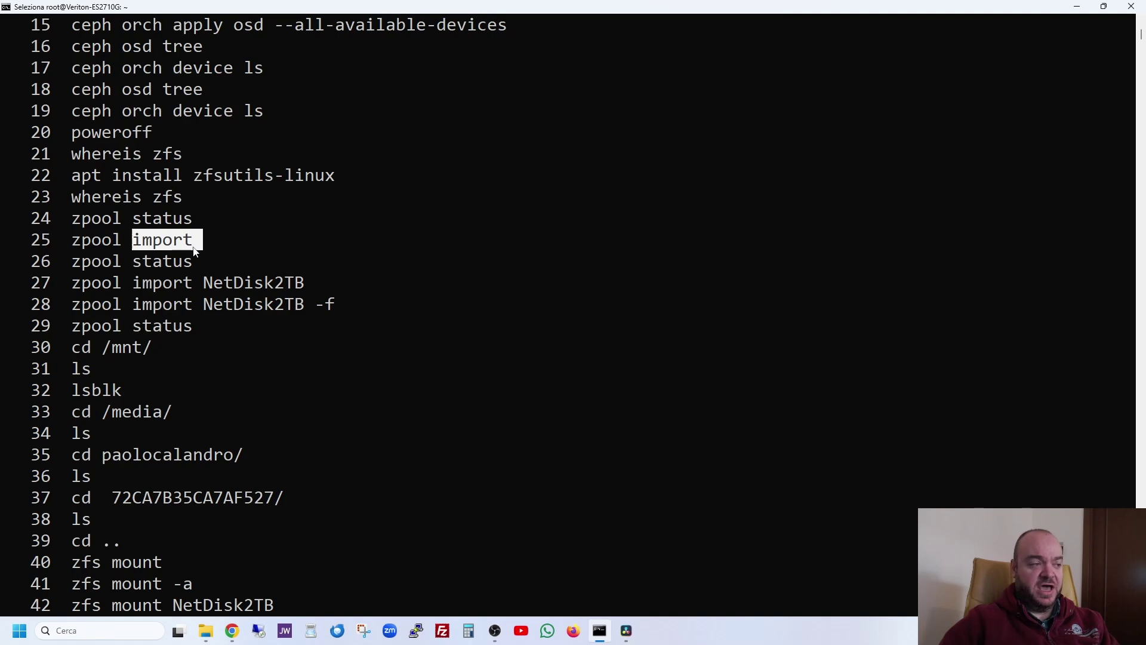
scroll(205, 298, "down", 1)
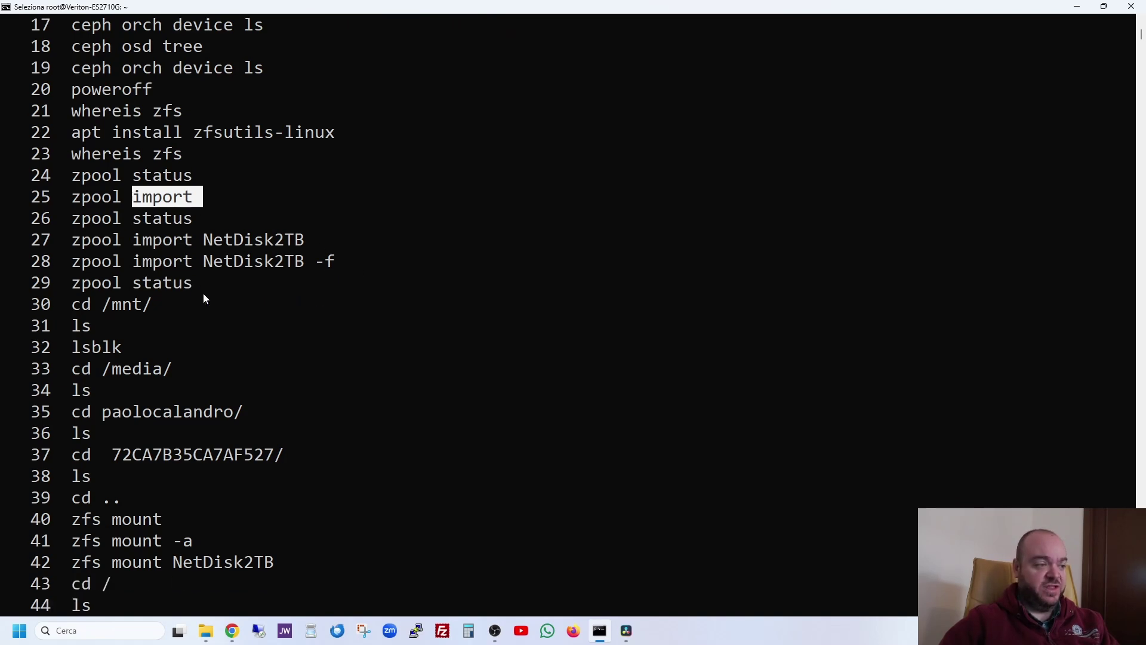
left_click_drag(202, 246, 305, 247)
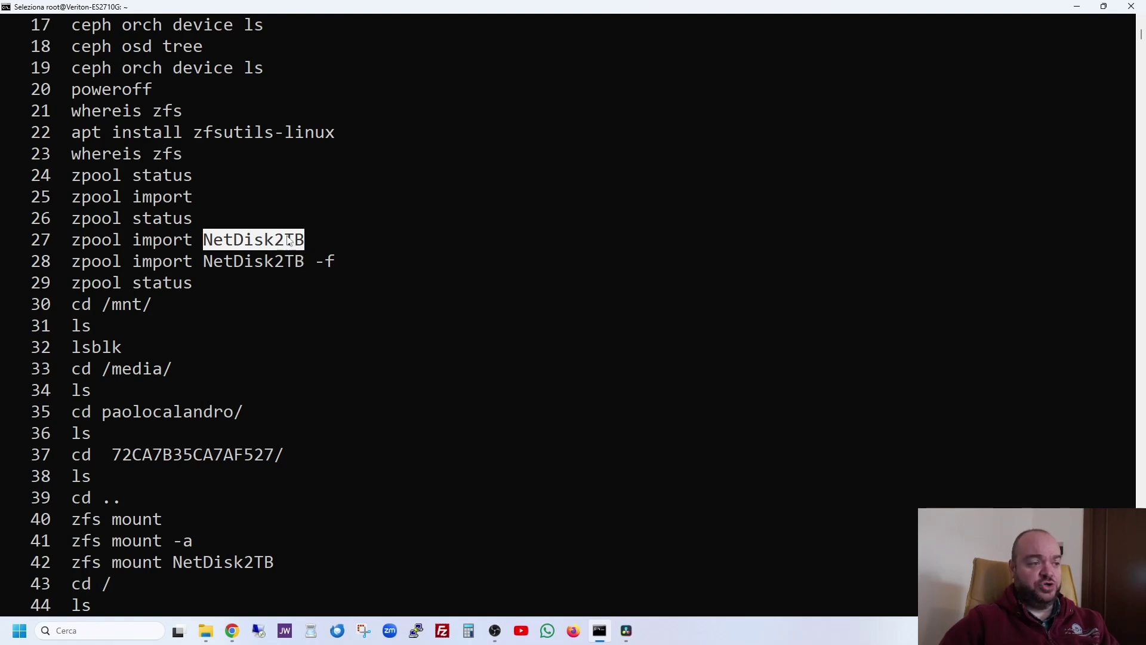
left_click(318, 264)
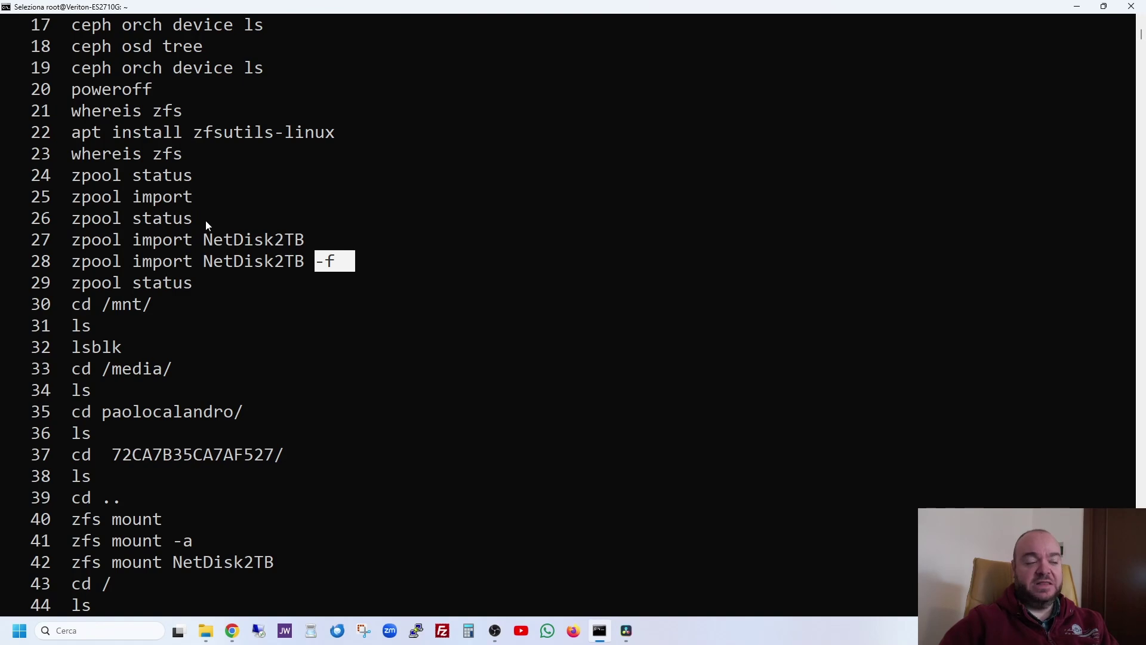
scroll(207, 226, "up", 1)
scroll(164, 298, "down", 1)
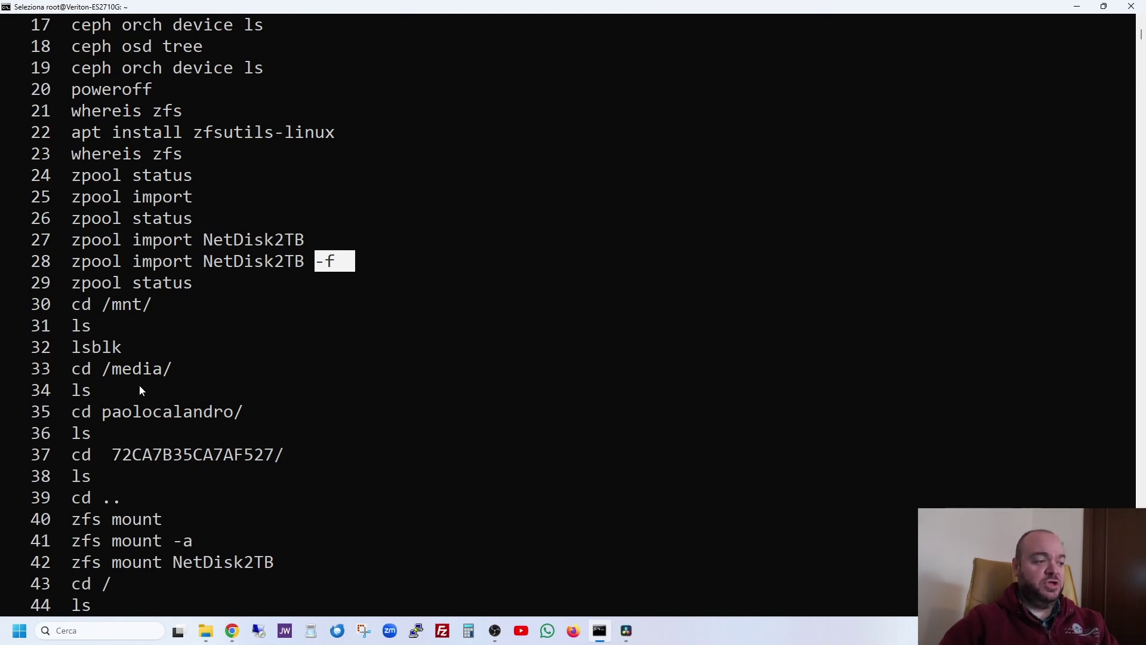
Step: Skim the rest of the command history and check the ZFS pool with zpool status
scroll(143, 394, "down", 2)
scroll(141, 390, "down", 7)
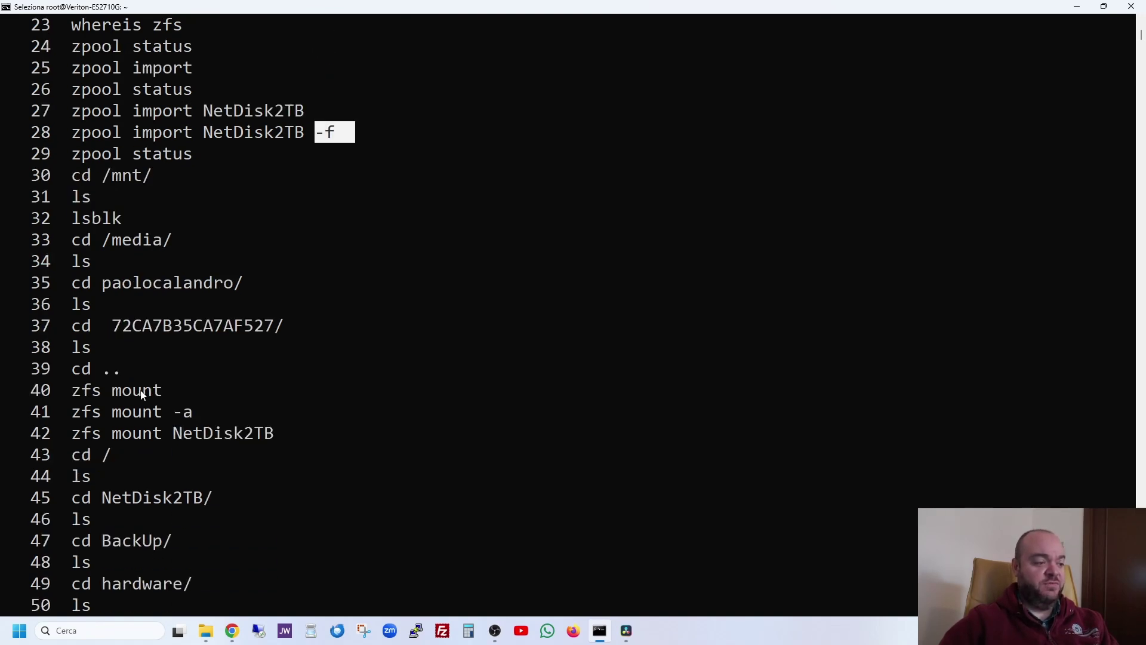
scroll(141, 390, "down", 20)
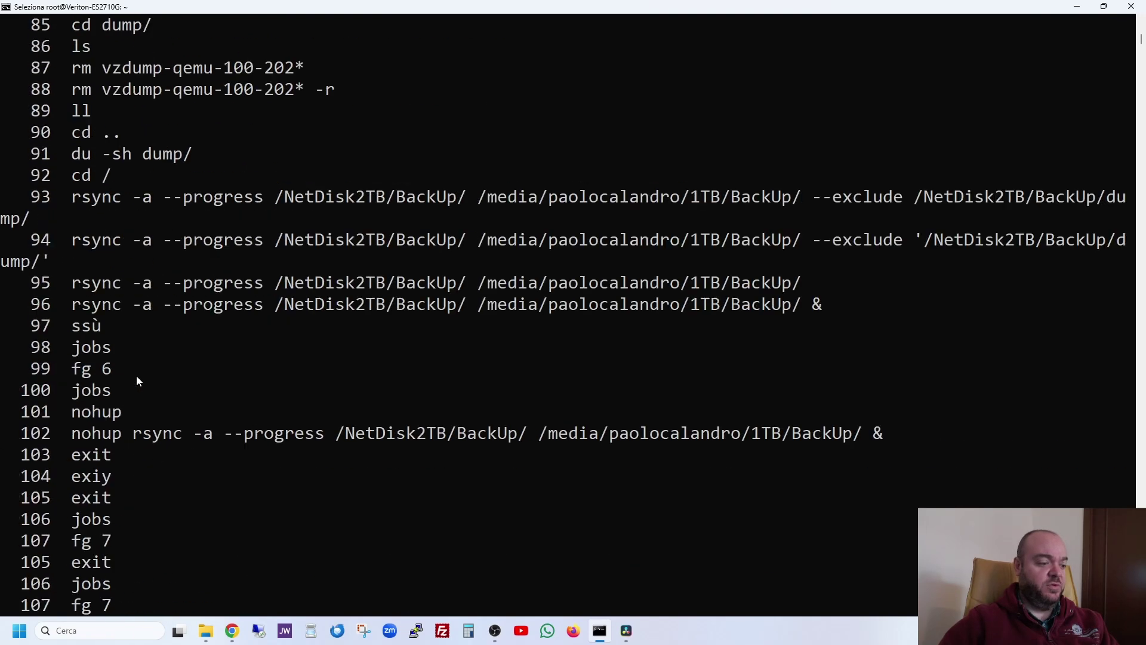
scroll(136, 377, "down", 20)
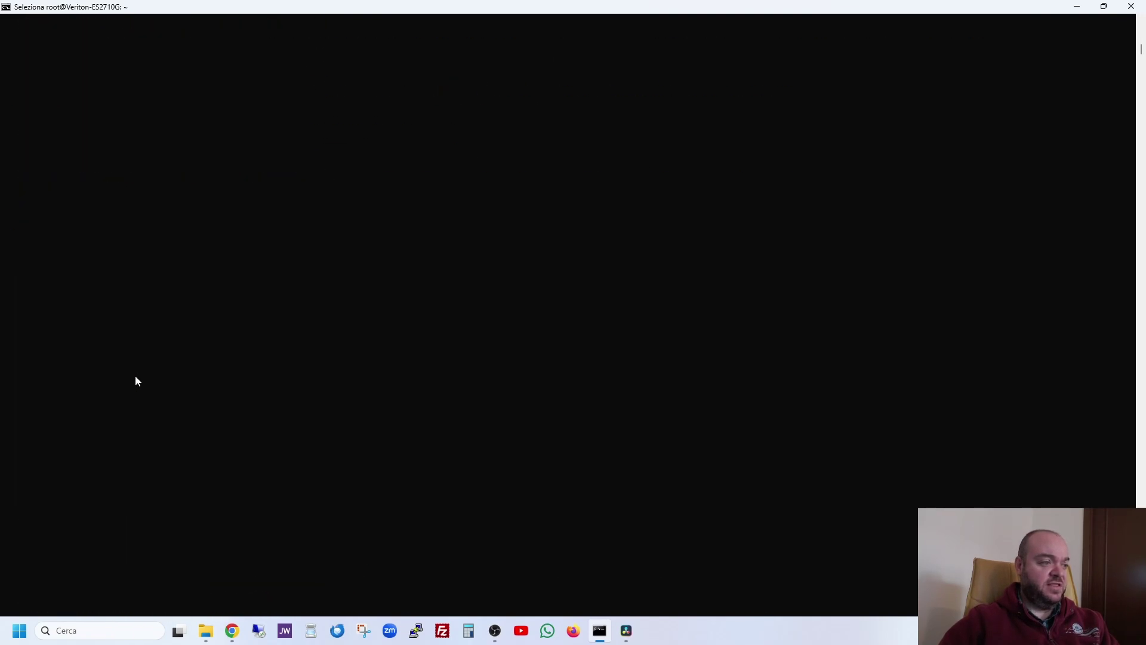
scroll(136, 378, "up", 8)
type("zpo")
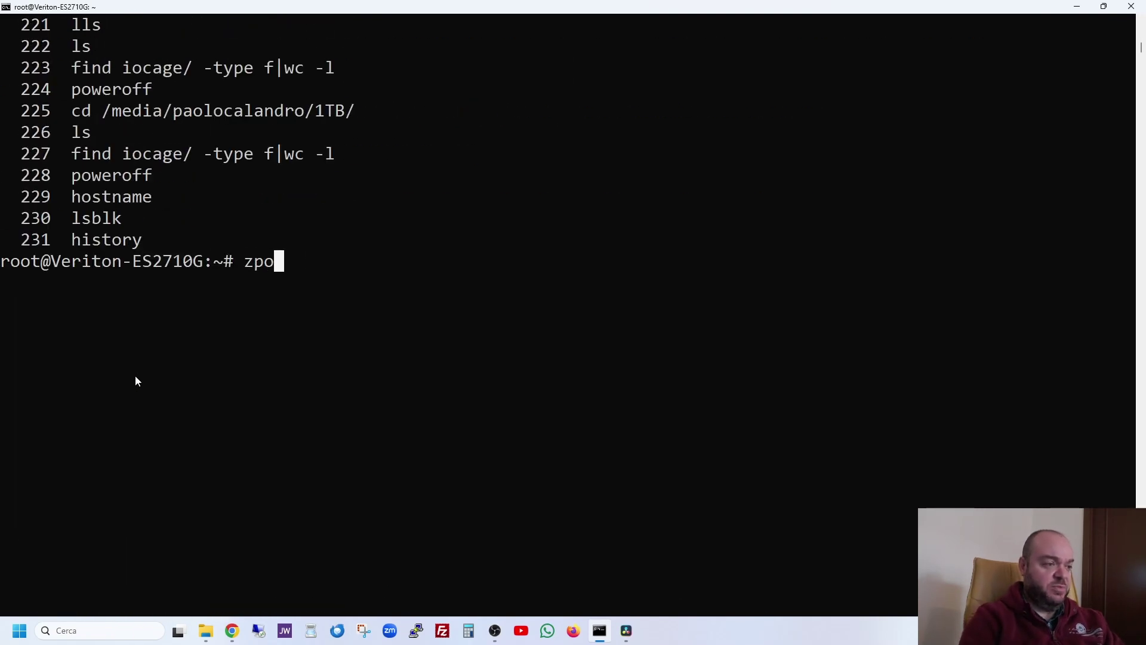
type("ol status")
key("Return")
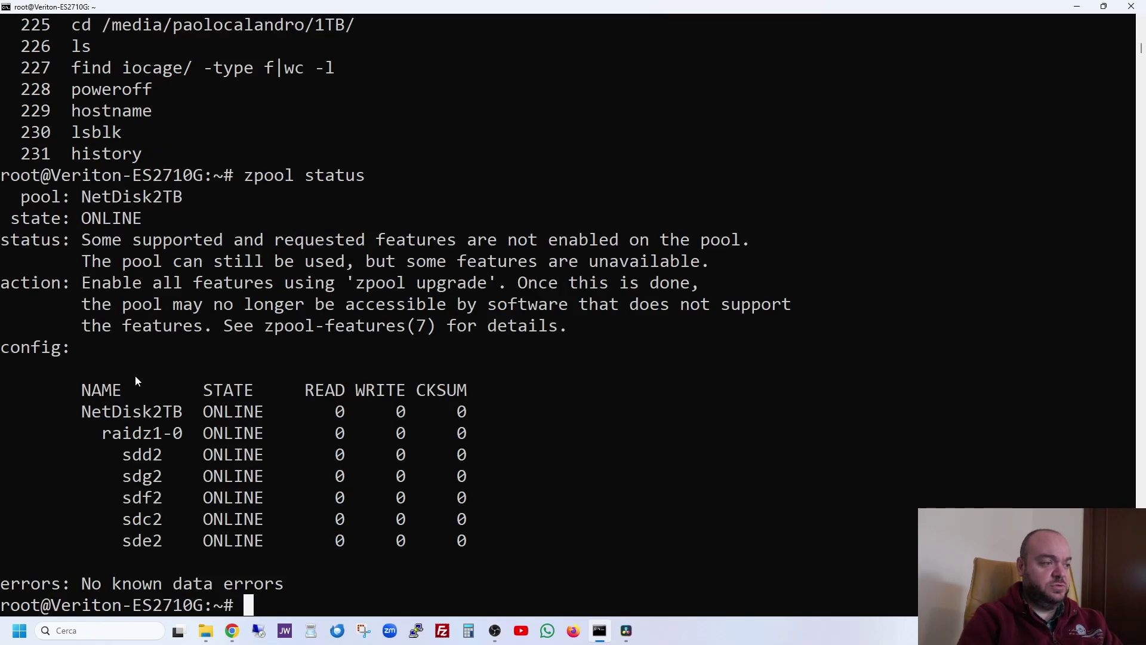
scroll(140, 387, "down", 1)
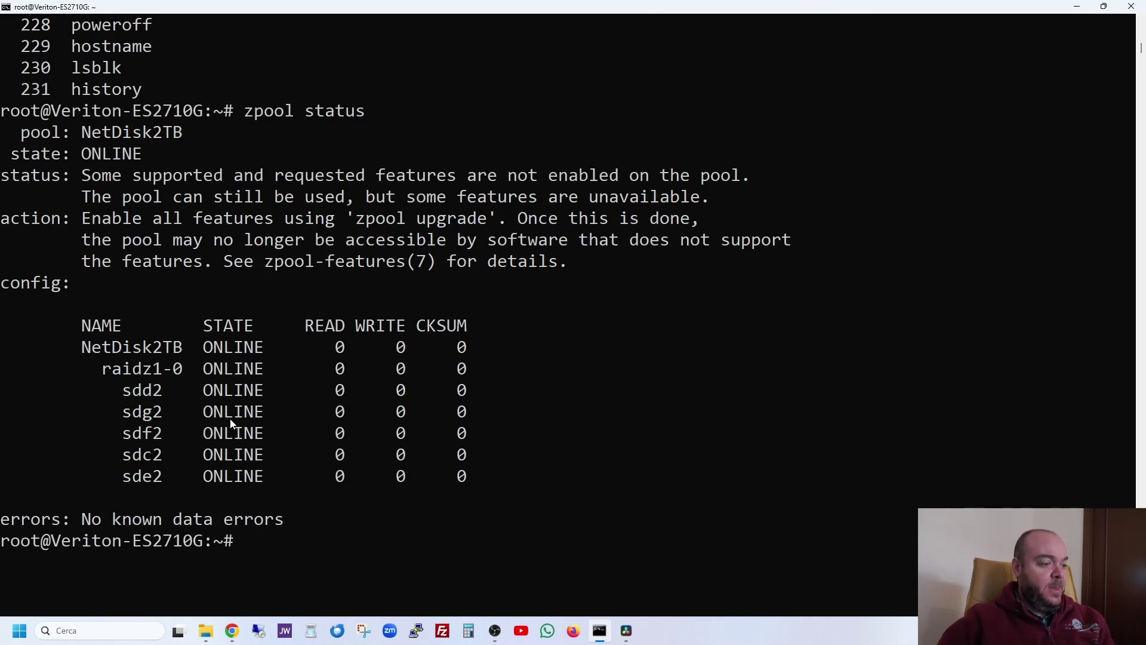
key("Up")
scroll(238, 432, "up", 1)
key("Up")
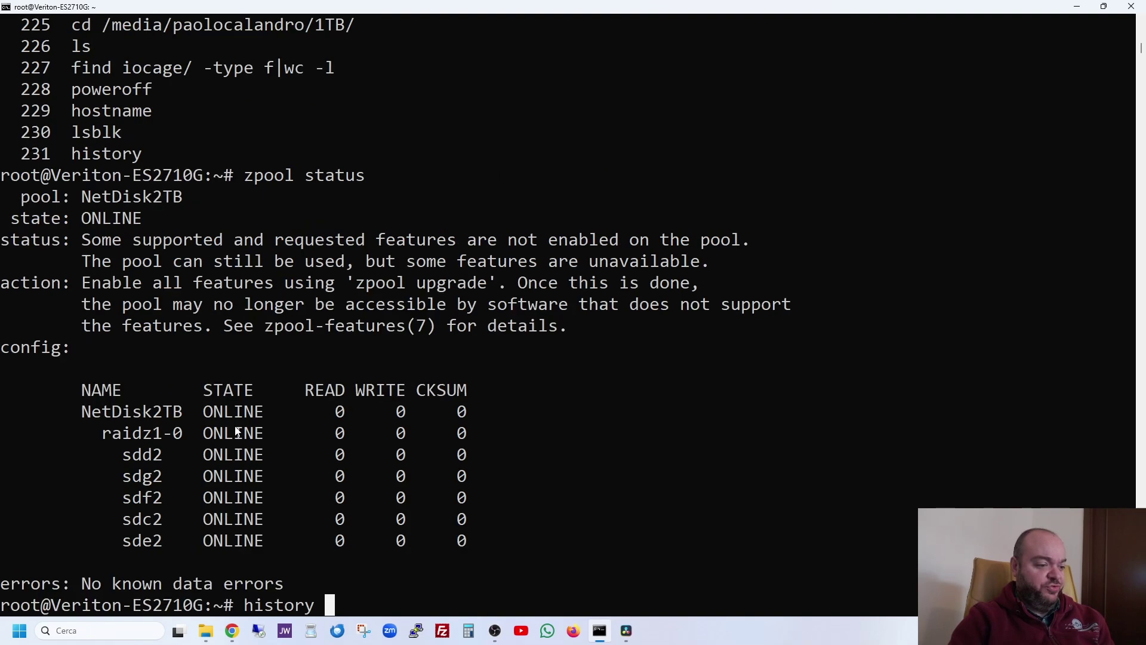
key("Down")
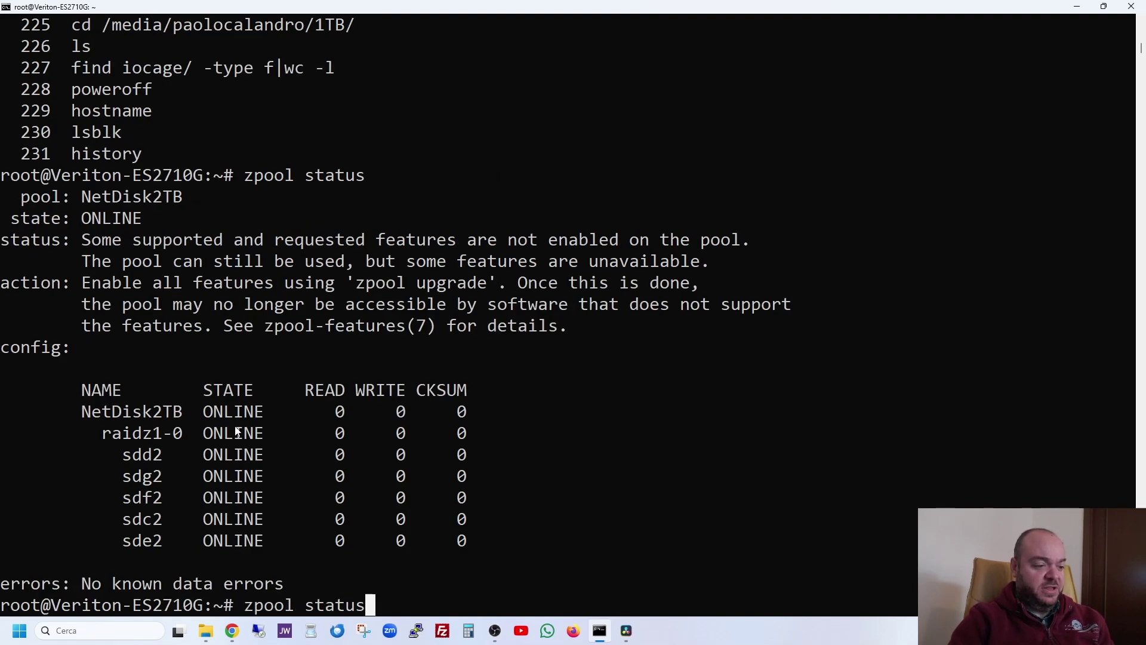
key("BackSpace")
key("BackSpace")
key("BackSpace")
key("BackSpace")
key("BackSpace")
key("BackSpace")
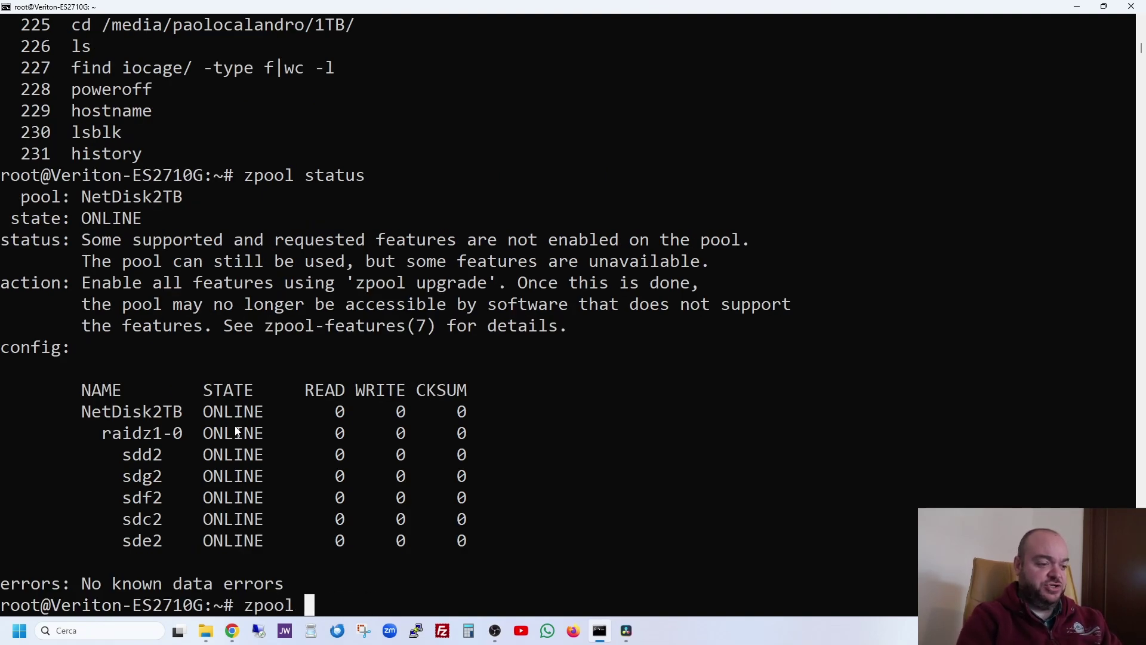
type("importo ")
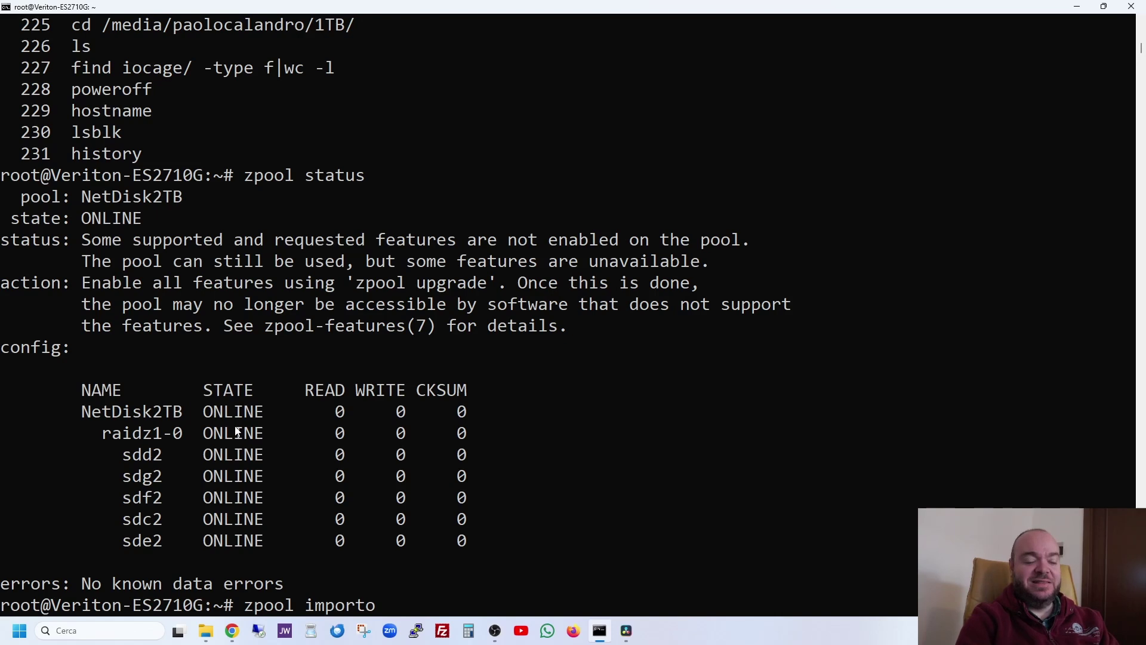
type("NetD")
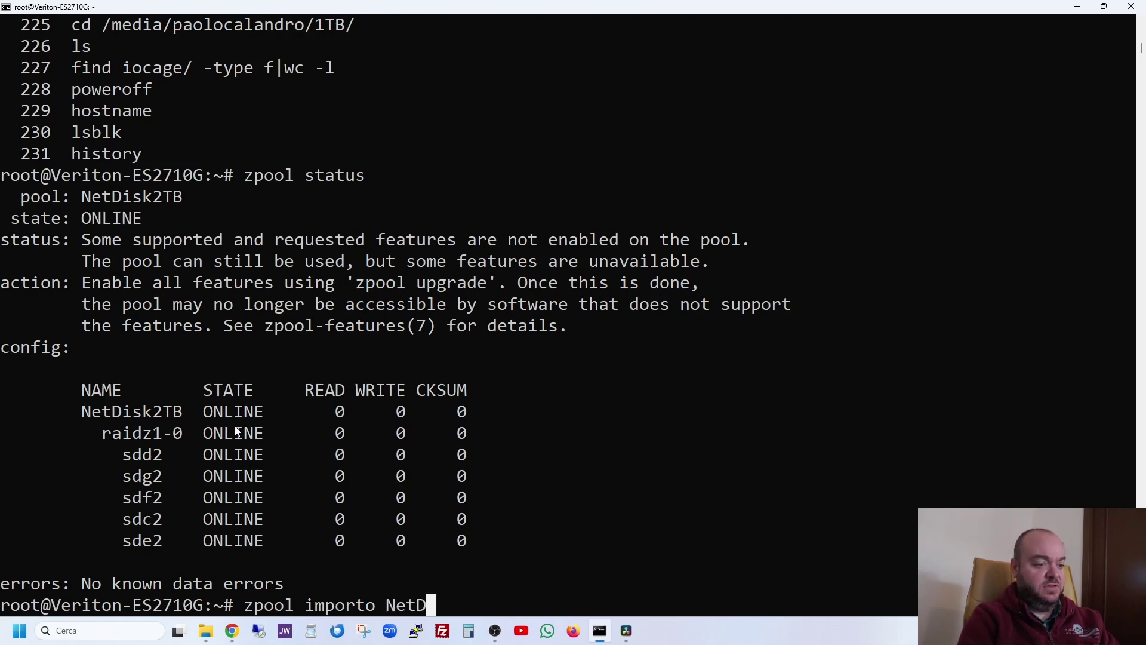
type("isk2TB")
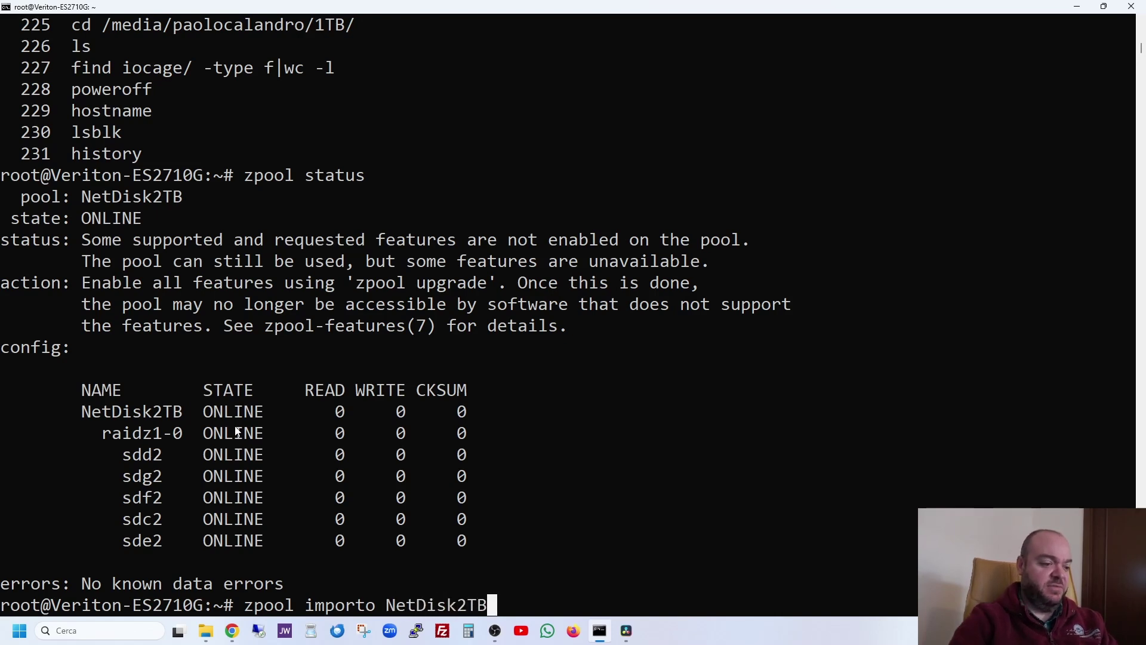
key("BackSpace")
key("Left")
key("Left")
key("Left")
key("Left")
key("Left")
key("Left")
key("Left")
key("Left")
key("Left")
key("Left")
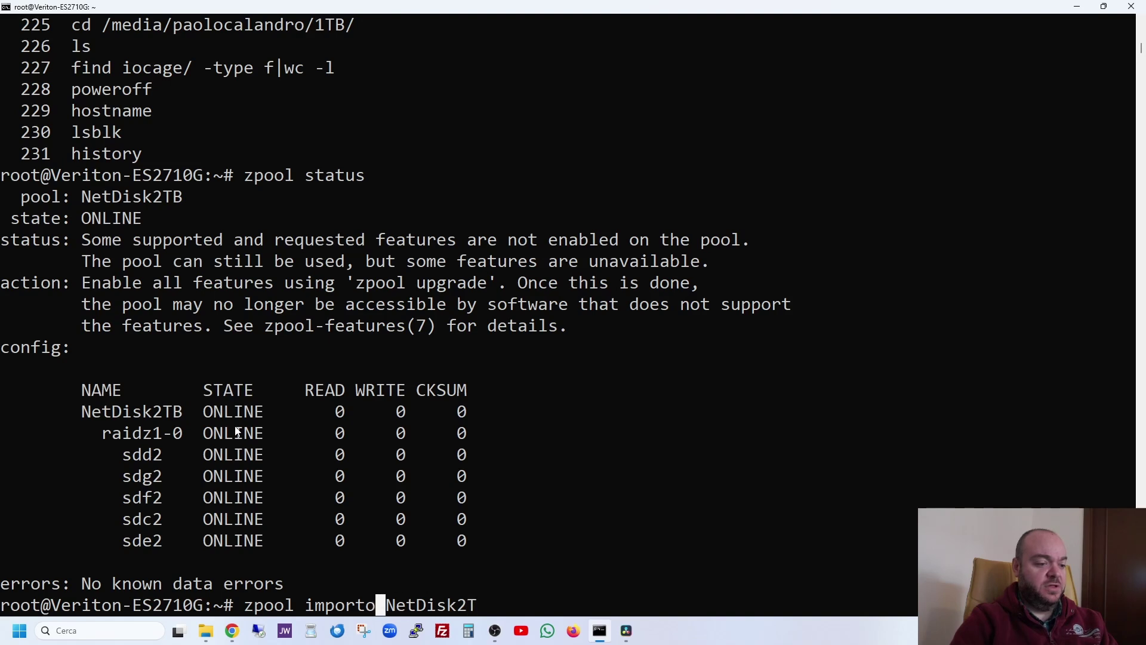
key("BackSpace")
key("BackSpace")
key("BackSpace")
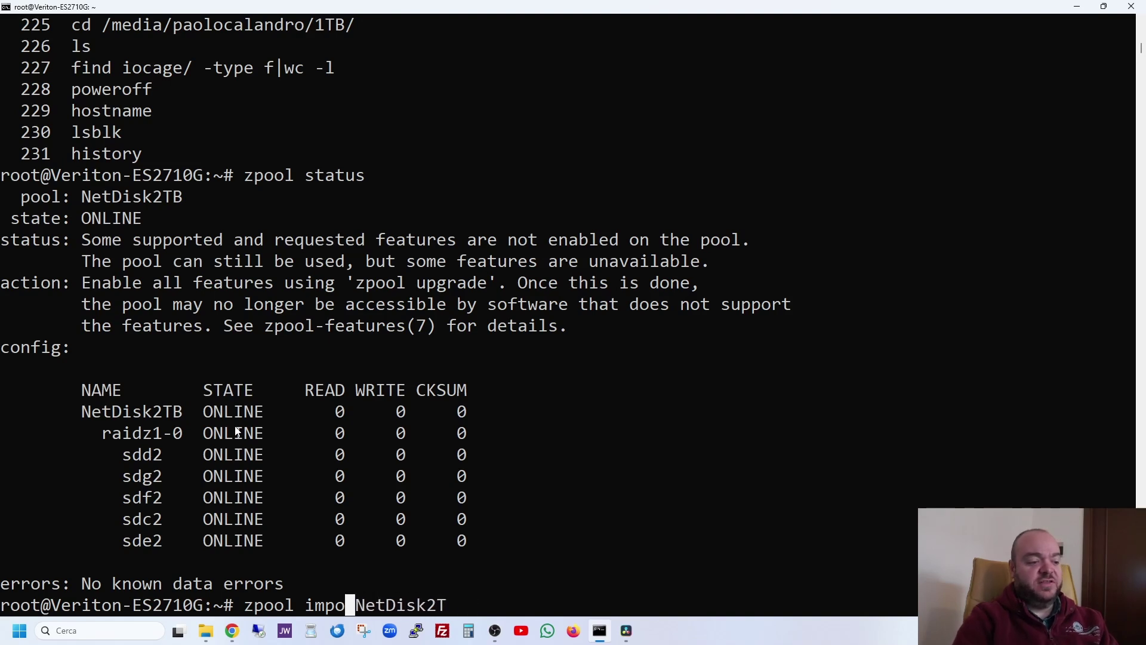
key("Up")
key("Up")
key("Up")
key("Up")
key("Up")
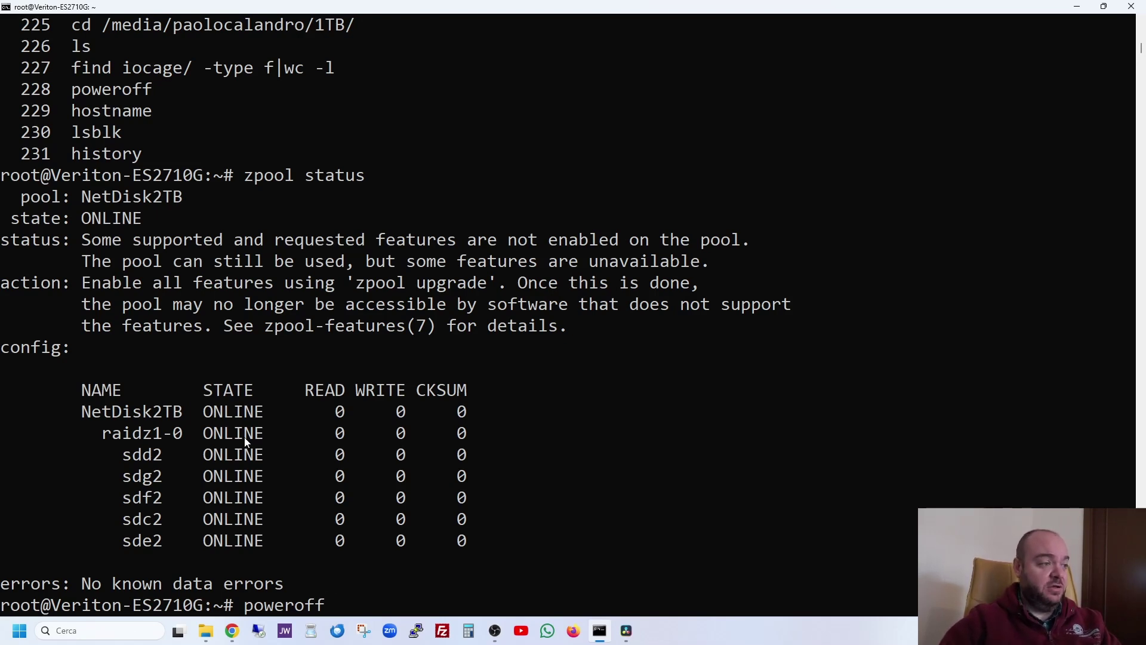
scroll(264, 447, "down", 3)
scroll(267, 453, "down", 2)
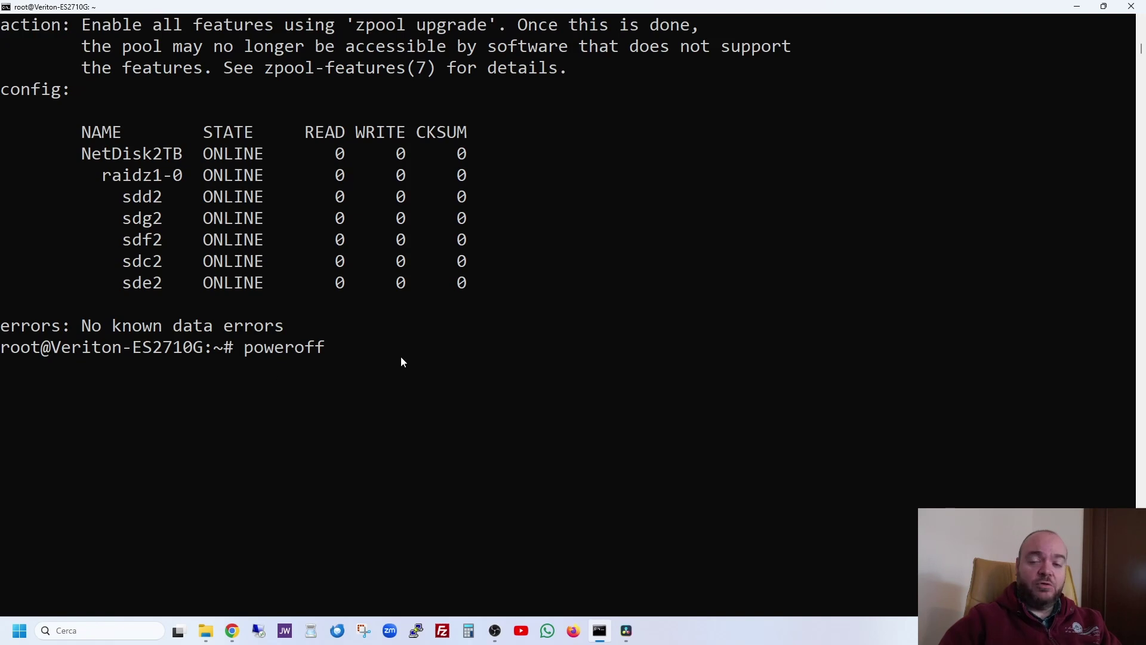
key("BackSpace")
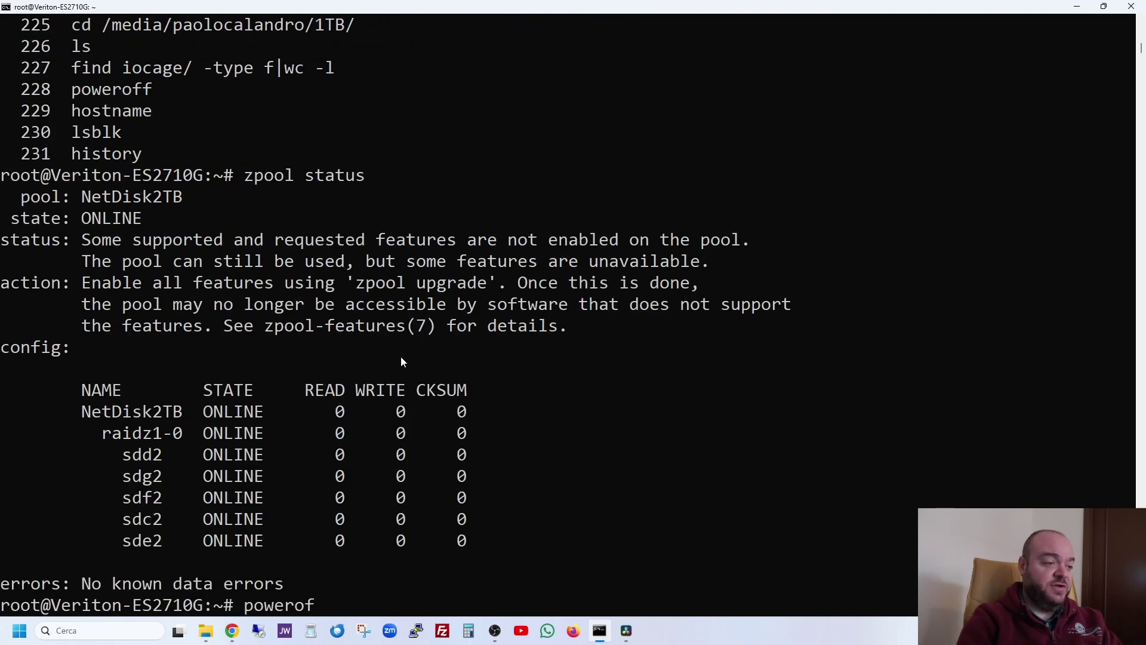
key("BackSpace")
key("BackSpace")
key("BackSpace")
key("BackSpace")
key("BackSpace")
key("BackSpace")
key("BackSpace")
Step: Clear the terminal, print /etc/samba/smb.conf with cat and examine the NetDisk2TB share's name and path
type("cat")
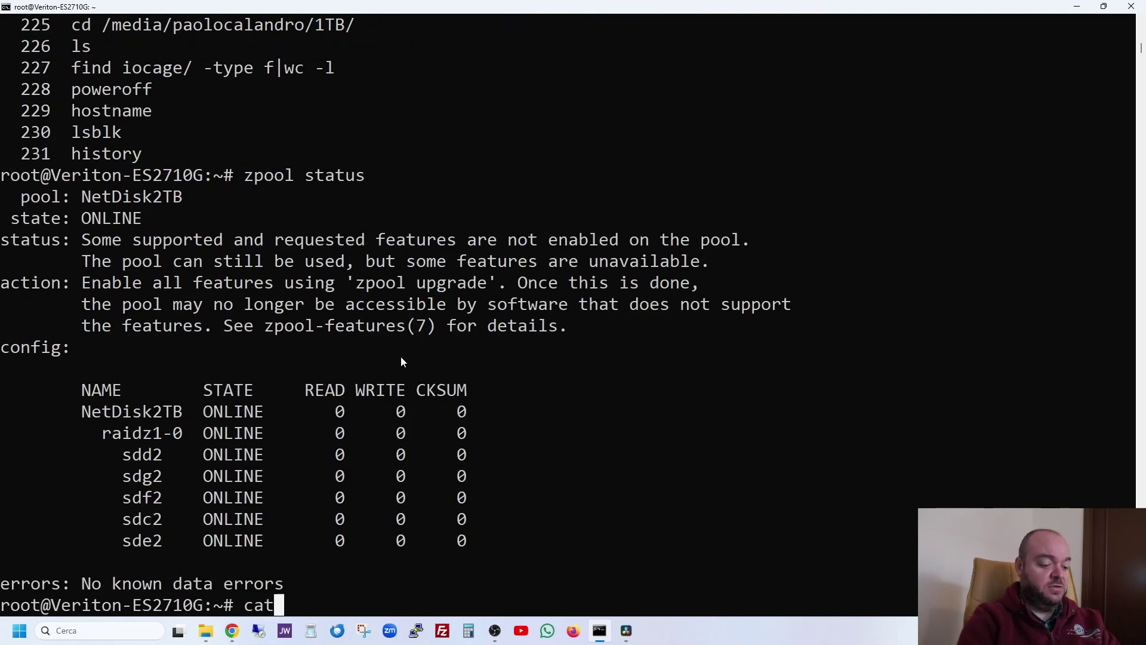
type(" /e")
key("ctrl+l")
type("tc/sa")
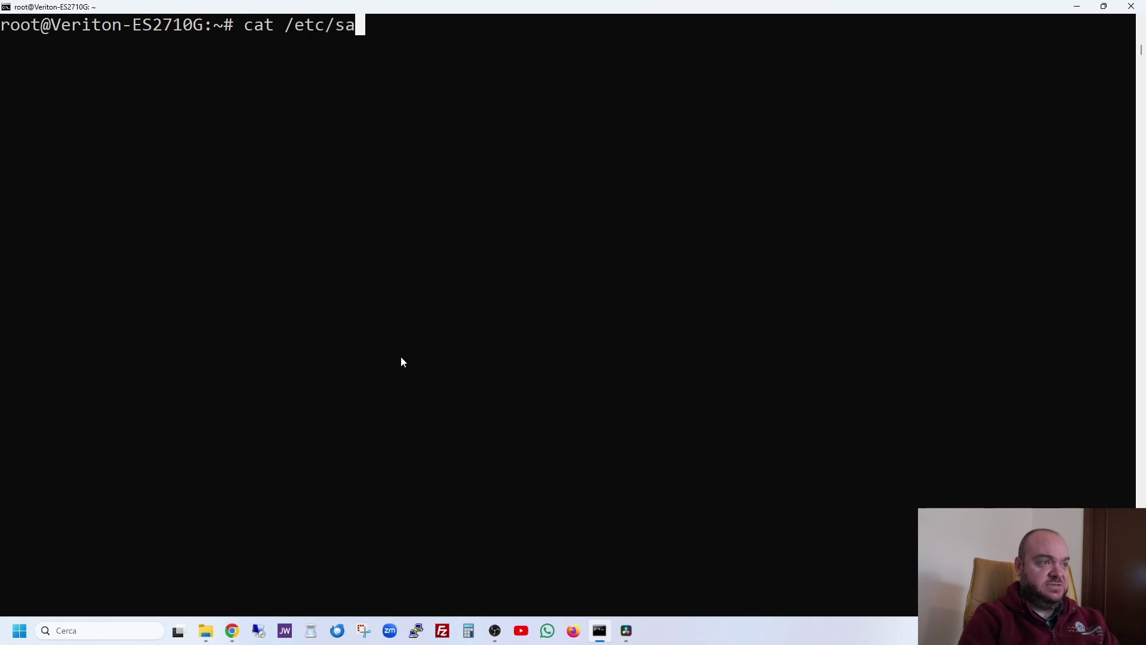
type("ne.d/")
left_click_drag(11, 261, 111, 267)
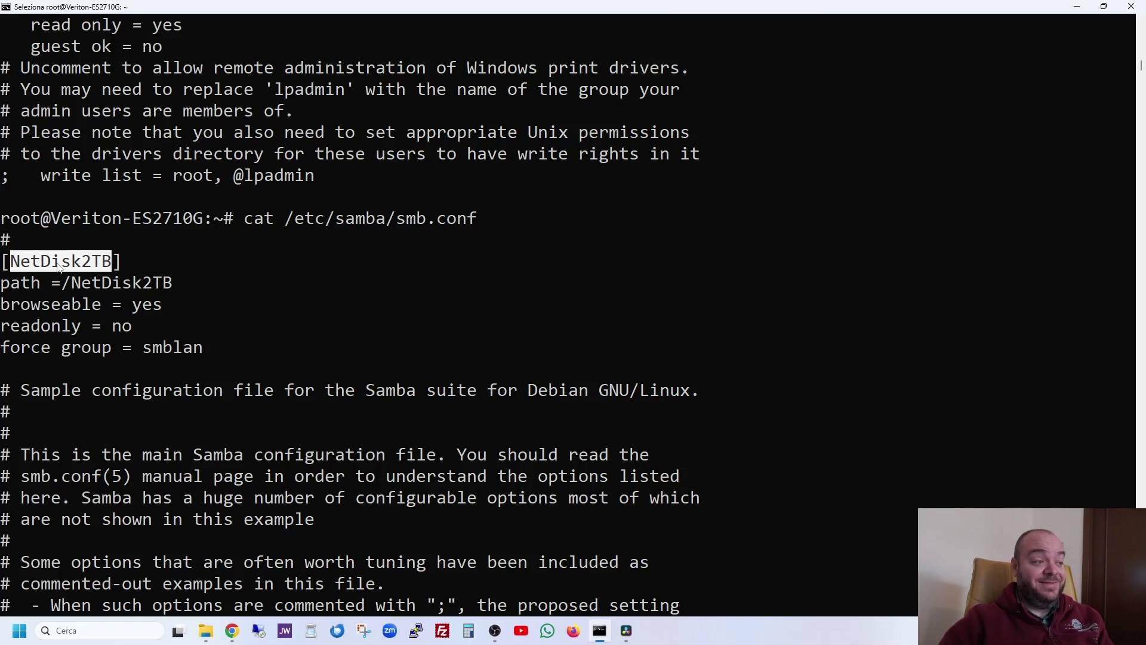
left_click_drag(64, 285, 172, 290)
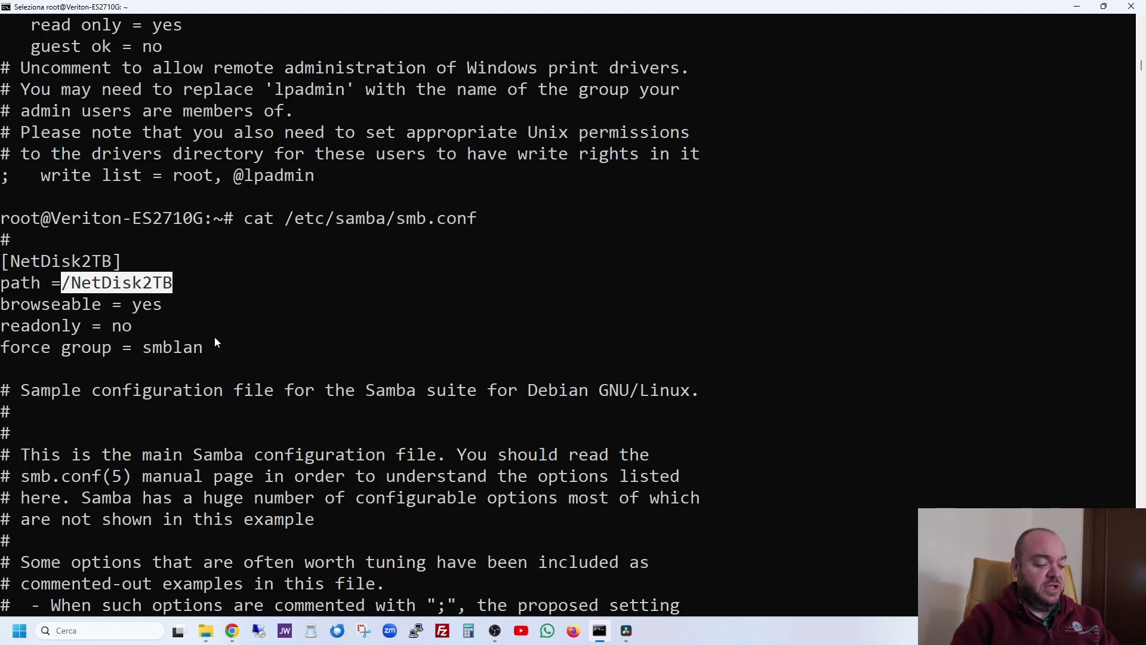
key("ctrl+c")
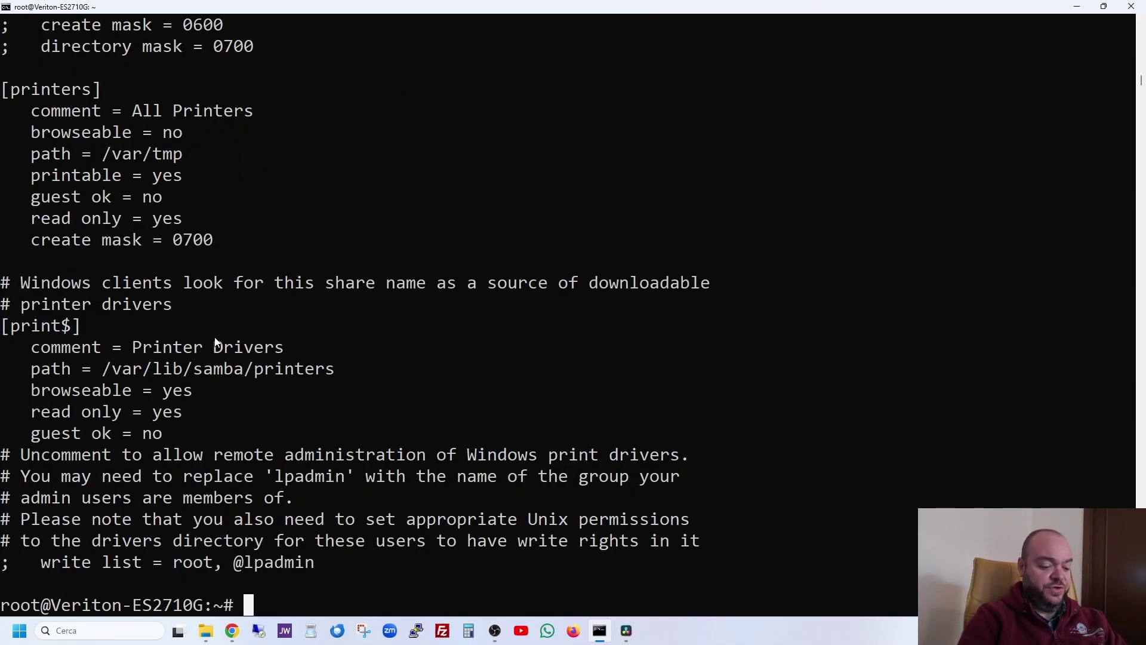
Step: List the home directory, change to the root directory / and list its contents
type("ls")
key("Return")
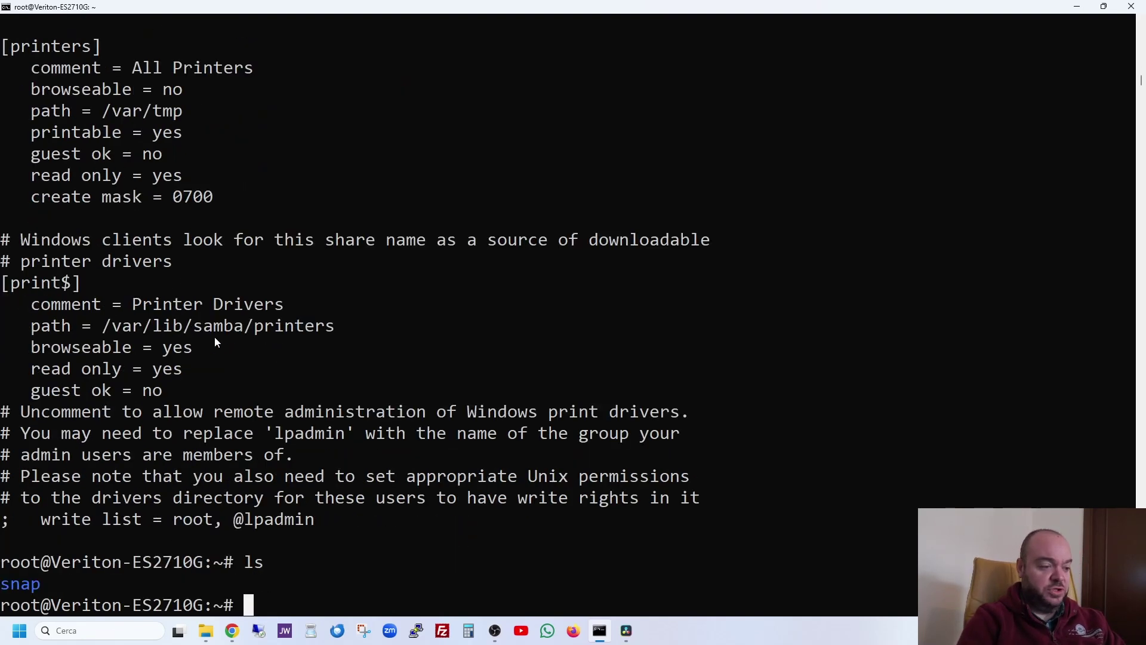
type("cd /")
key("Return")
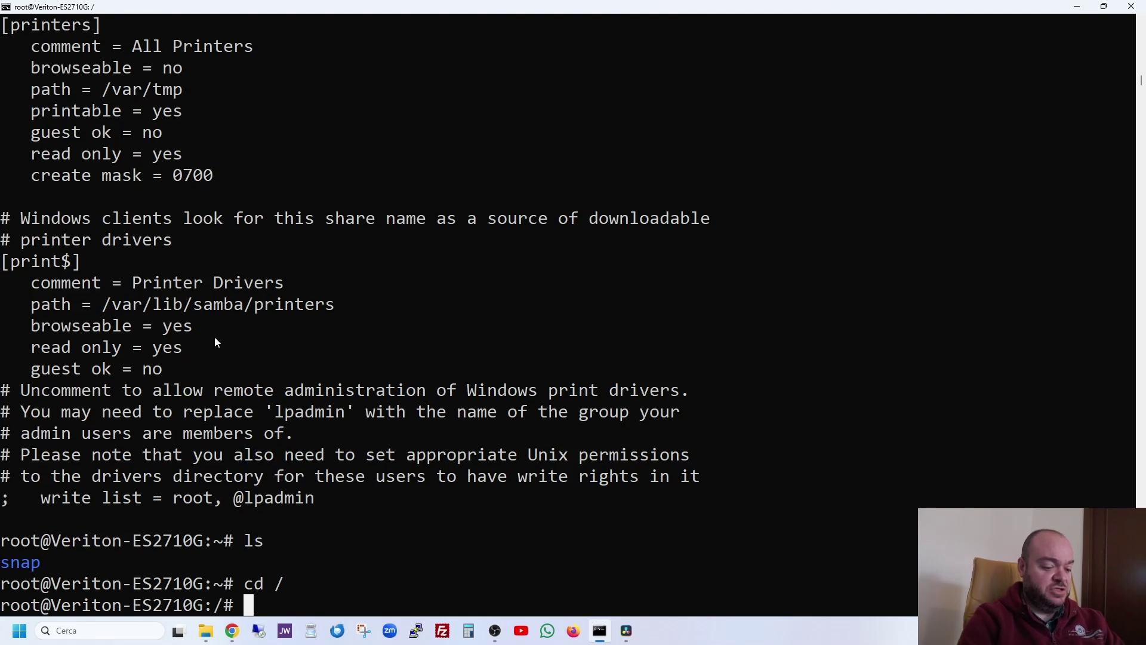
type("ls")
key("Return")
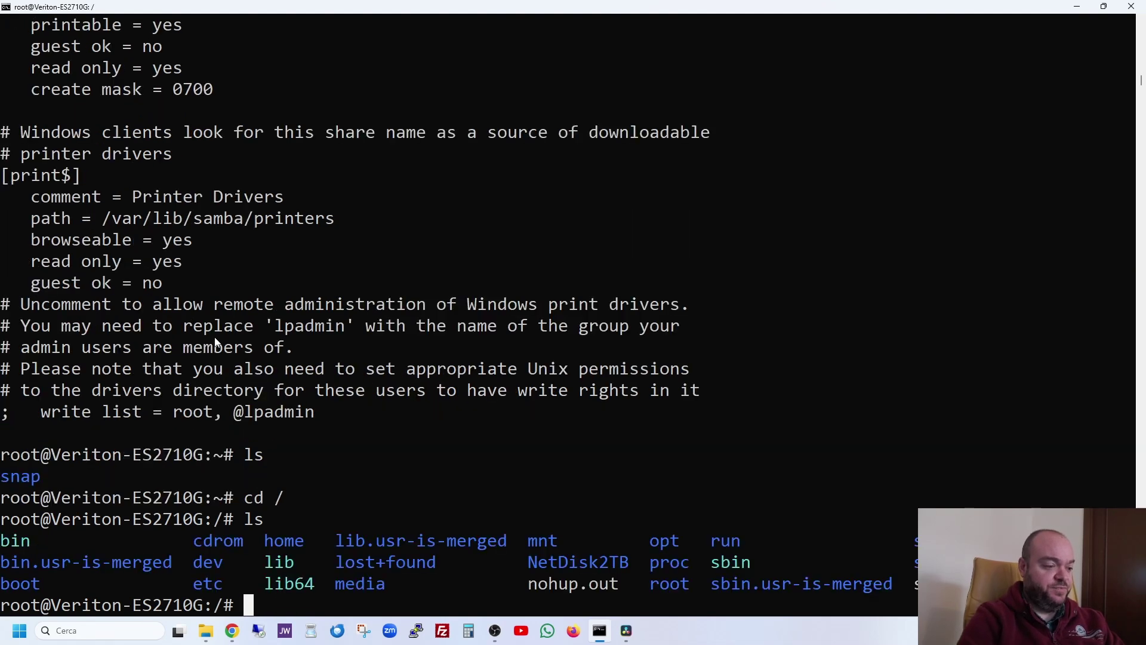
Step: Change into the NetDisk2TB directory, clear the terminal and list the directory's contents in detail with ll
left_click(556, 563)
double_click(555, 565)
type("cd N")
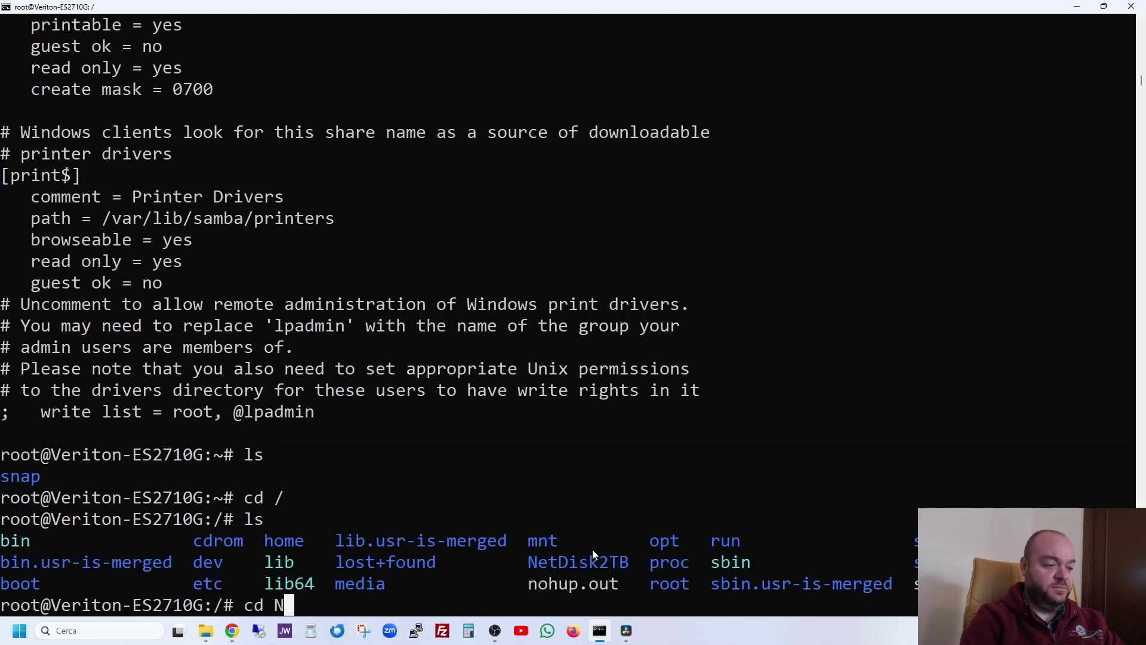
key("Tab")
key("ctrl+l")
key("Return")
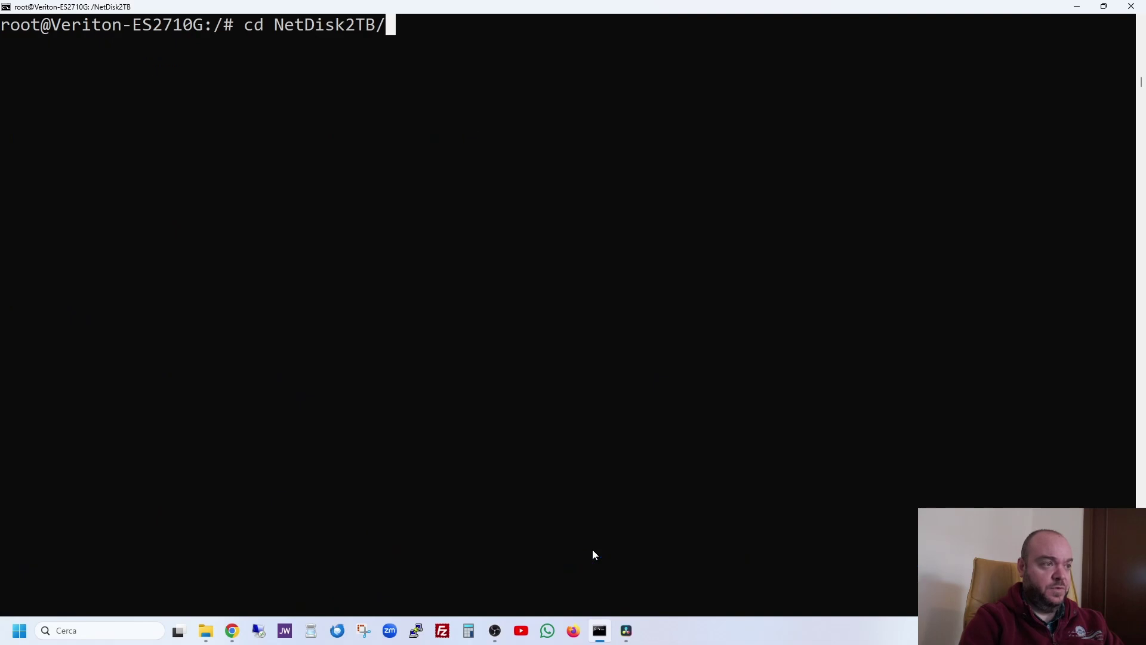
type("ll")
key("Return")
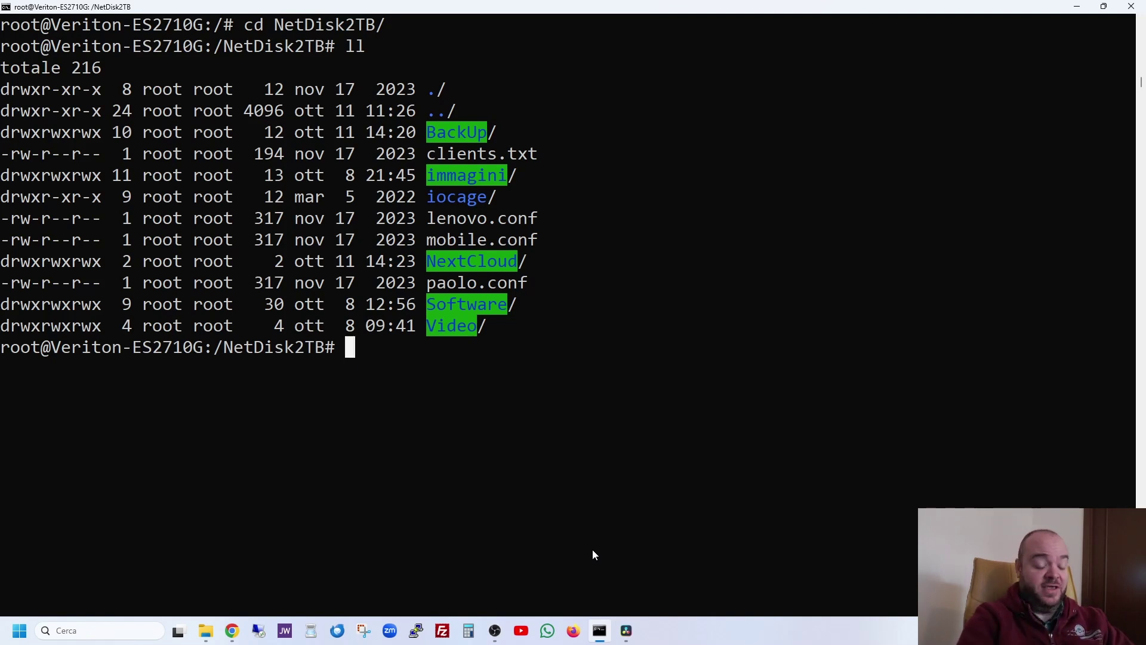
Step: Compose an rsync command with the options -az --progress and /NetDisk2TB/ as the source
type("rsync ")
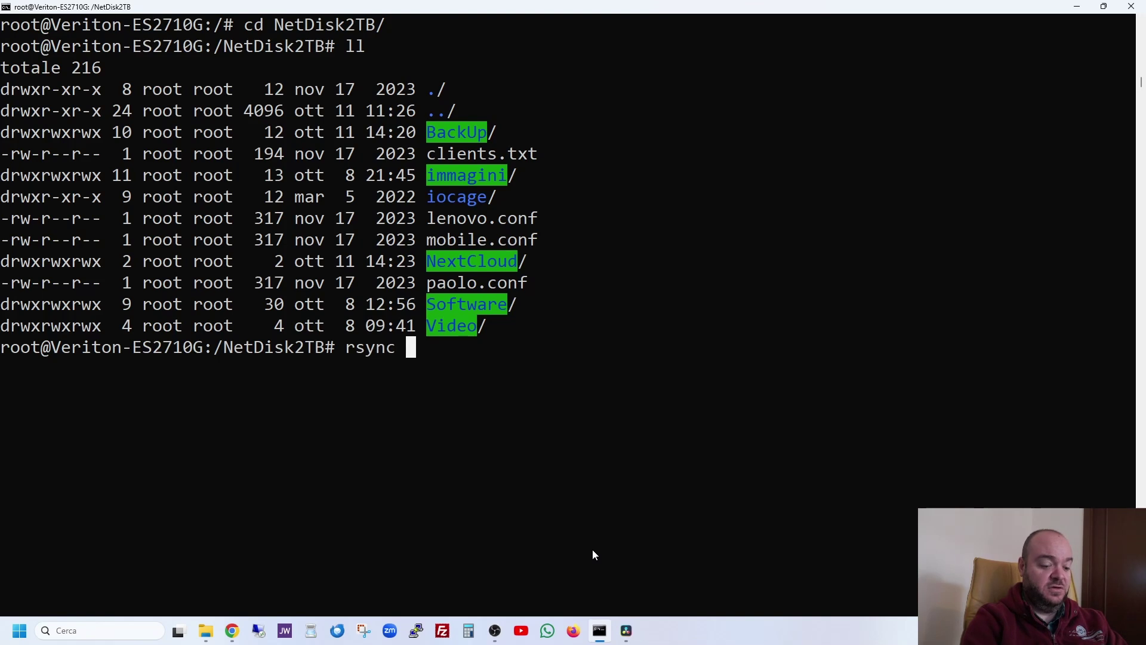
type("-az")
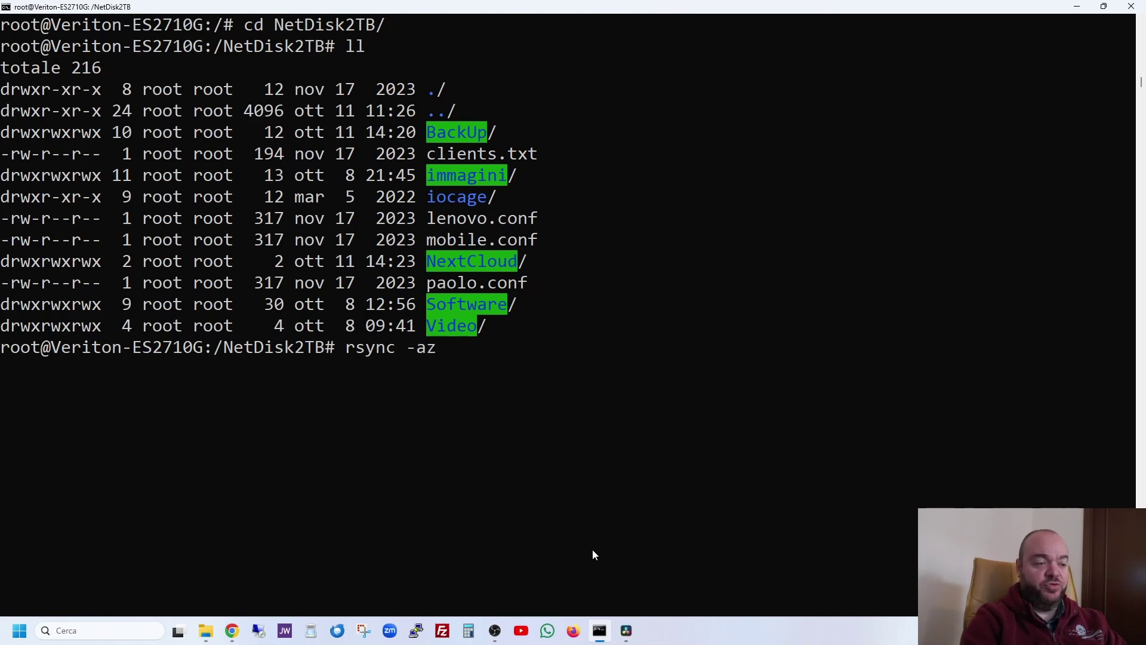
key("BackSpace")
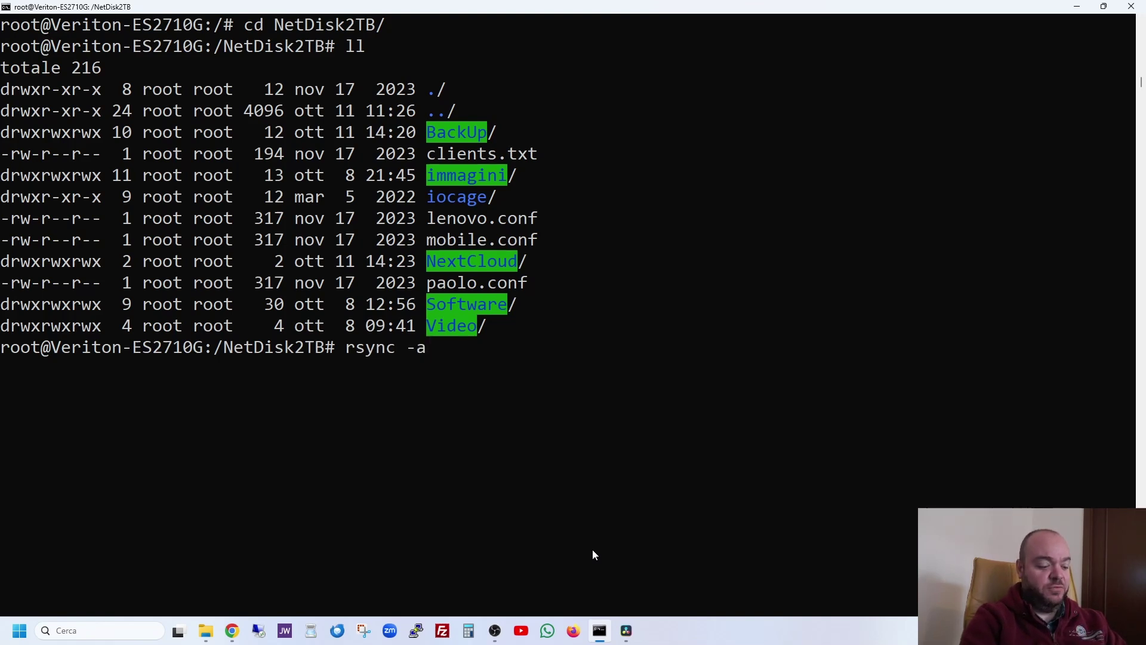
type("z")
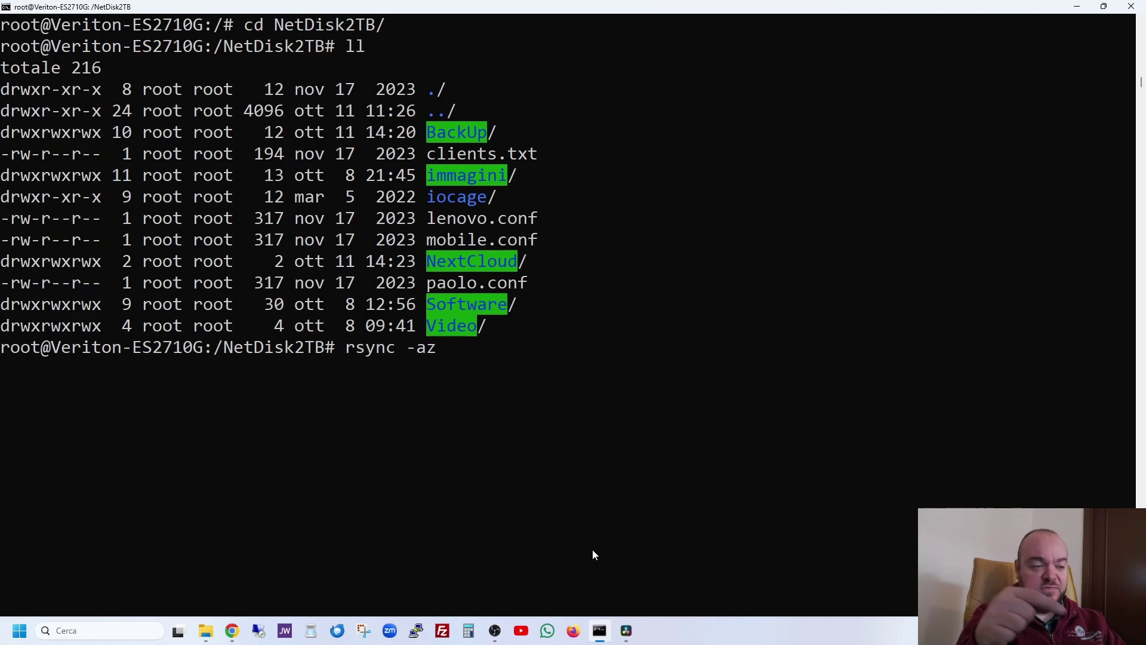
type(" --progresd")
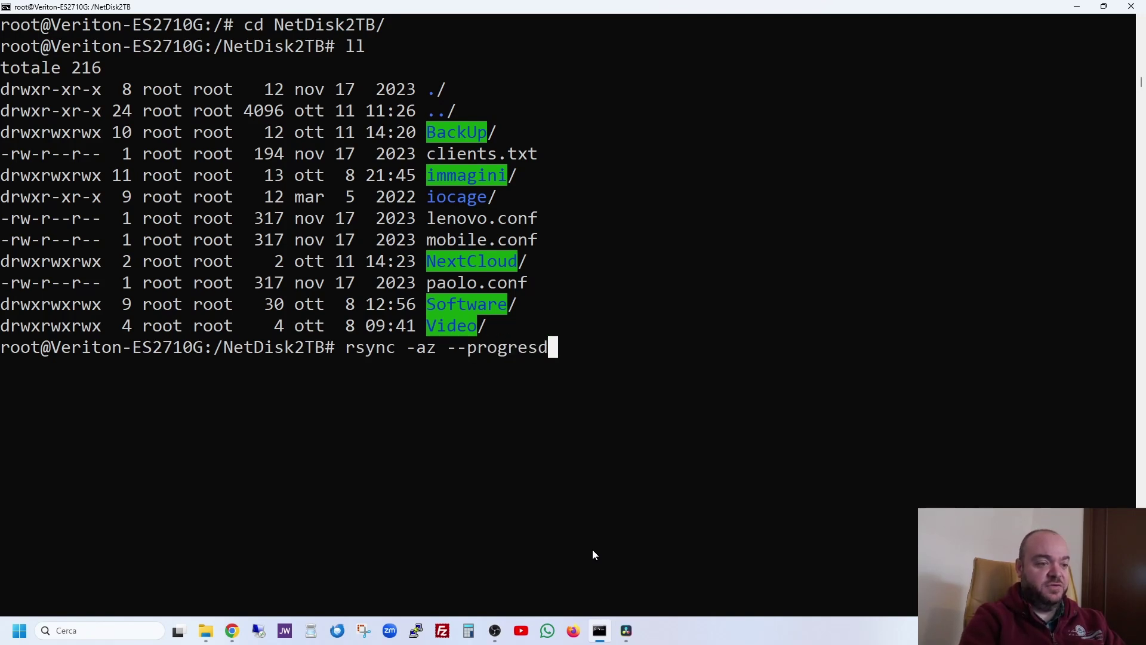
key("BackSpace")
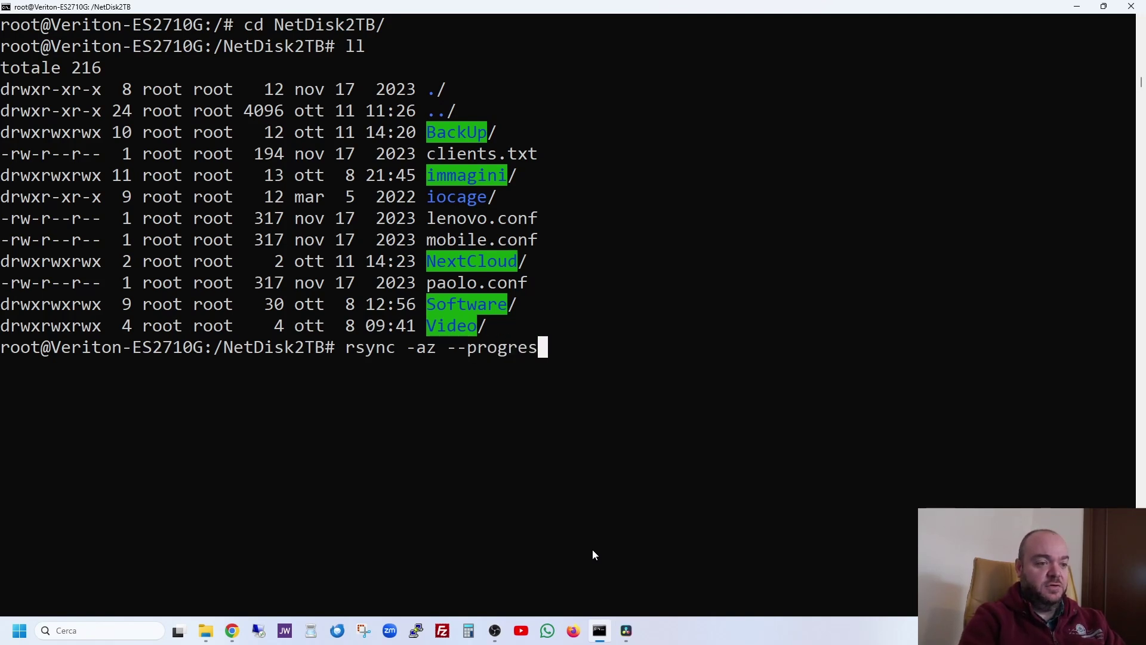
type("s /Net")
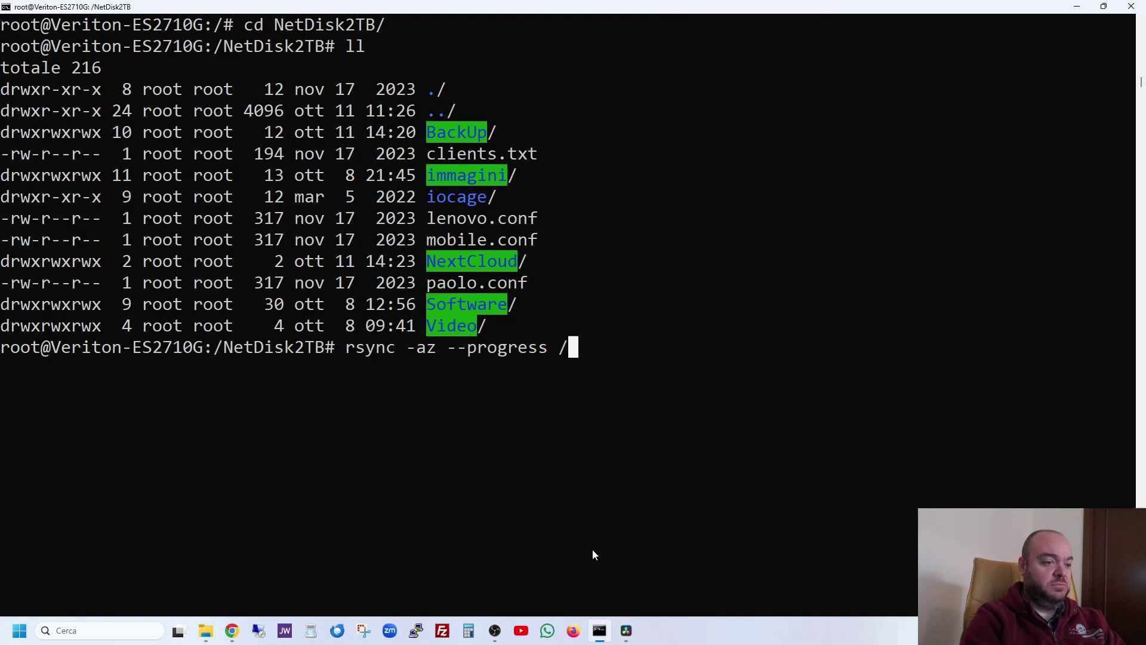
key("Tab")
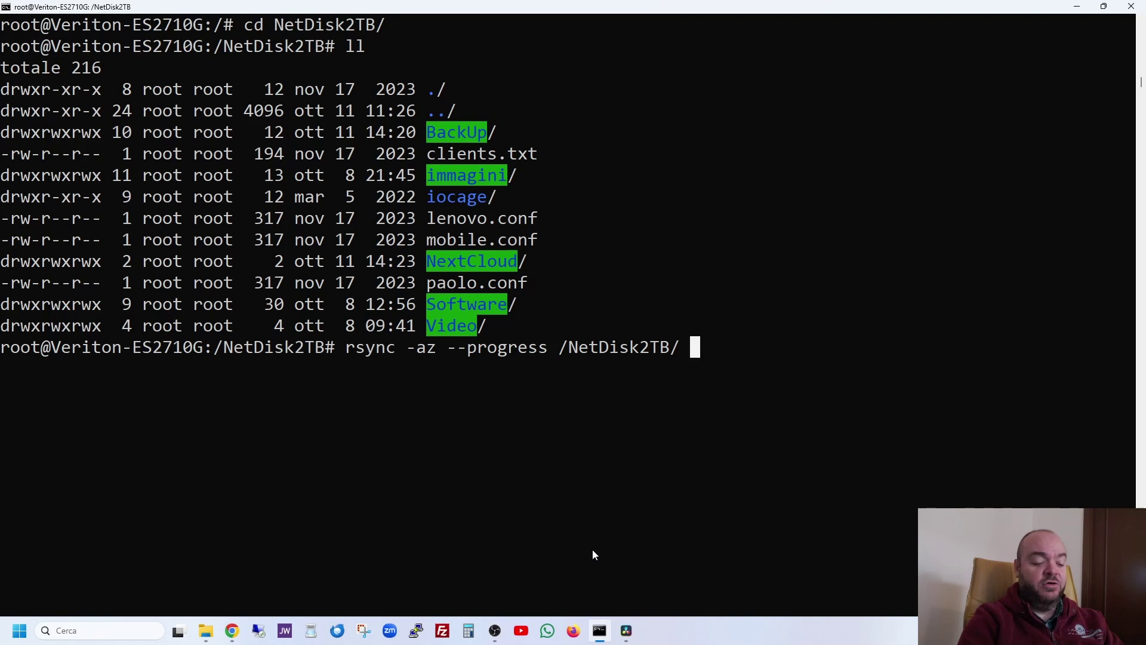
type("roo")
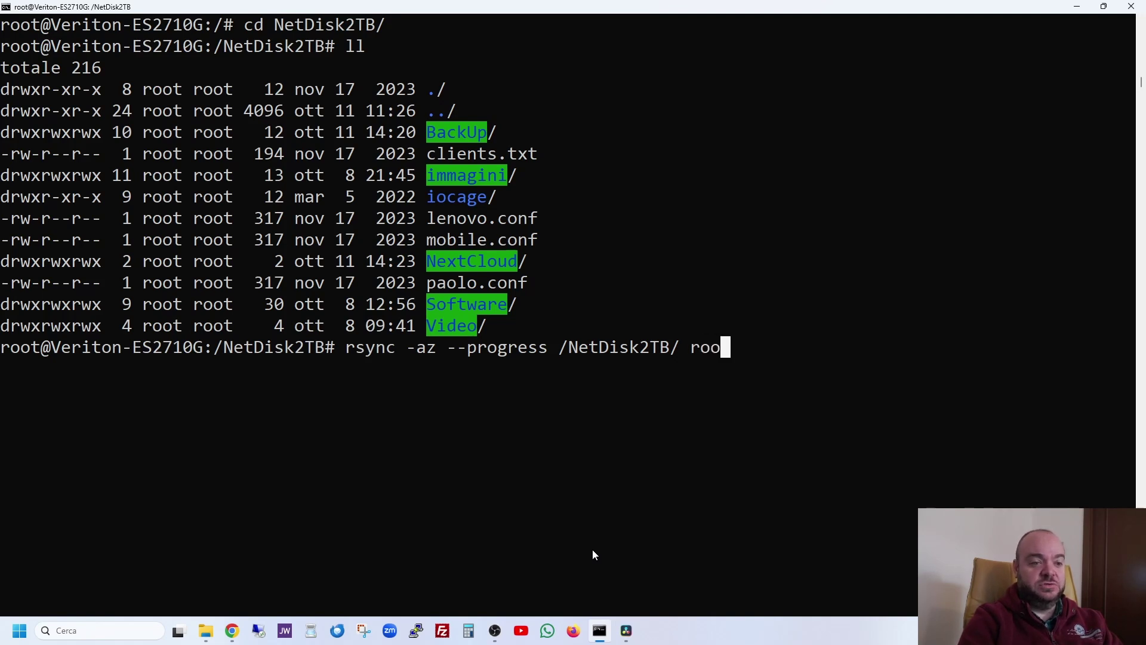
type("t@")
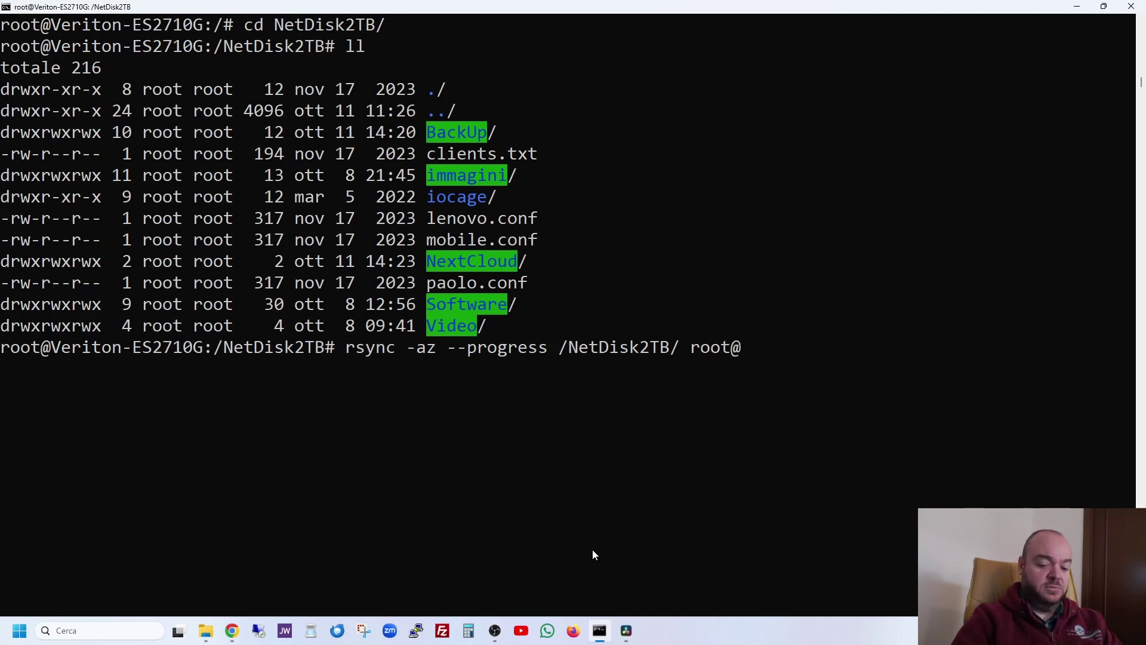
type("192.168.1")
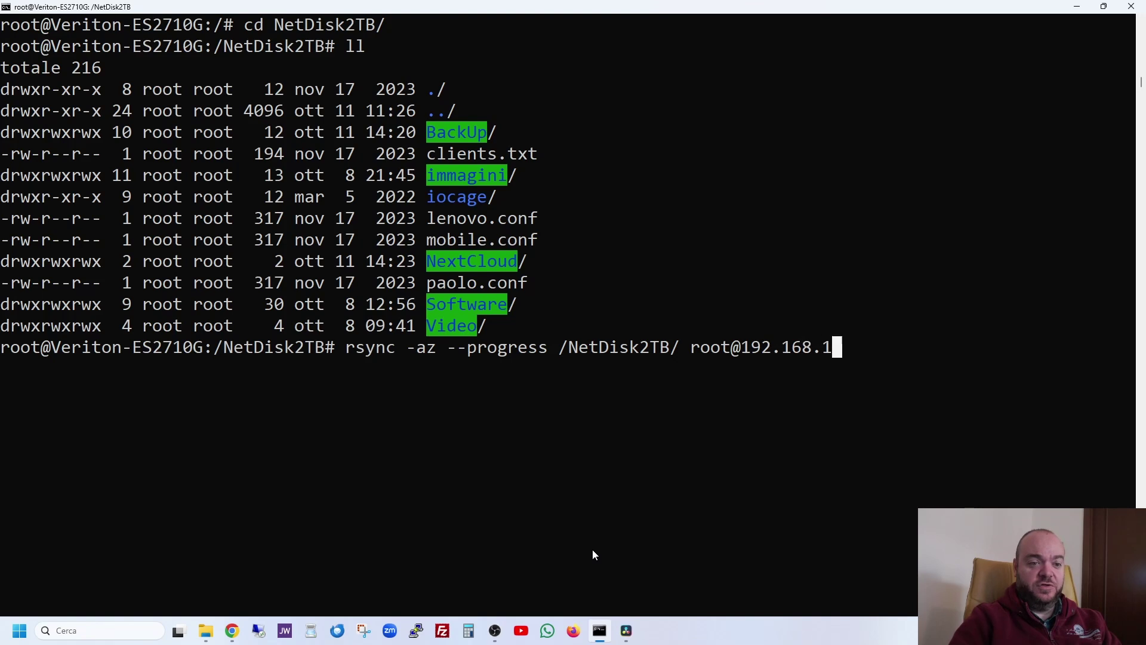
type(".40")
key("BackSpace")
key("BackSpace")
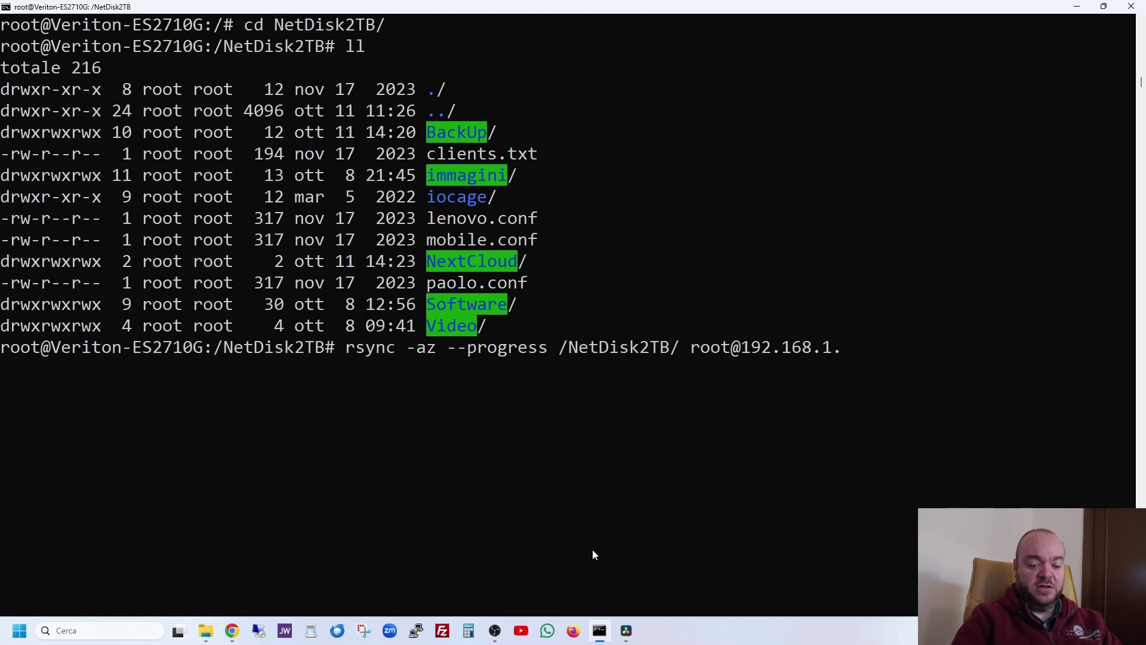
type("44")
type(":/")
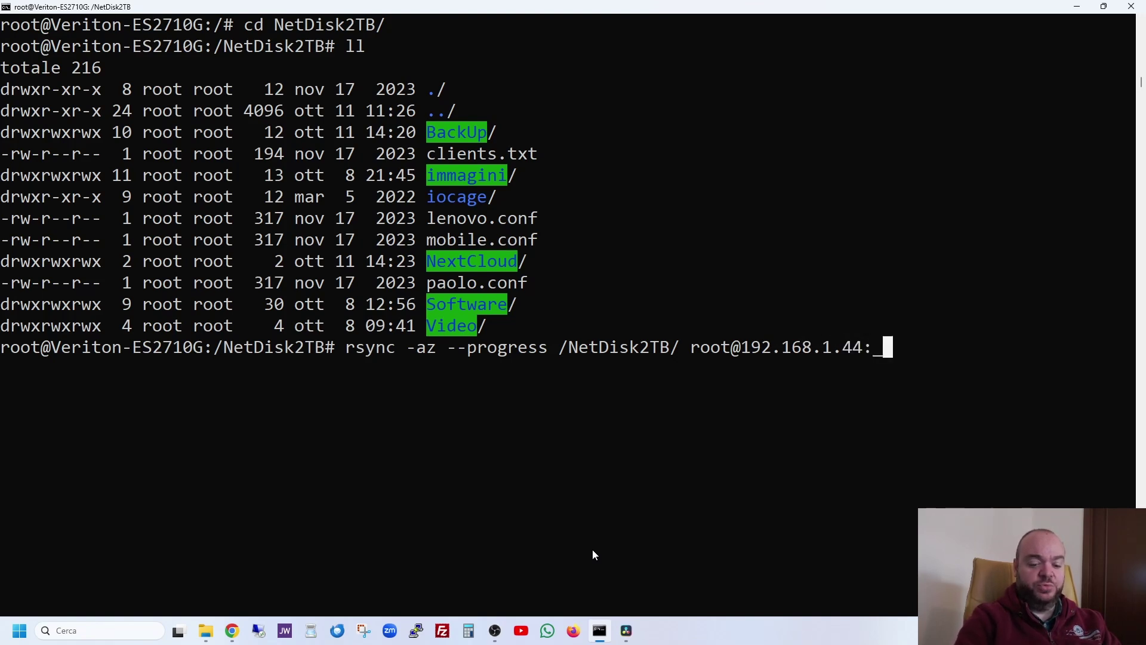
key("BackSpace")
type("/")
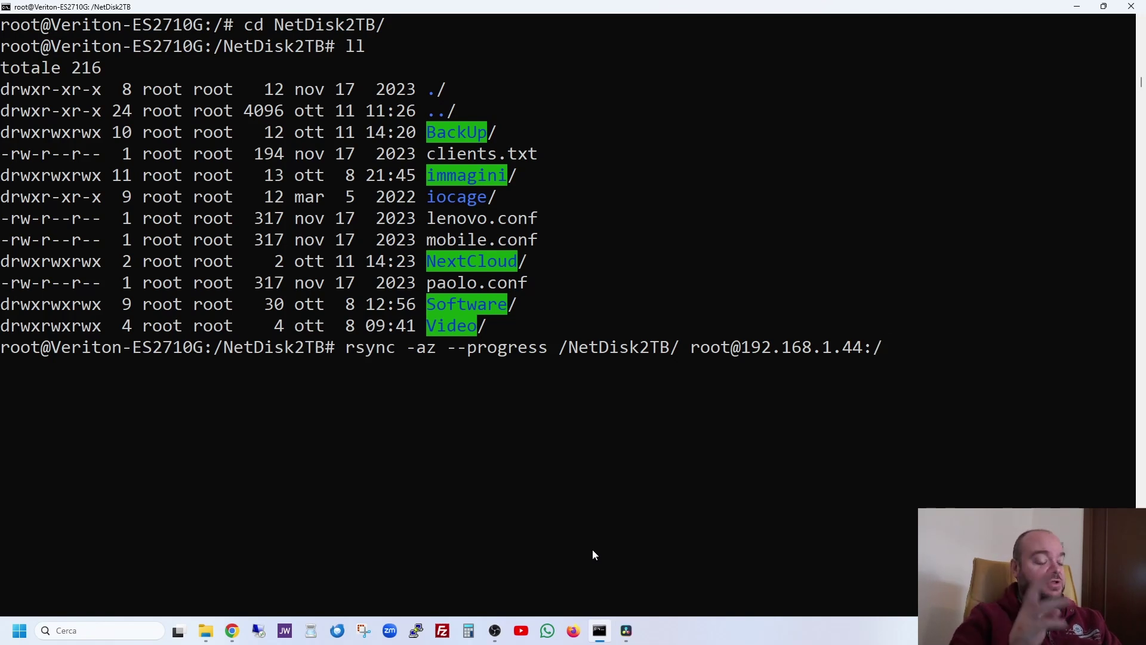
type("mn")
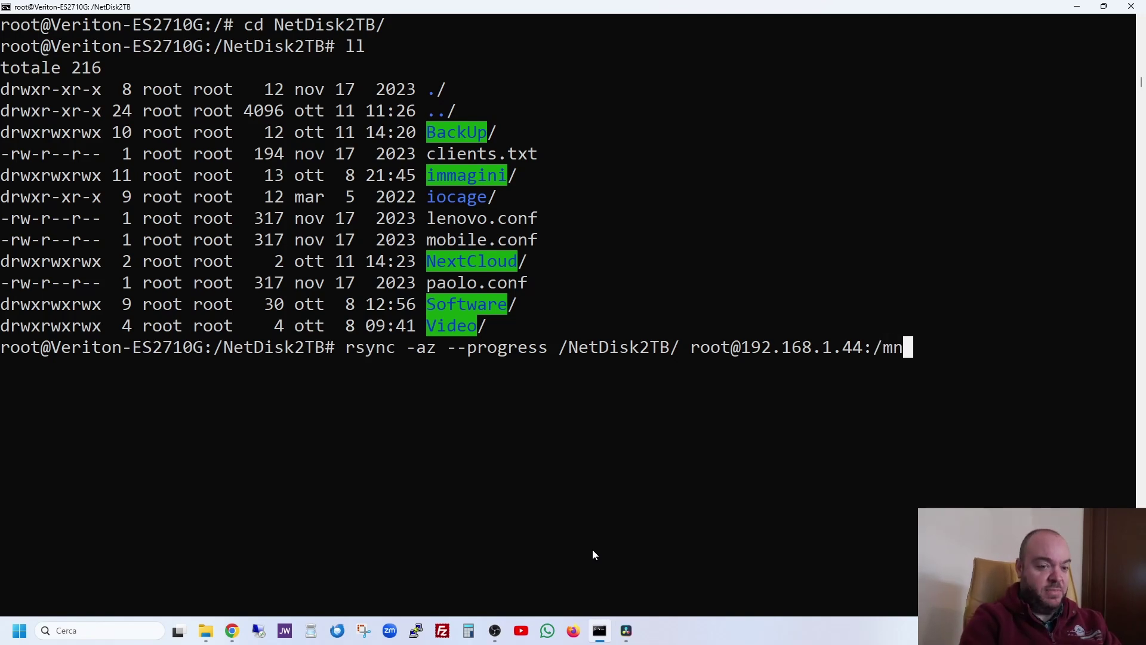
type("t/p")
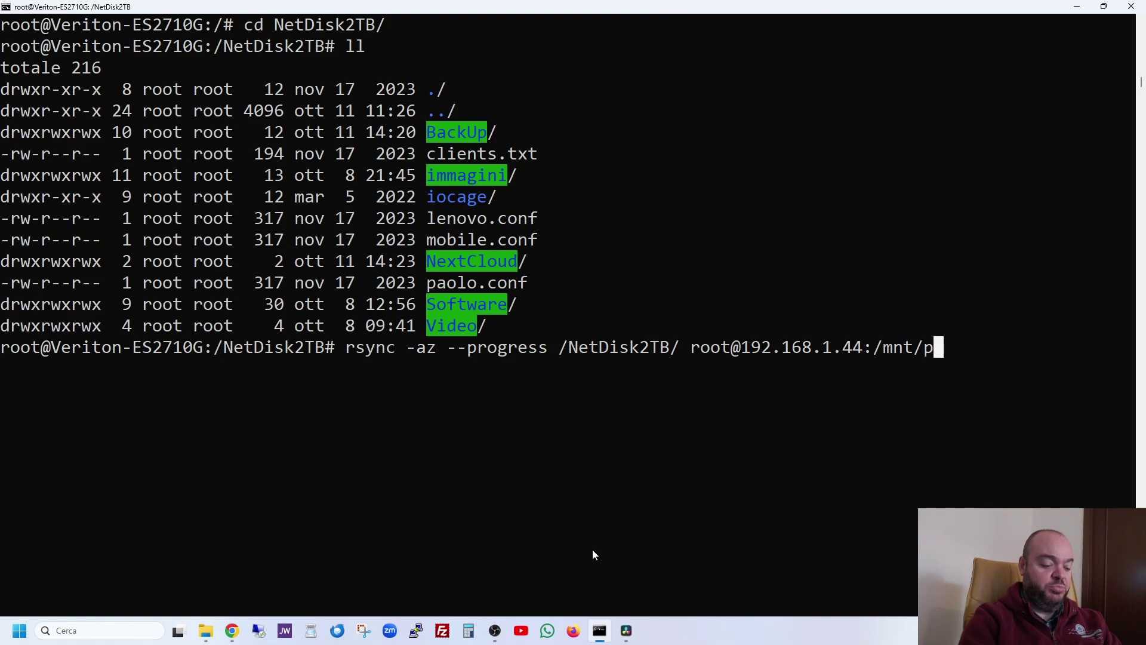
type("ve/")
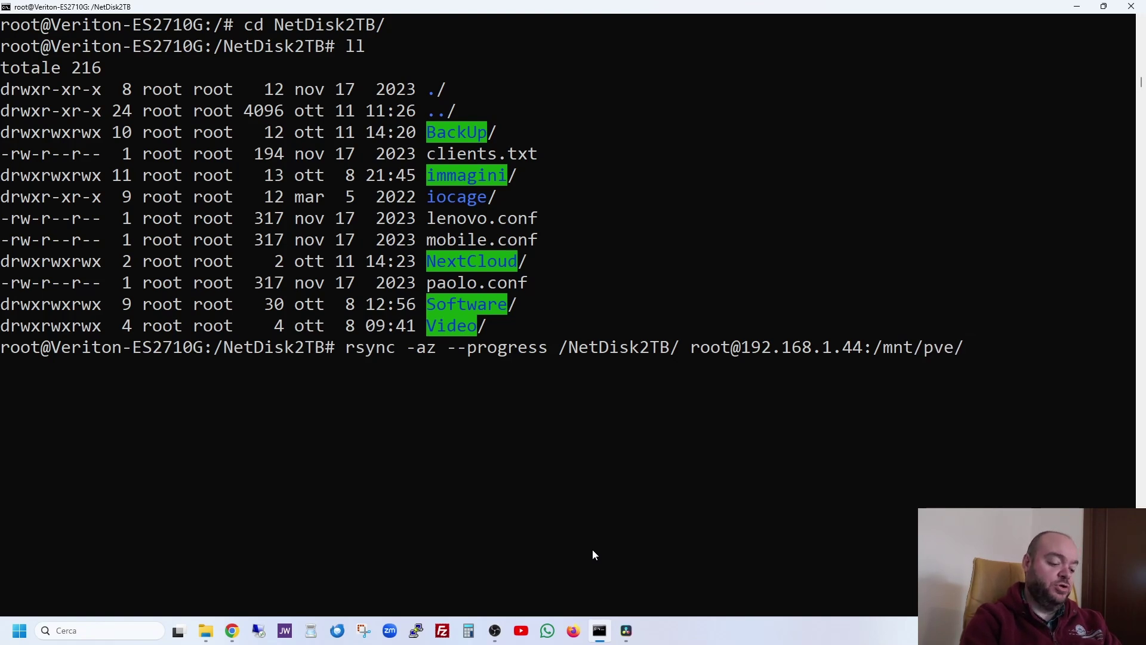
type("backup")
key("BackSpace")
key("BackSpace")
key("BackSpace")
key("BackSpace")
key("BackSpace")
key("BackSpace")
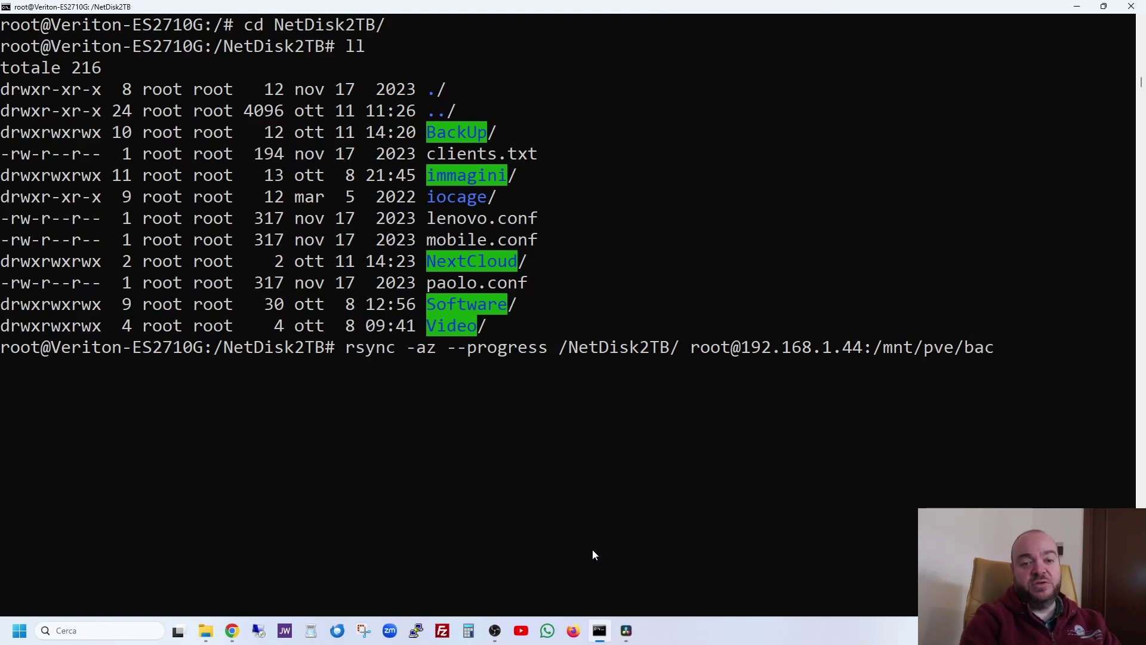
type("dump")
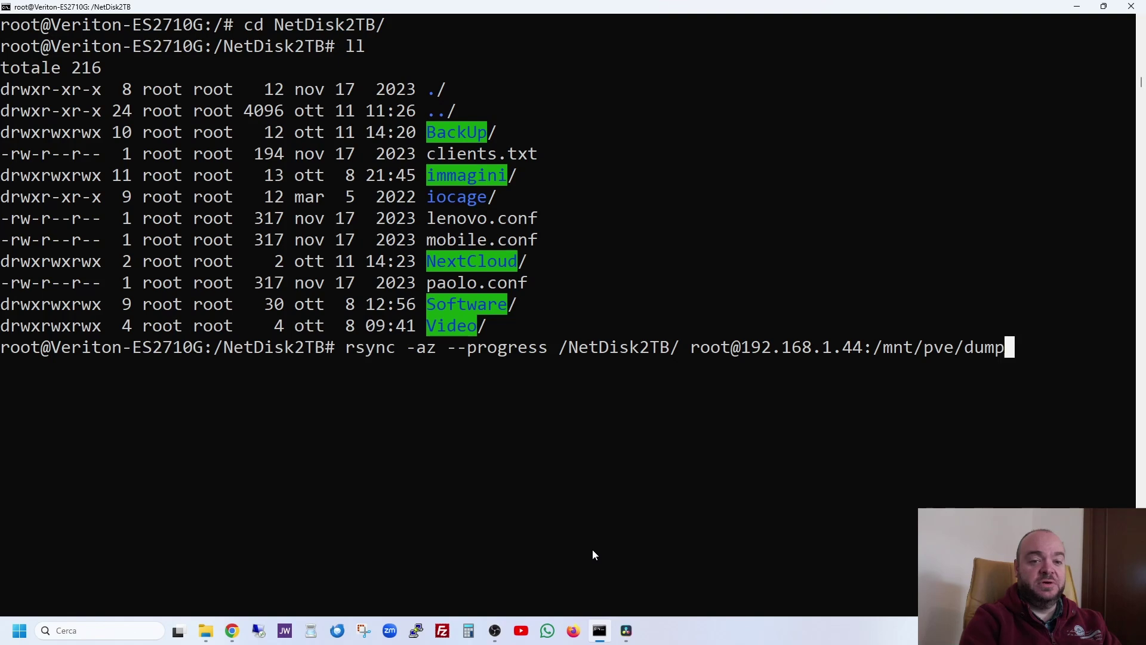
key("BackSpace")
key("BackSpace")
key("BackSpace")
key("BackSpace")
type("isos")
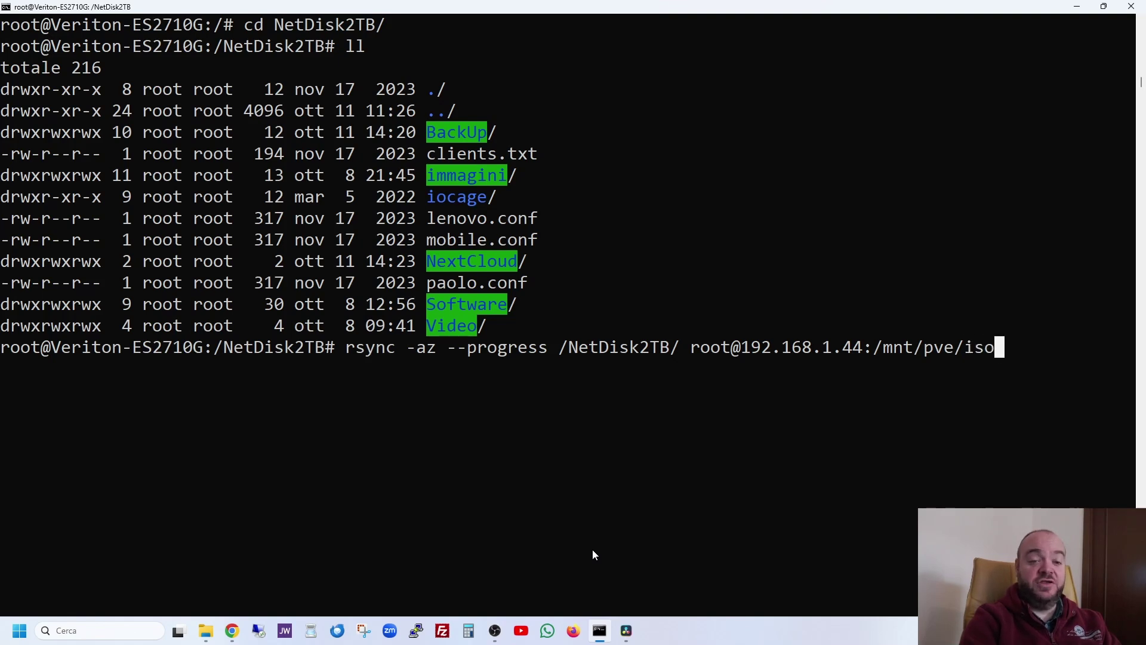
key("BackSpace")
key("BackSpace")
key("BackSpace")
key("BackSpace")
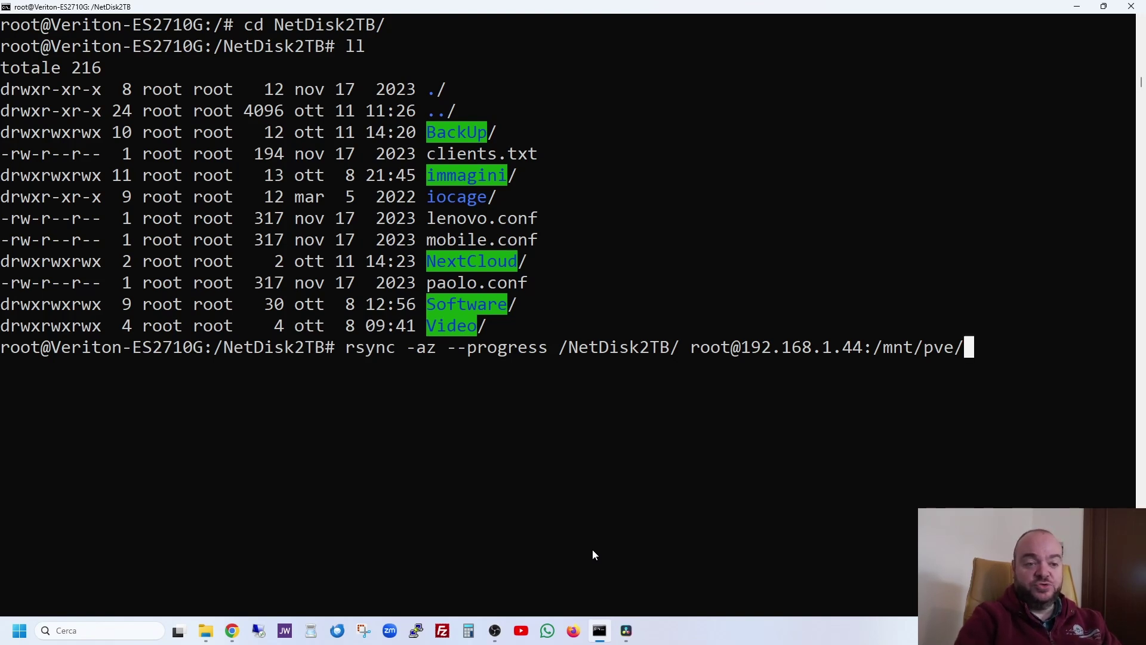
Step: Highlight the remote destination and discard the whole rsync command without running it
double_click(744, 353)
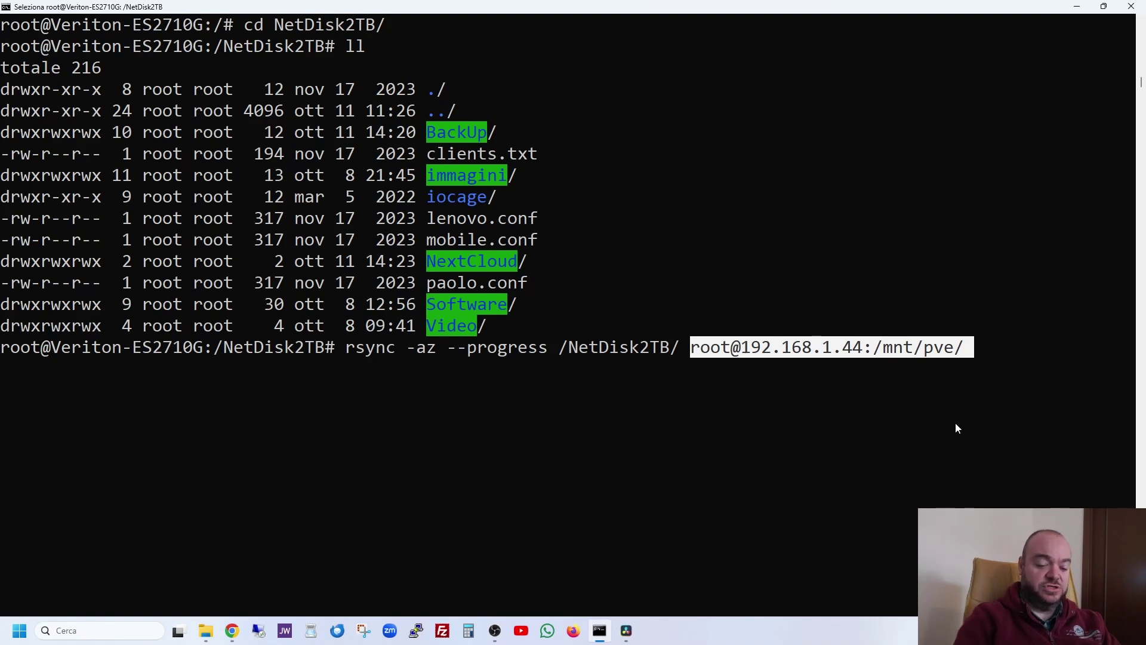
key("BackSpace")
key("BackSpace")
key("BackSpace")
key("BackSpace")
key("BackSpace")
key("BackSpace")
key("BackSpace")
key("BackSpace")
key("BackSpace")
key("BackSpace")
key("BackSpace")
key("BackSpace")
key("BackSpace")
key("BackSpace")
key("BackSpace")
key("BackSpace")
key("BackSpace")
key("BackSpace")
key("BackSpace")
key("BackSpace")
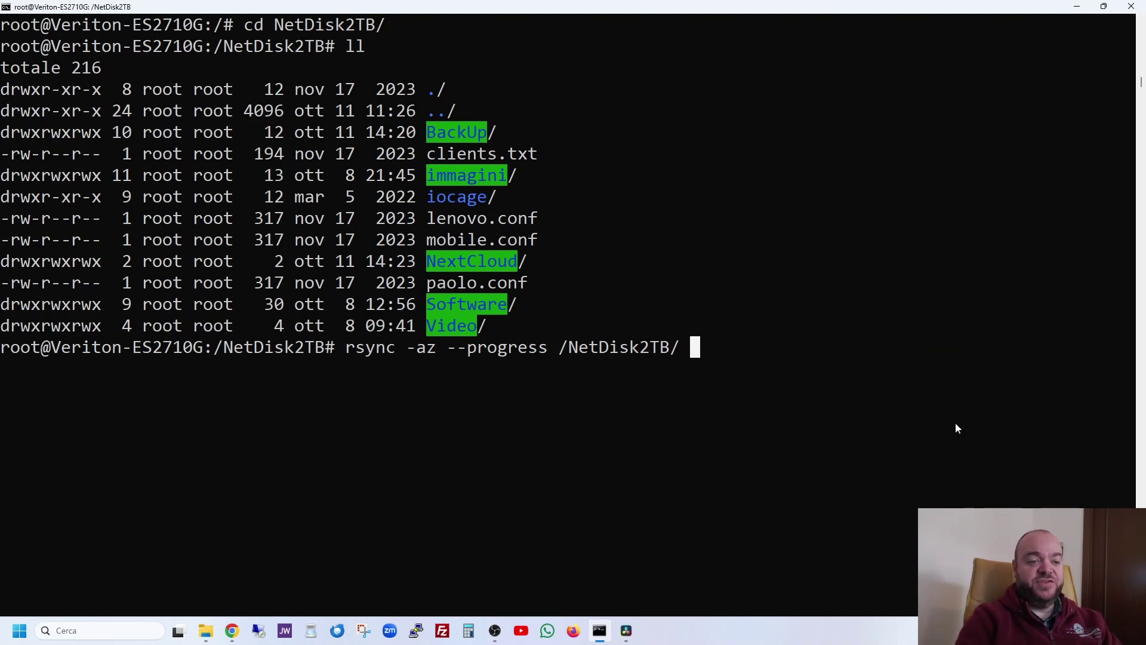
key("BackSpace")
key("BackSpace")
key("BackSpace")
key("BackSpace")
key("BackSpace")
key("BackSpace")
key("BackSpace")
key("BackSpace")
key("BackSpace")
key("BackSpace")
key("BackSpace")
key("BackSpace")
key("BackSpace")
key("BackSpace")
key("BackSpace")
key("BackSpace")
key("BackSpace")
key("BackSpace")
key("BackSpace")
key("BackSpace")
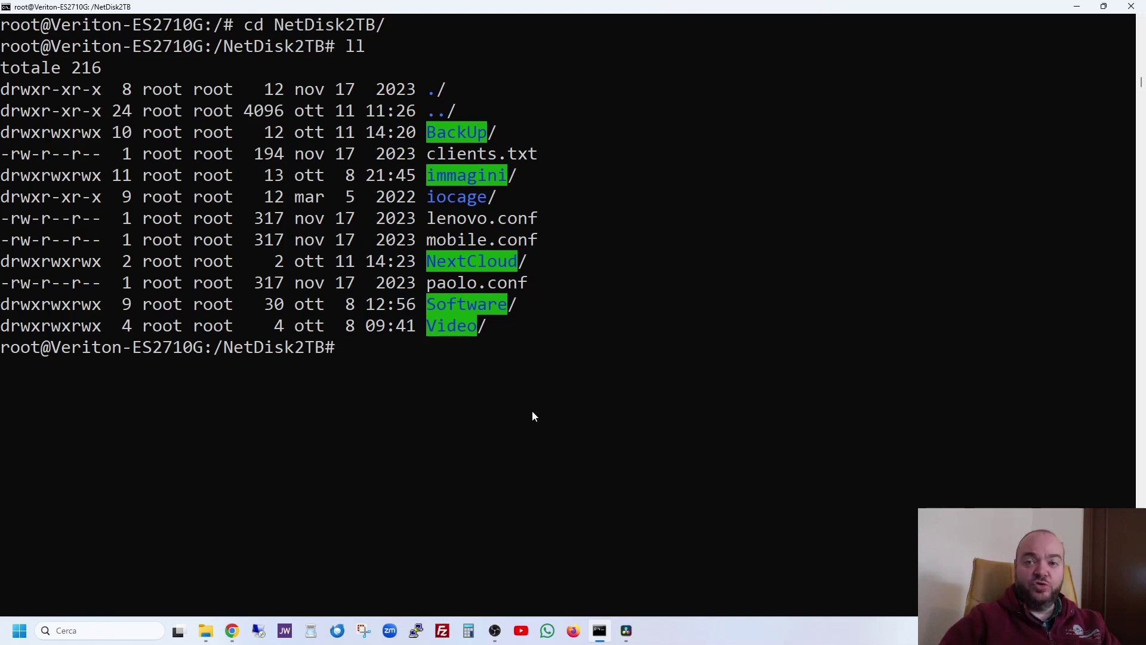
Step: Switch to the Proxmox VE page in Chrome and show the ISO images on the HDD_2TB_bkp storage
left_click(233, 630)
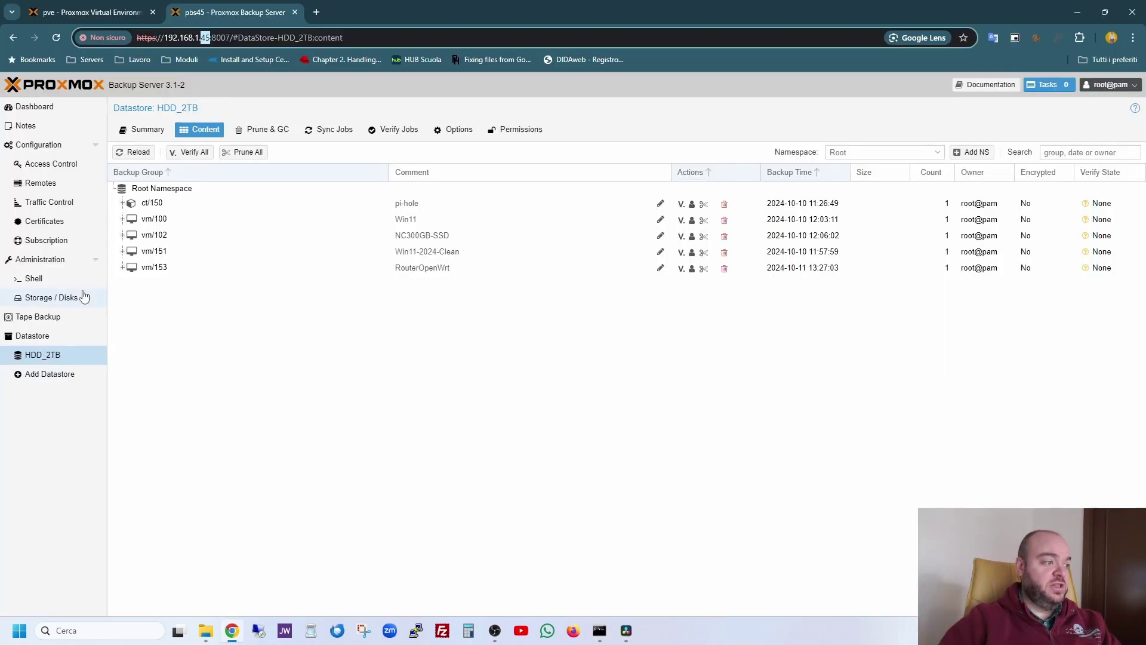
left_click(93, 13)
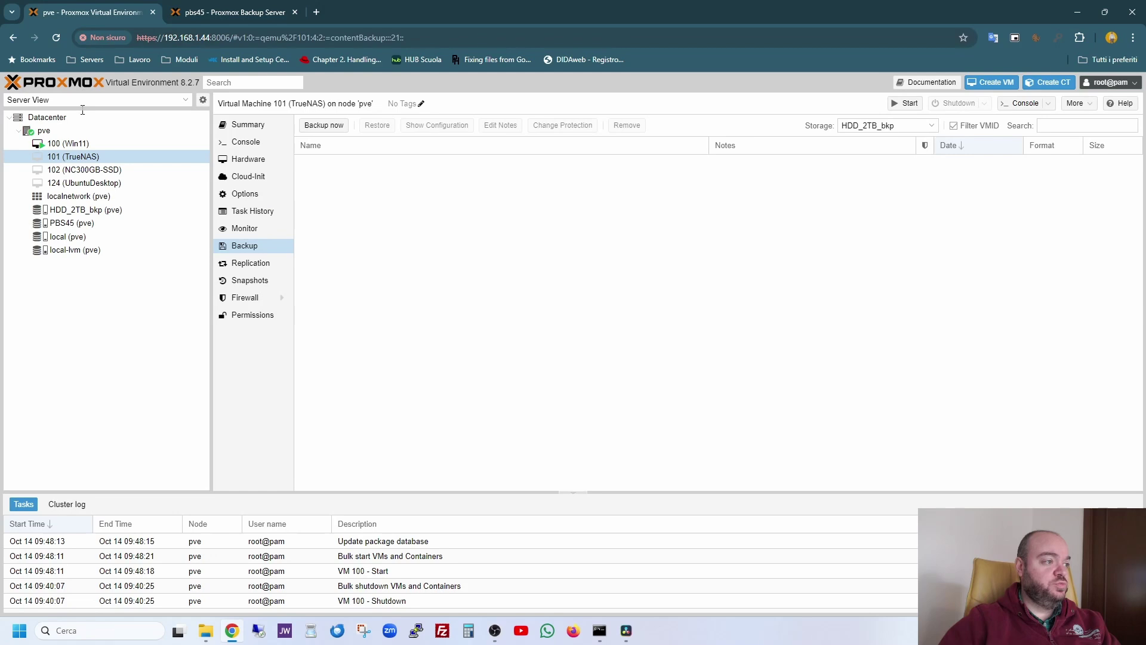
left_click(92, 225)
left_click(95, 211)
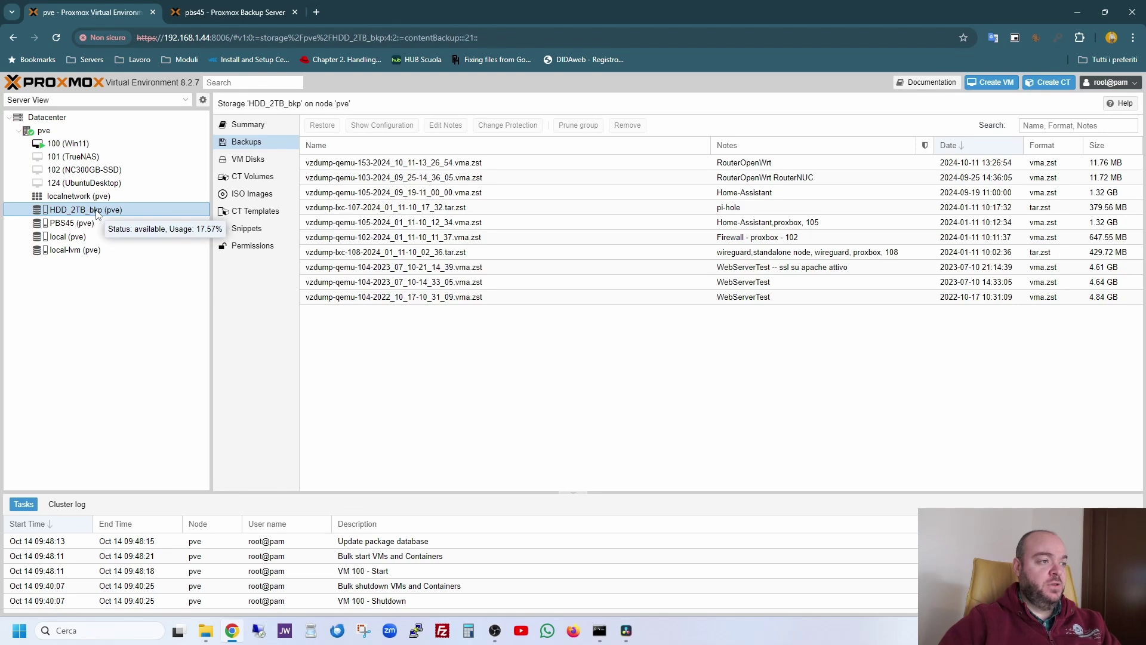
left_click(251, 193)
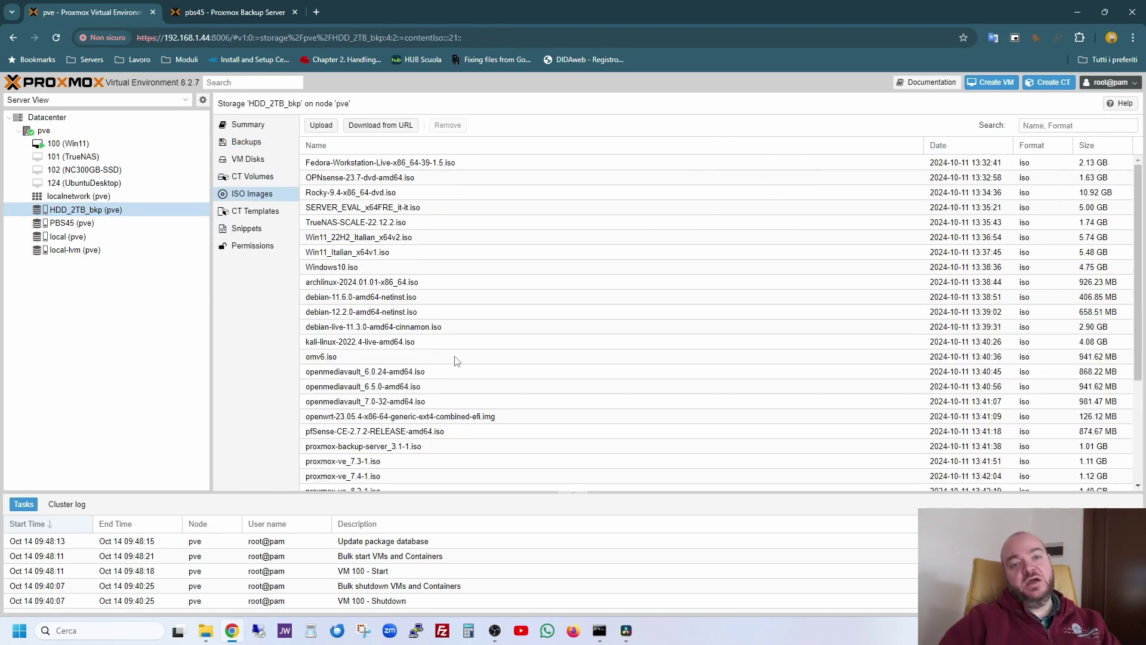
Step: Sort the ISO images by size, re-sort them by name and select ubuntu-24.04-desktop-amd64.iso
left_click(1090, 147)
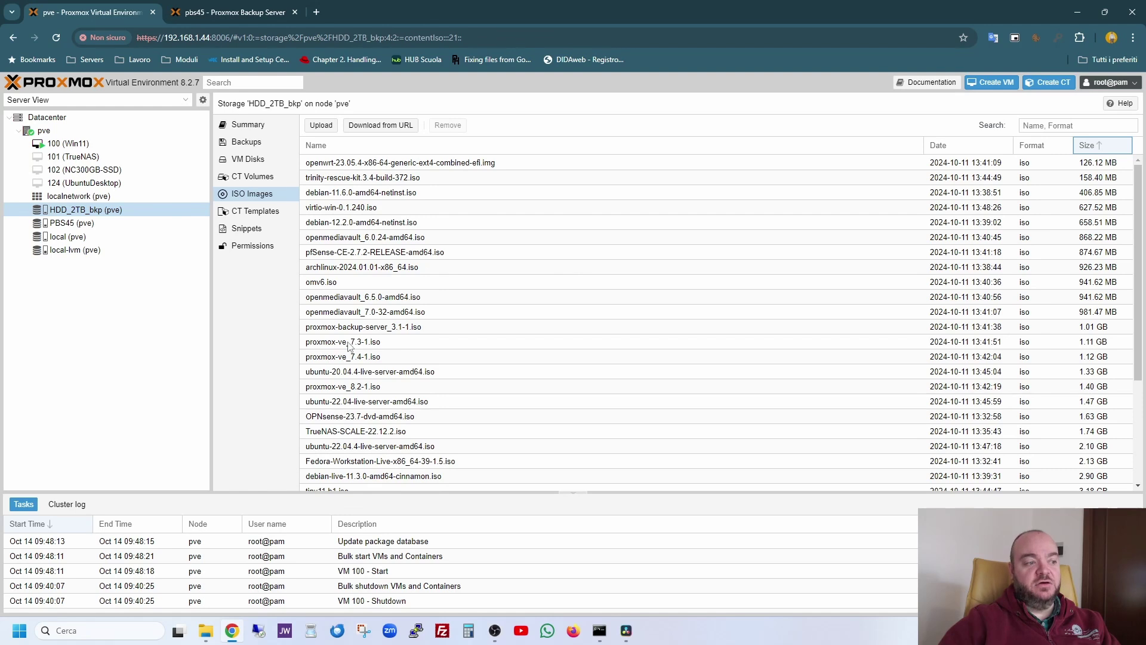
scroll(384, 441, "down", 3)
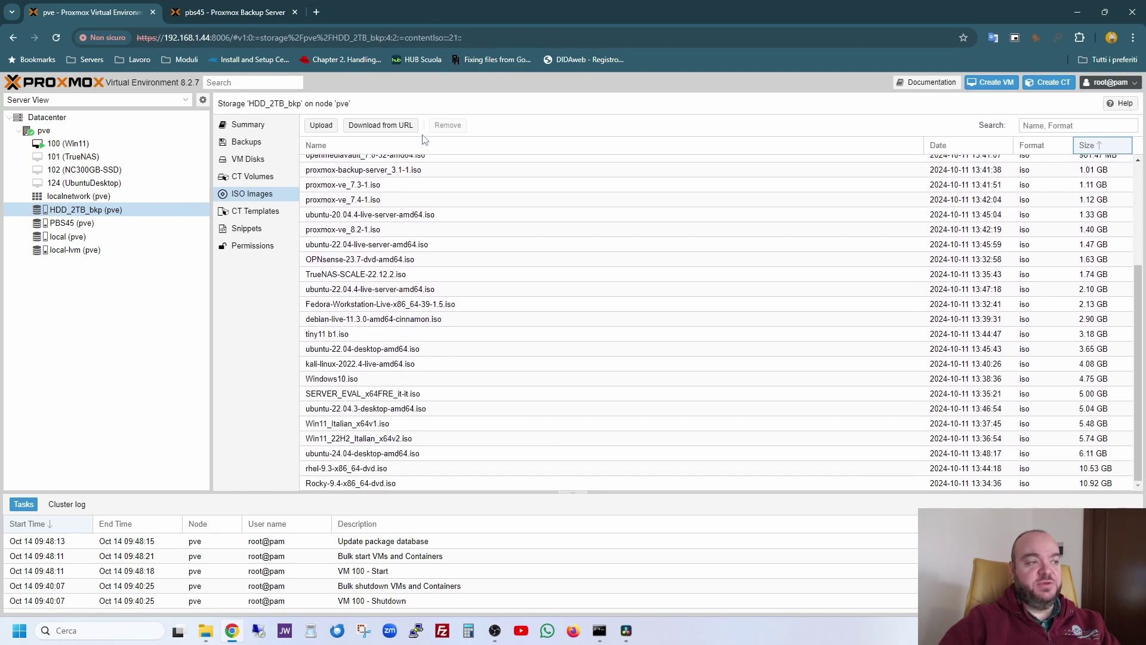
left_click(426, 142)
scroll(412, 385, "down", 3)
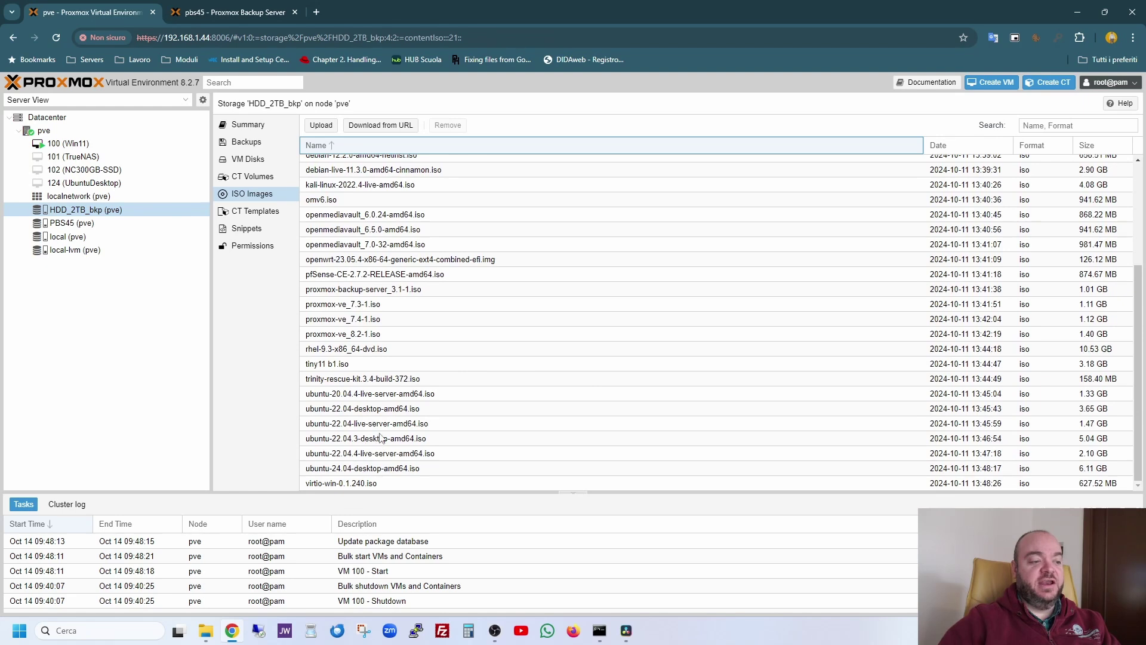
left_click(377, 470)
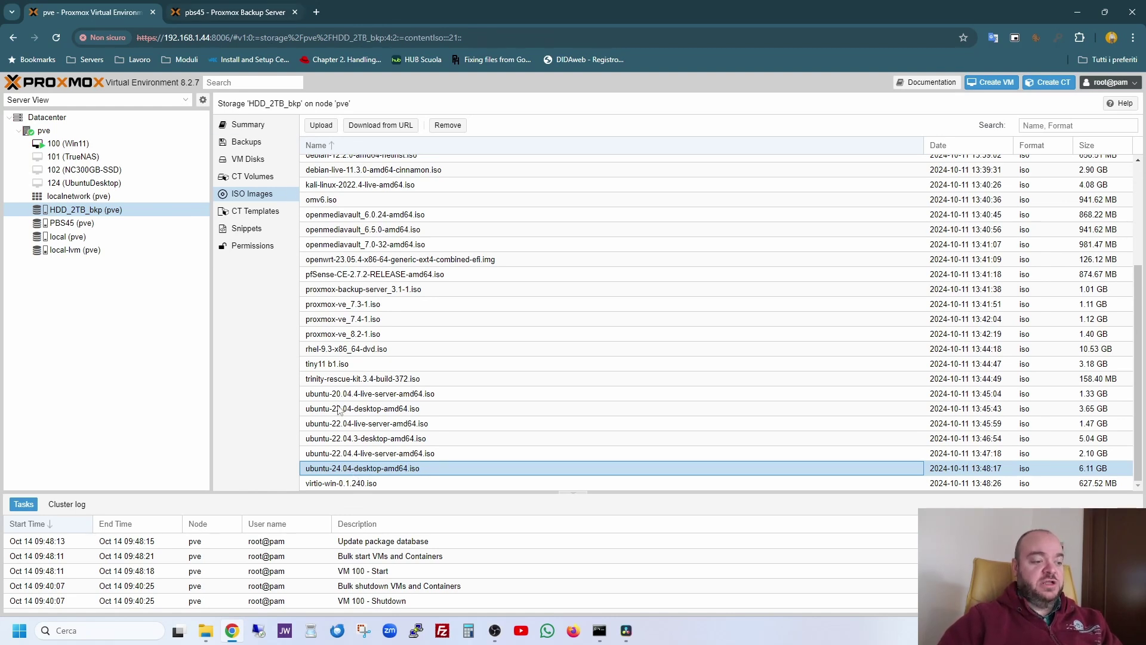
Step: Bring up the NetDisk2TB share in File Explorer, review its folders and minimize the window
mouse_move(203, 634)
left_click(261, 571)
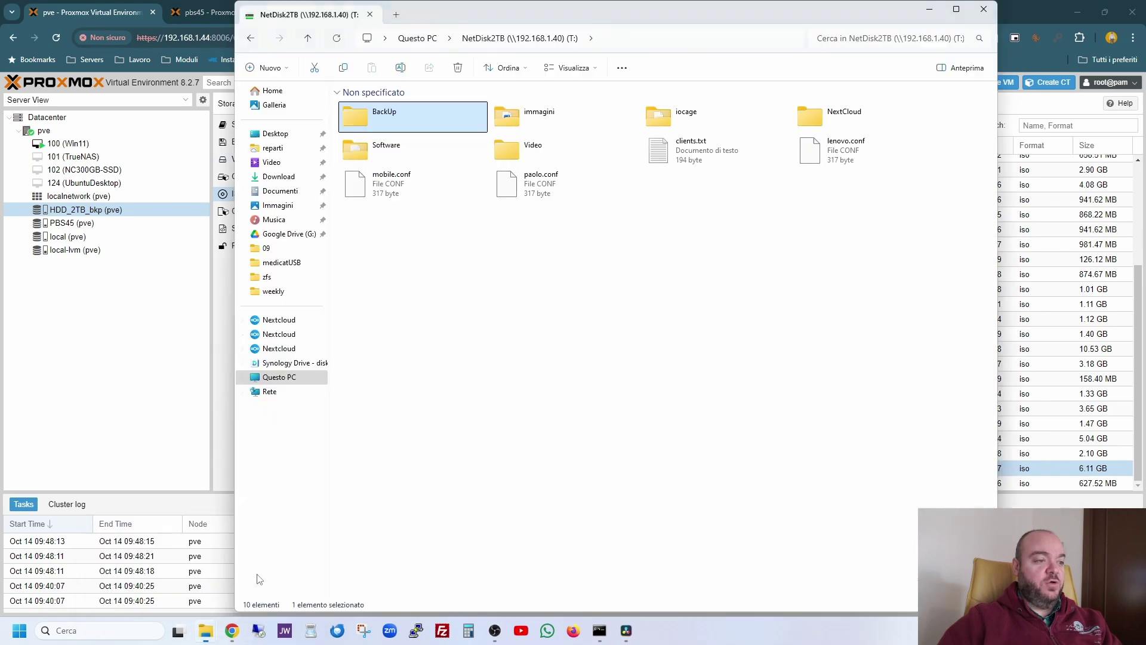
left_click(377, 261)
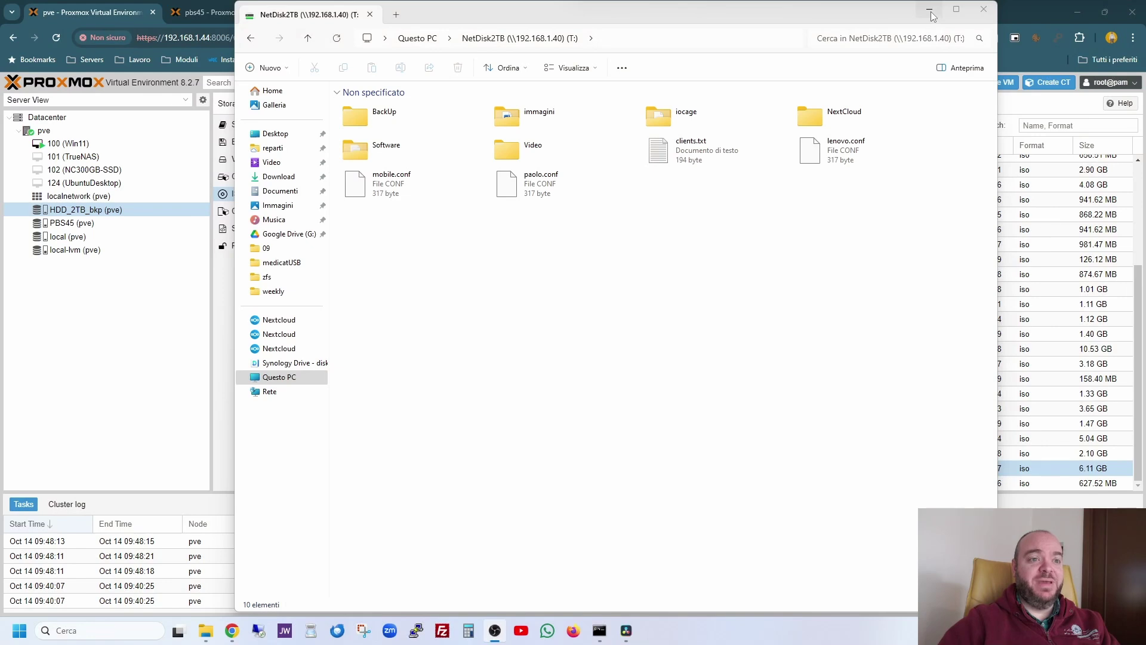
left_click(930, 12)
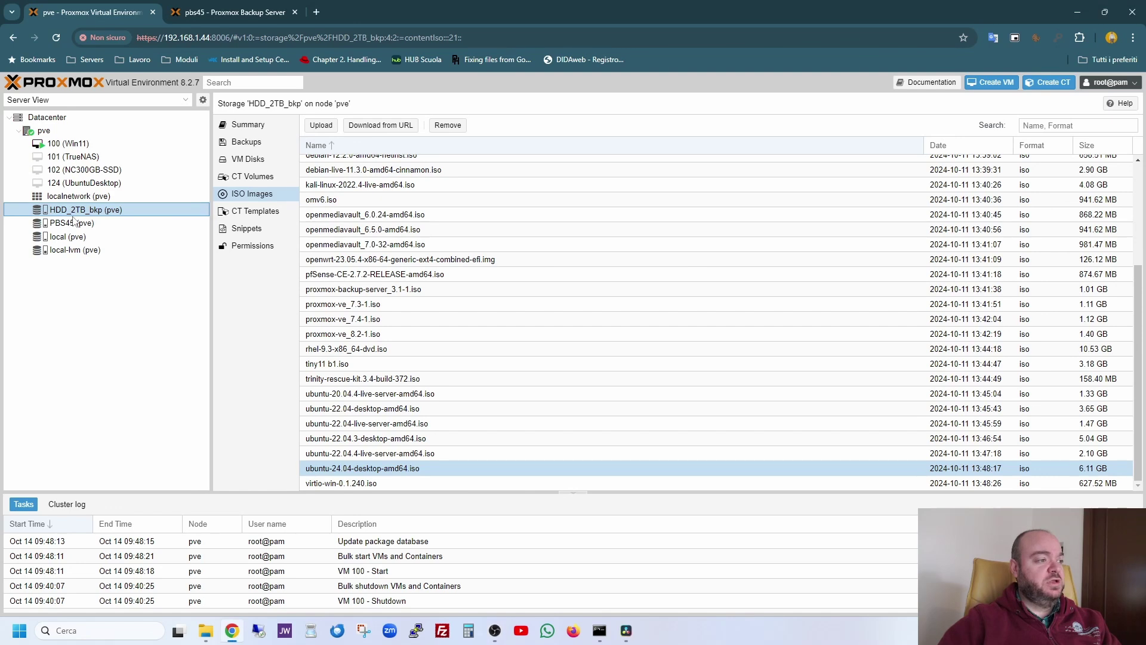
Step: View the summaries of the Datacenter and the pve node, and display the node's LVM-Thin pools
mouse_move(104, 213)
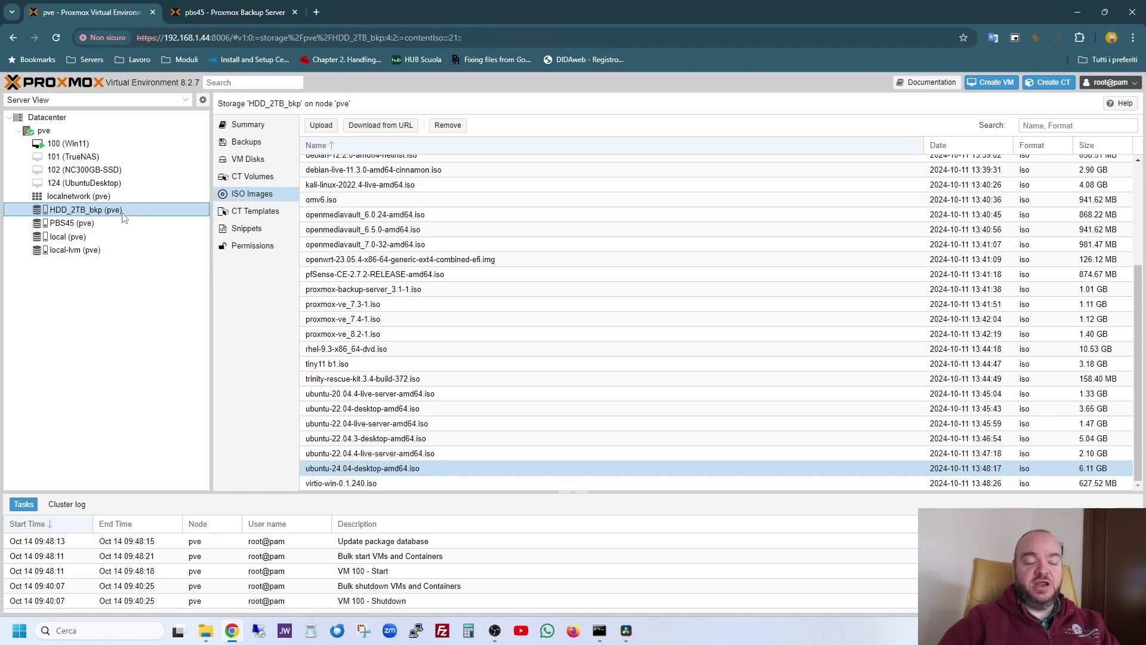
left_click(46, 117)
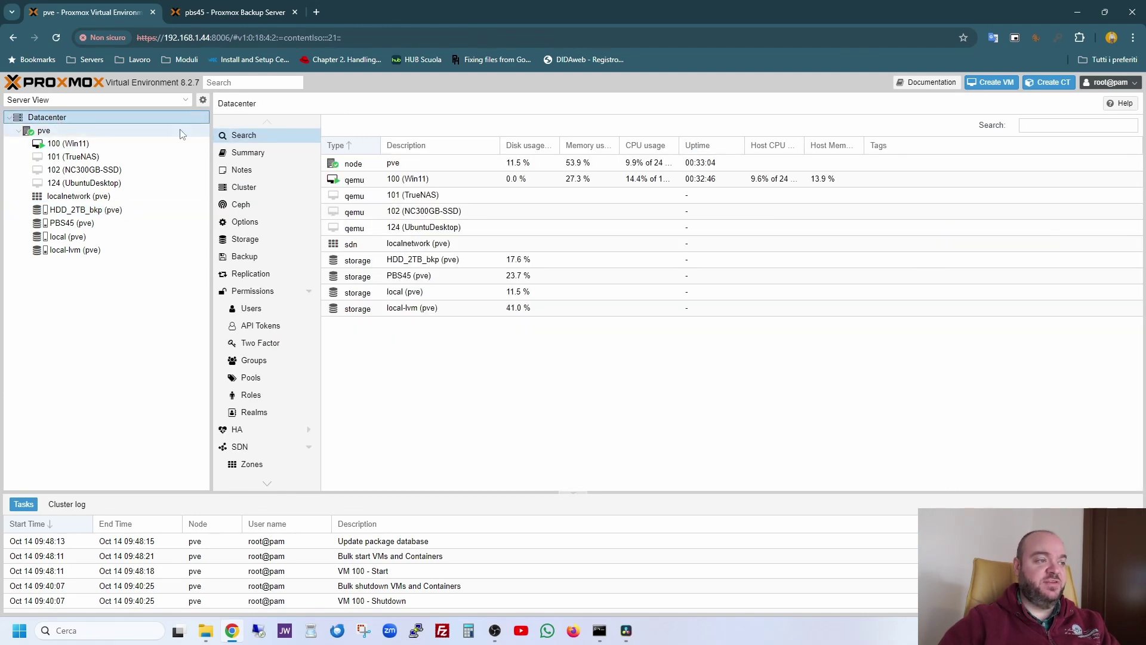
left_click(253, 153)
left_click(138, 131)
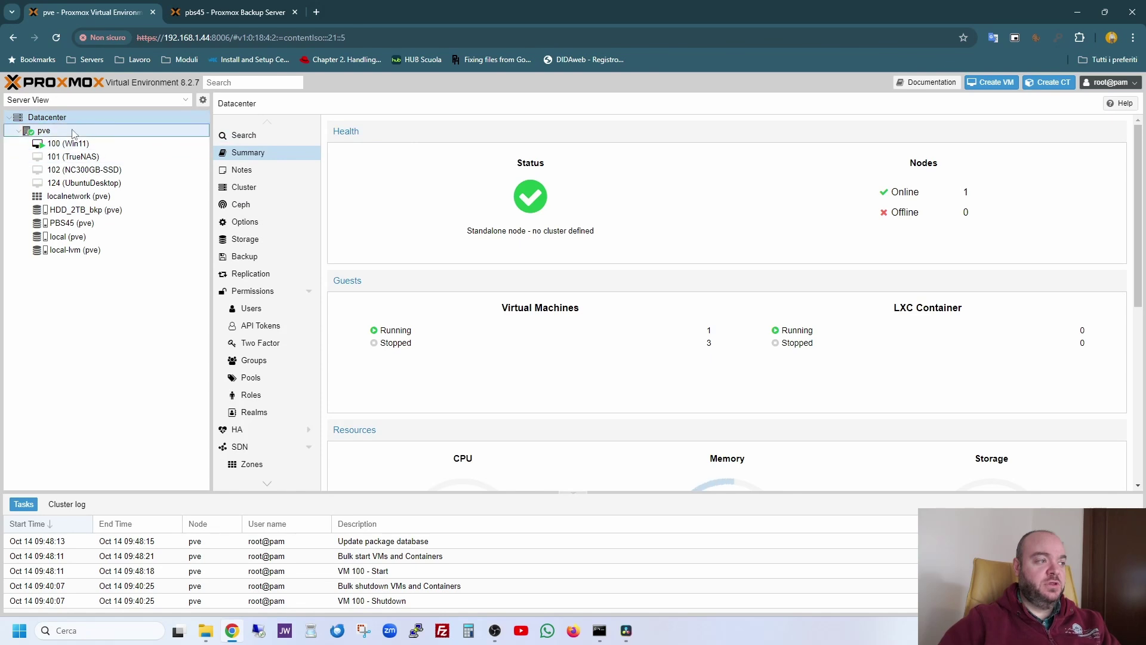
left_click(237, 156)
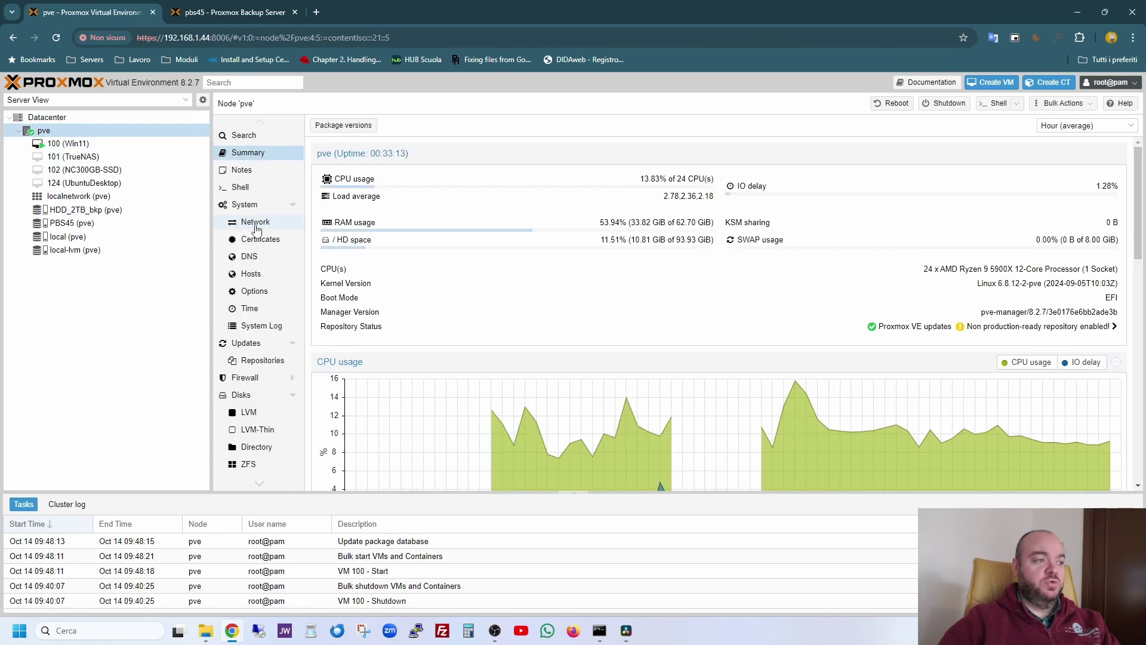
left_click(246, 431)
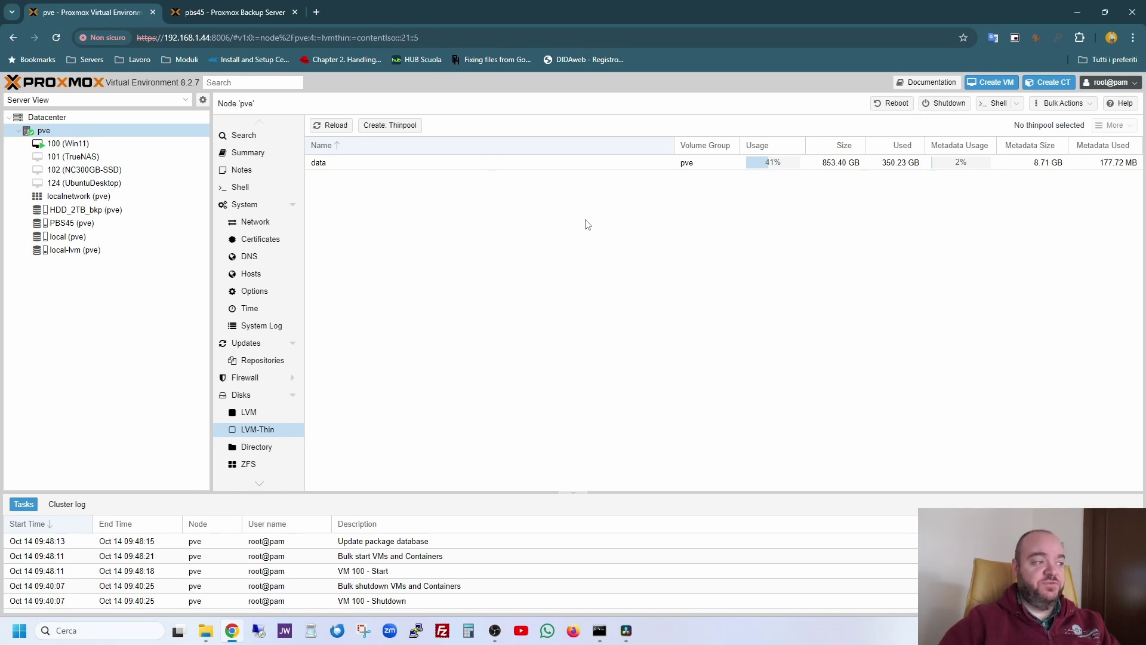
Step: Check the backups of VMs 100 (Win11) and 102 (NC300GB-SSD), and select the data thin pool on node pve
left_click(89, 144)
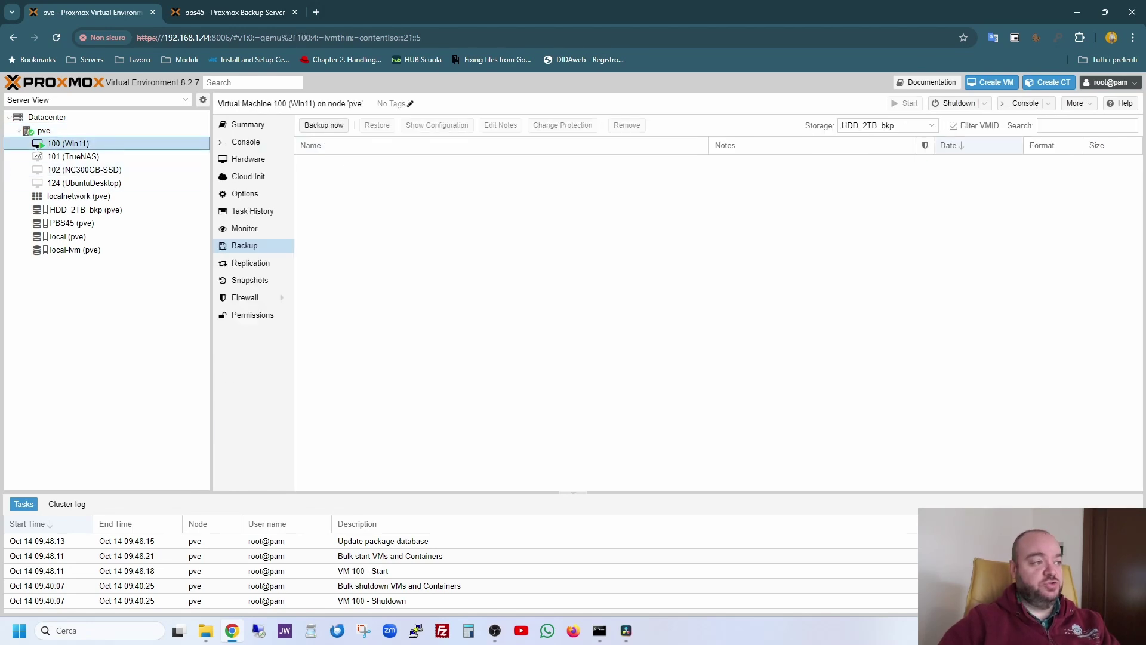
left_click(81, 172)
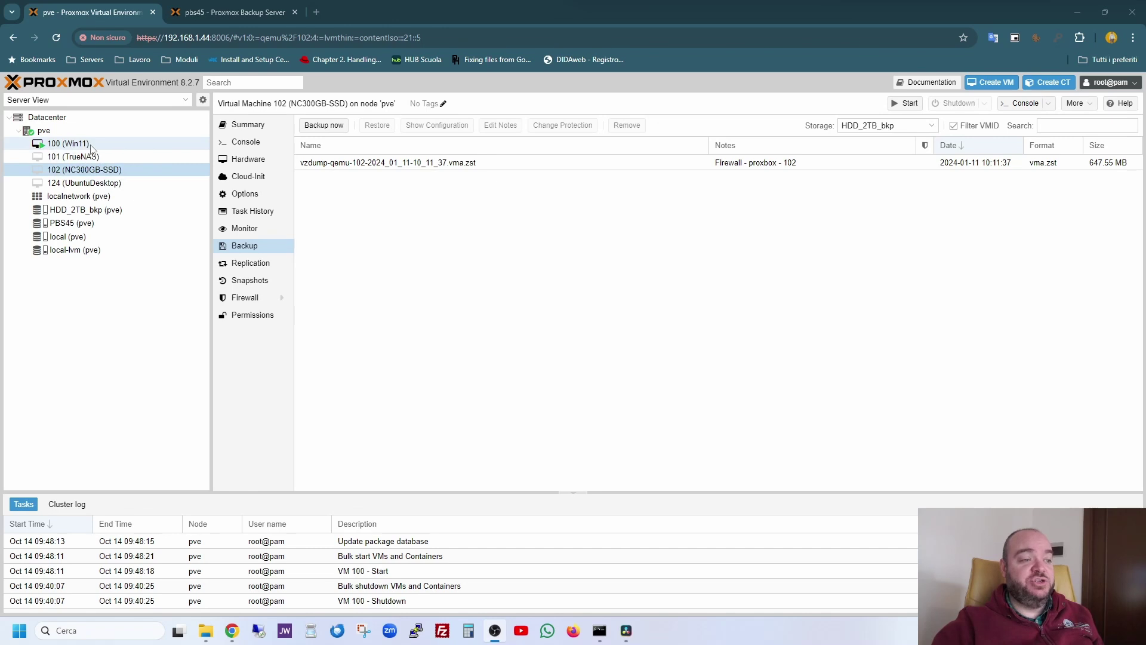
left_click(57, 132)
left_click(816, 165)
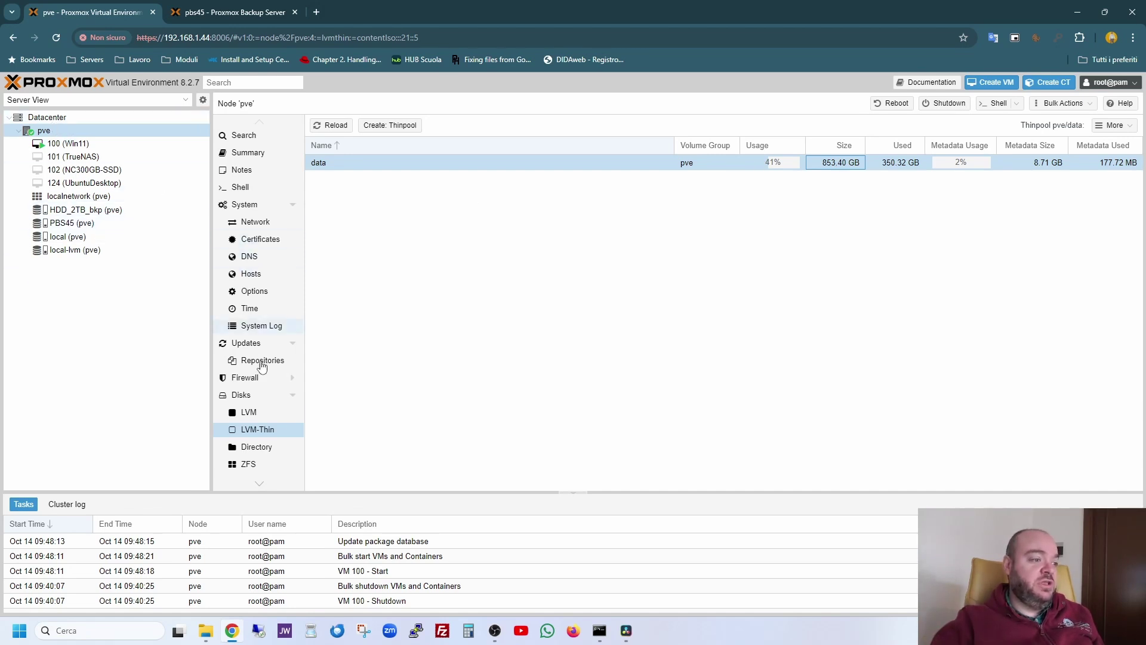
Step: List the physical disks of node pve, collapse the partitions of /dev/sda, /dev/sdb and /dev/sdc, and display the node's ZFS pools
left_click(241, 395)
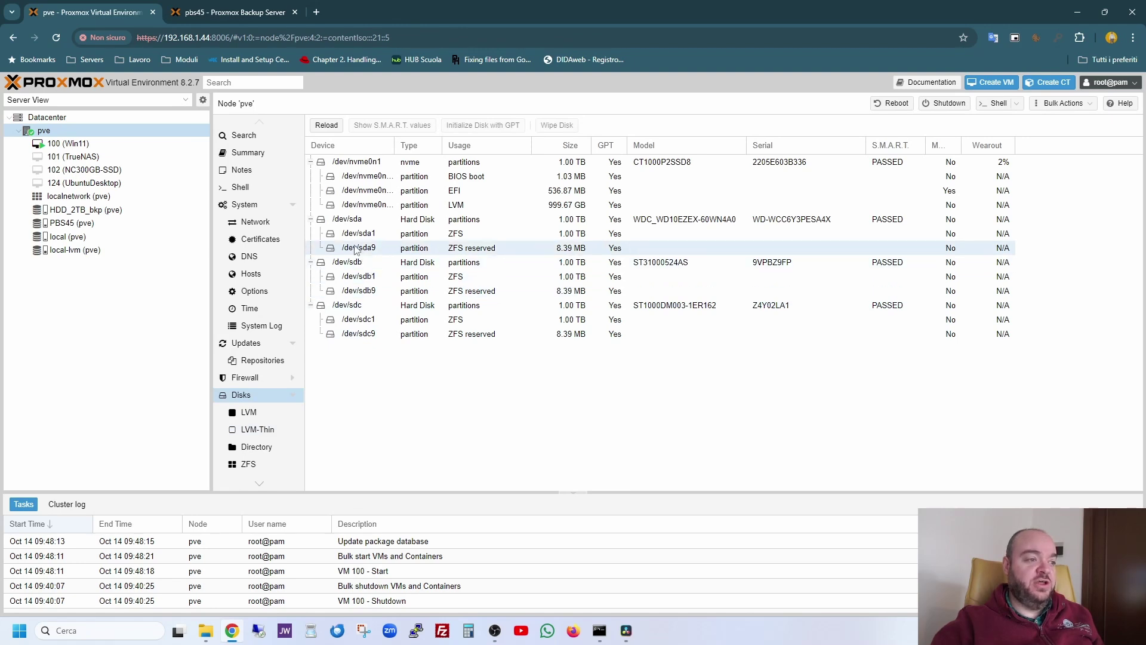
left_click(355, 220)
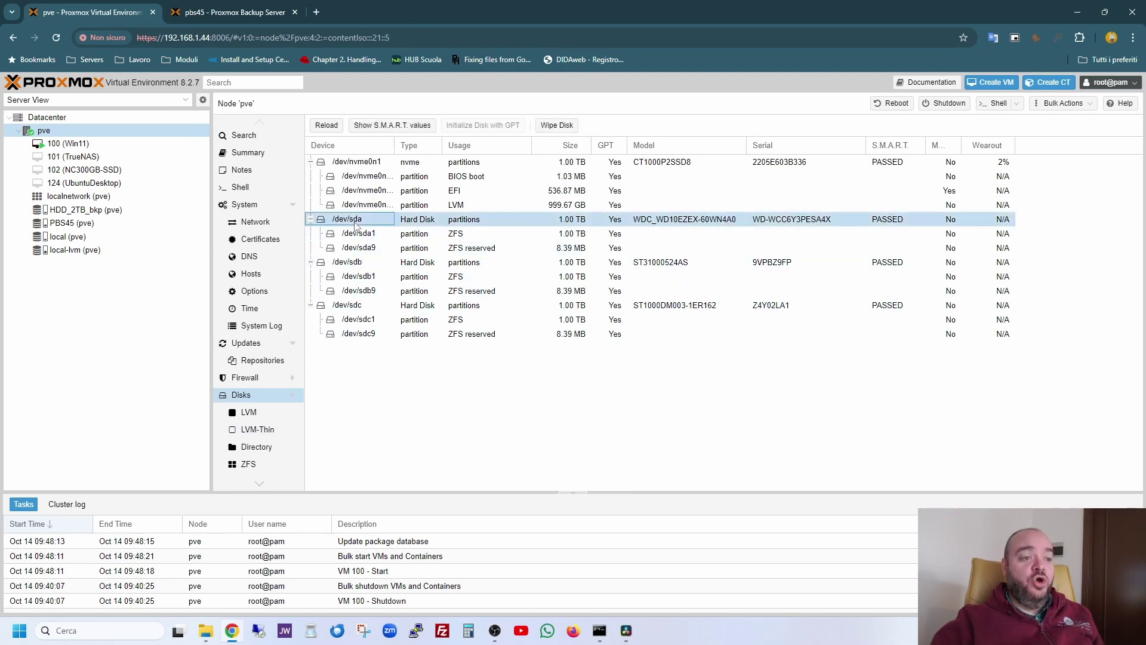
left_click(310, 219)
left_click(310, 234)
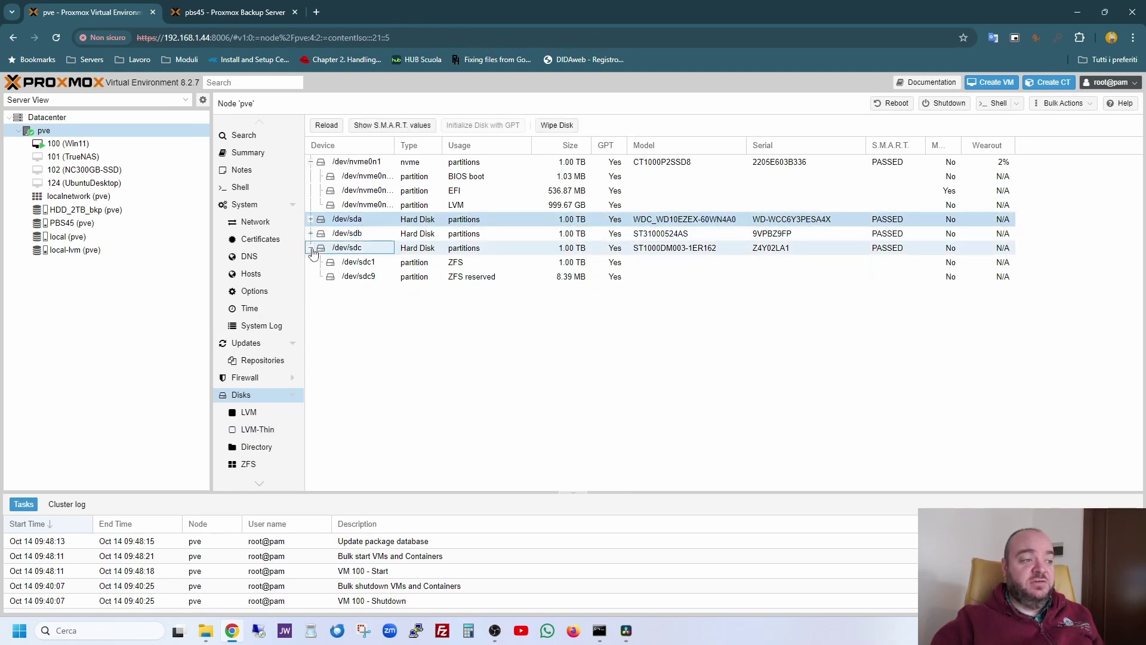
left_click(311, 248)
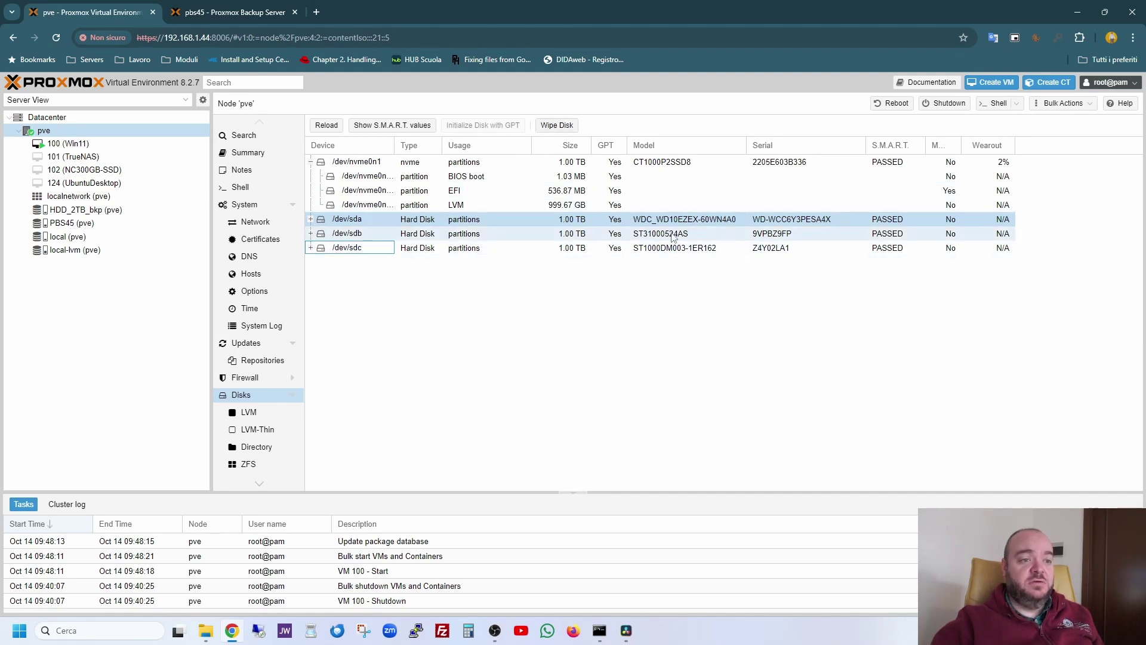
left_click(245, 469)
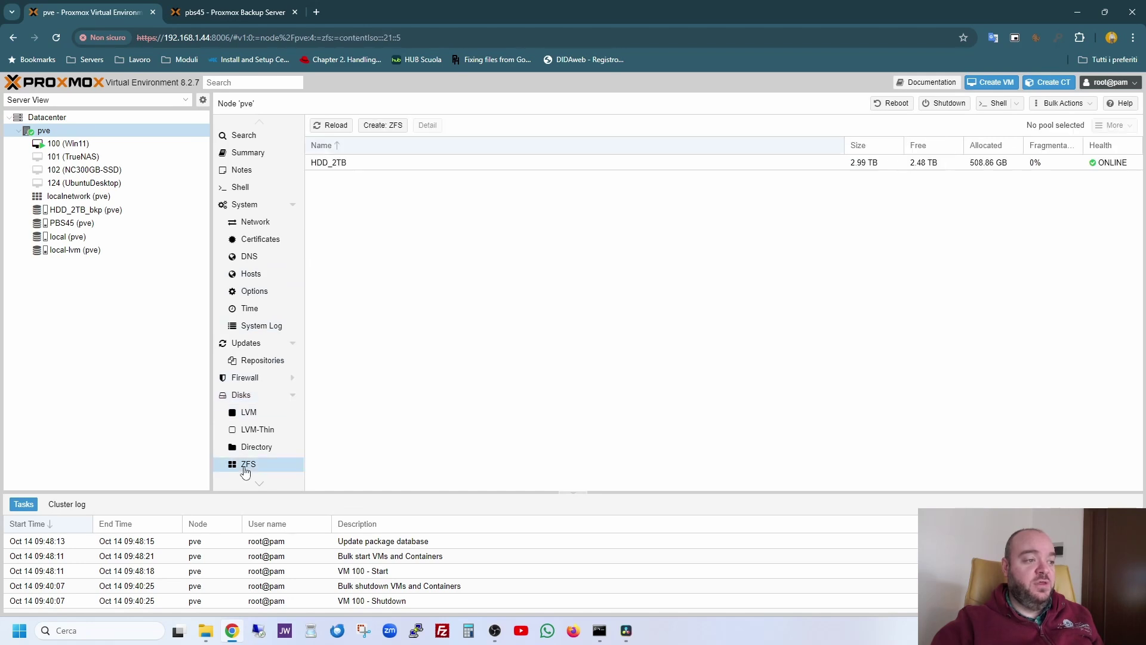
Step: Start creating a ZFS pool with the RAID level set to RAIDZ, and close the dialog without creating it
left_click(379, 127)
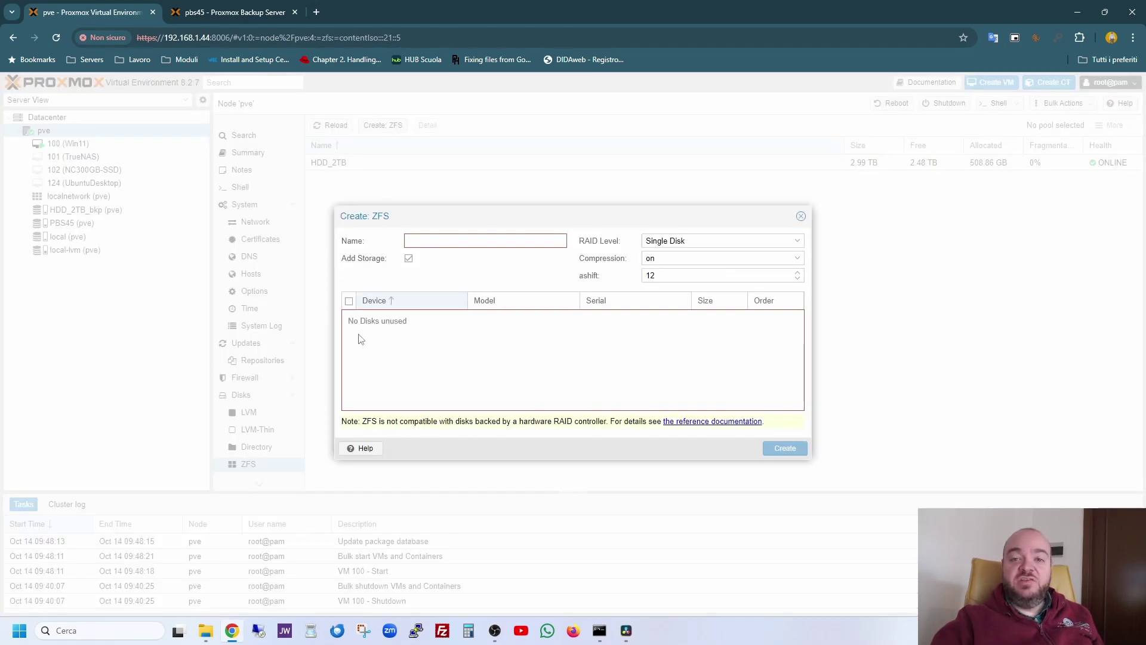
left_click(675, 241)
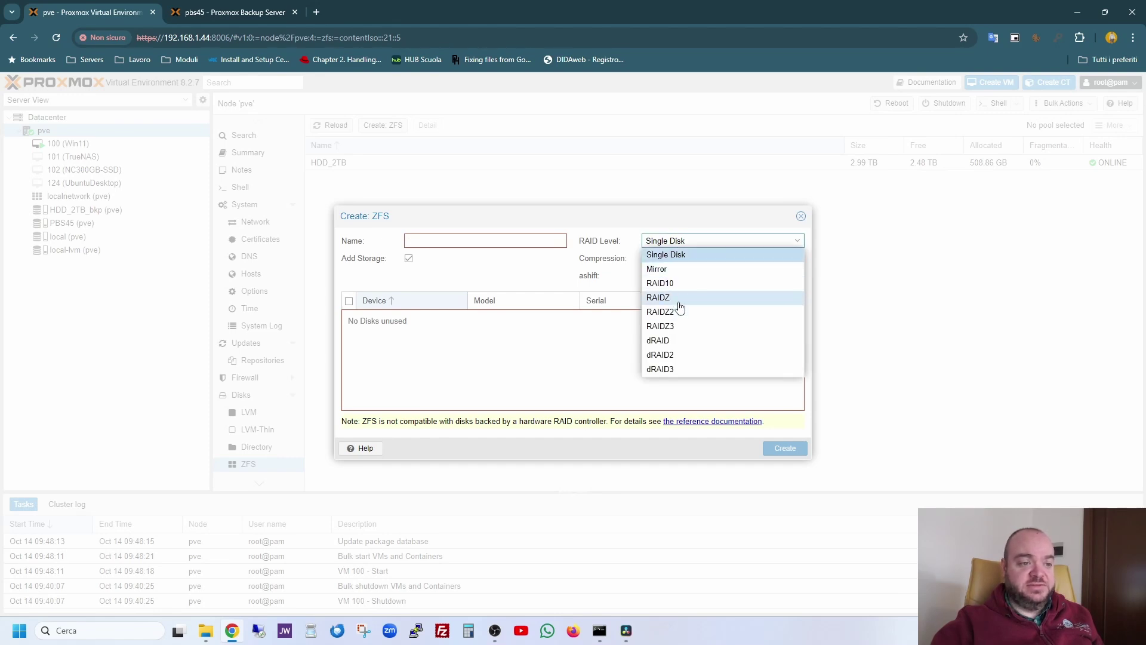
left_click(680, 298)
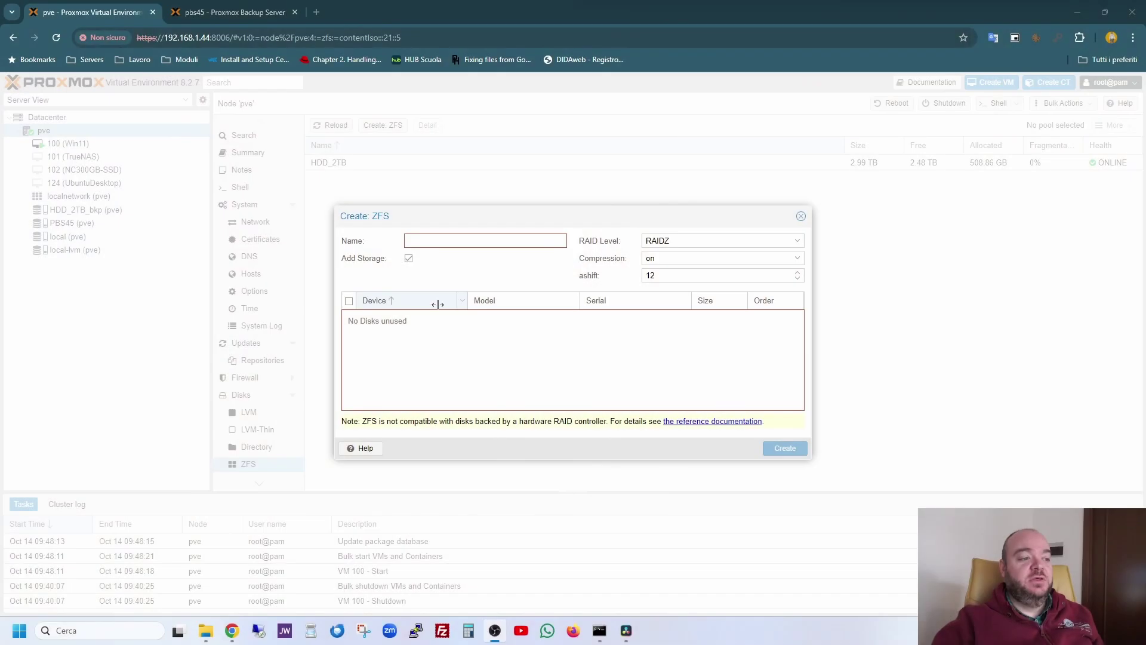
left_click(803, 216)
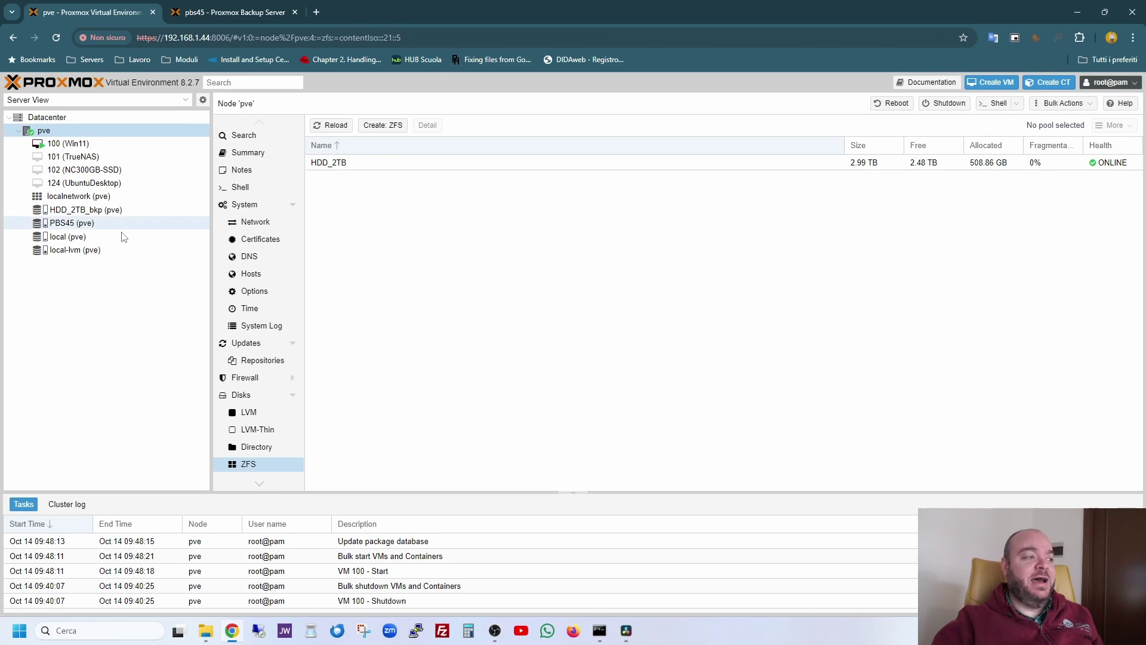
Step: Review the ISO images, backups and VM disks stored on HDD_2TB_bkp
left_click(86, 209)
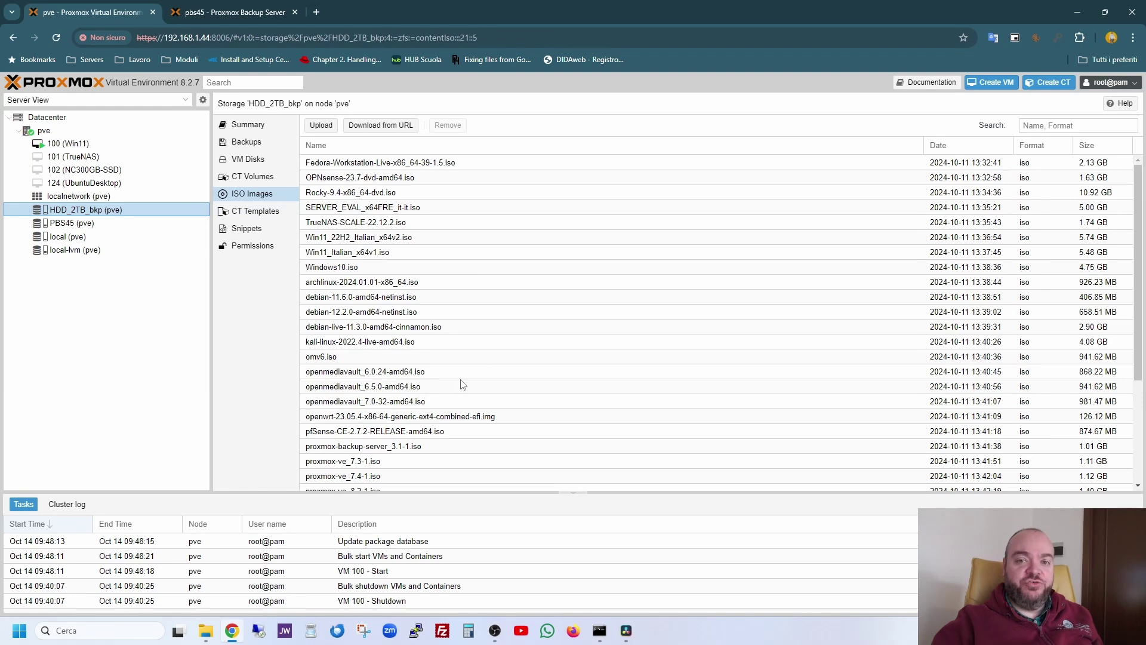
left_click(247, 145)
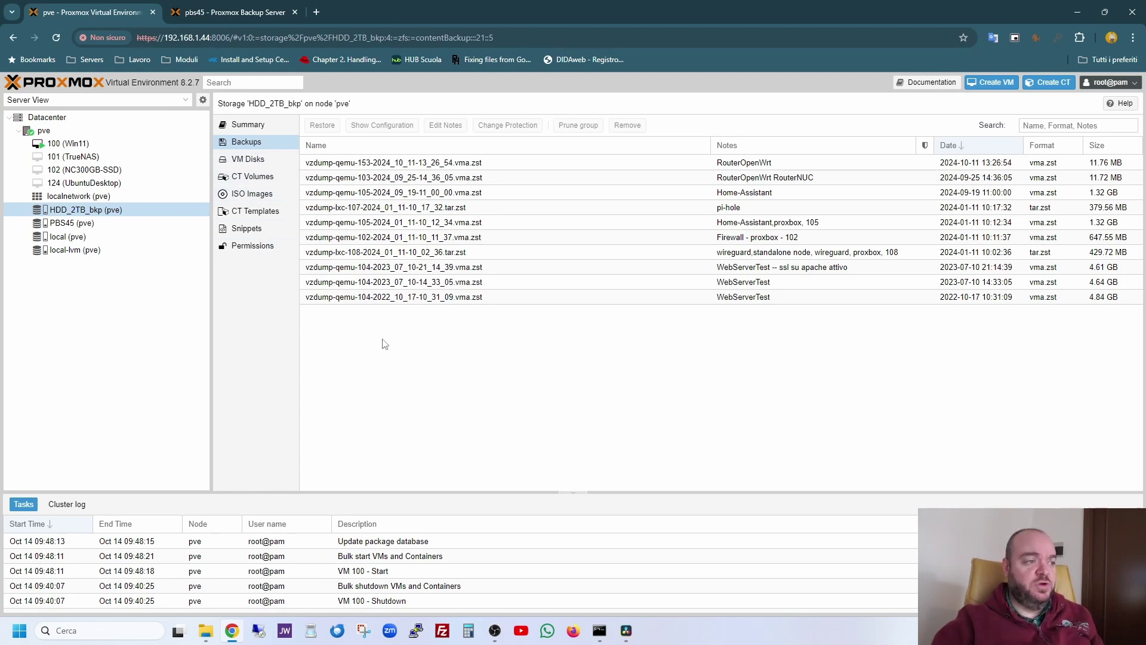
left_click(244, 160)
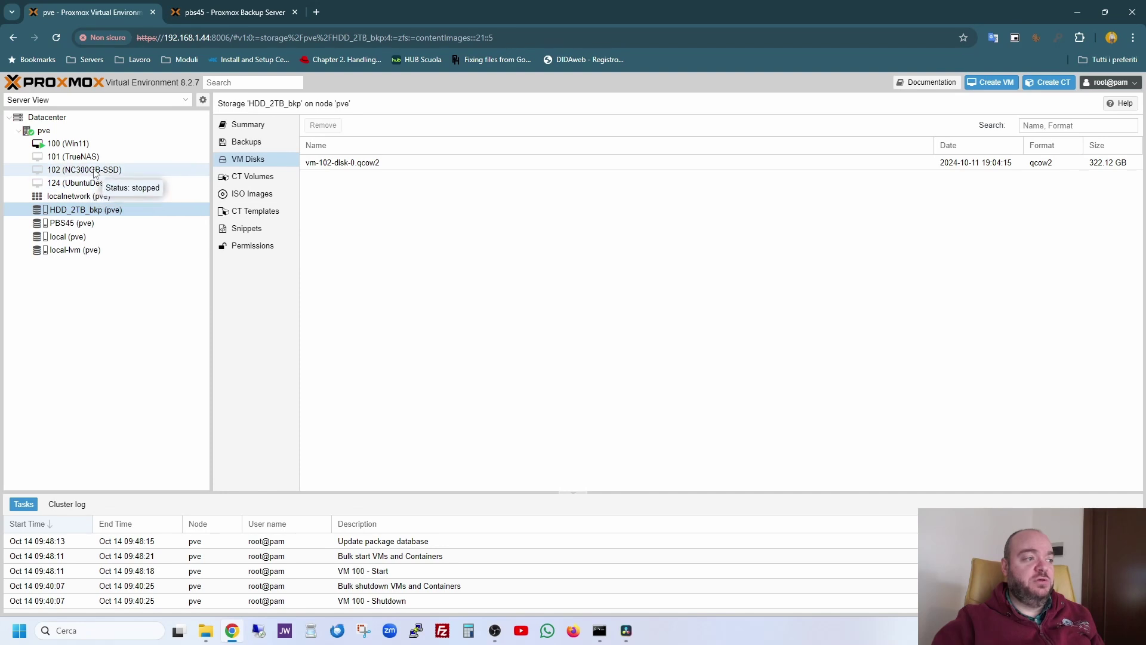
Step: Show the hardware of VM 102 (NC300GB-SSD) and select its hard disk scsi0
left_click(103, 172)
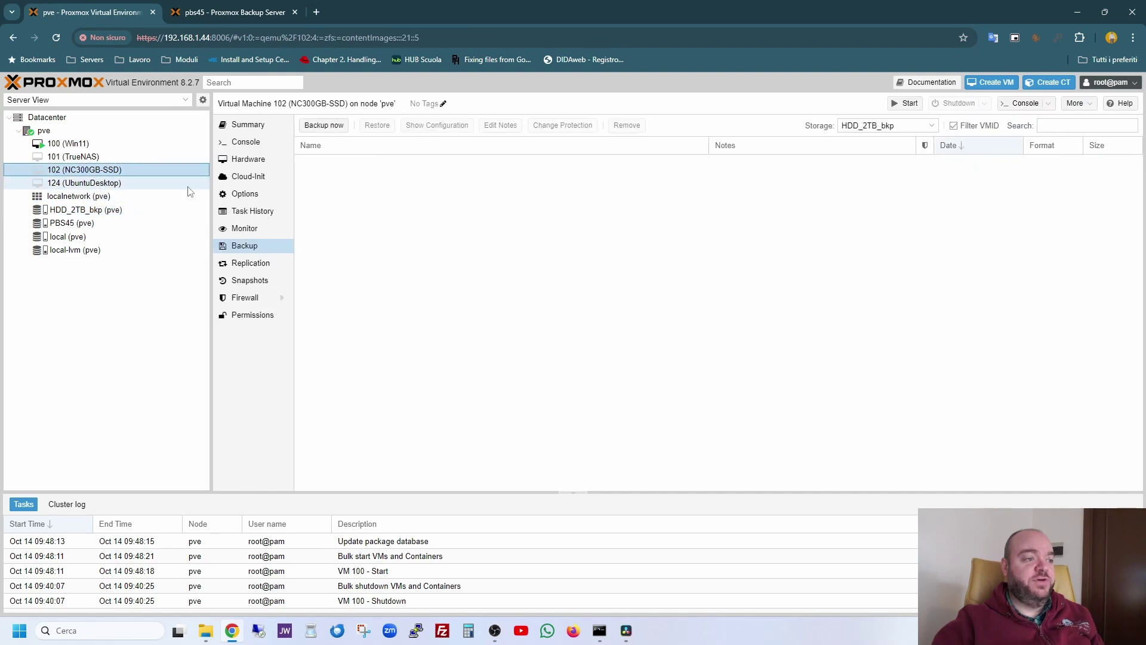
left_click(247, 159)
left_click(437, 237)
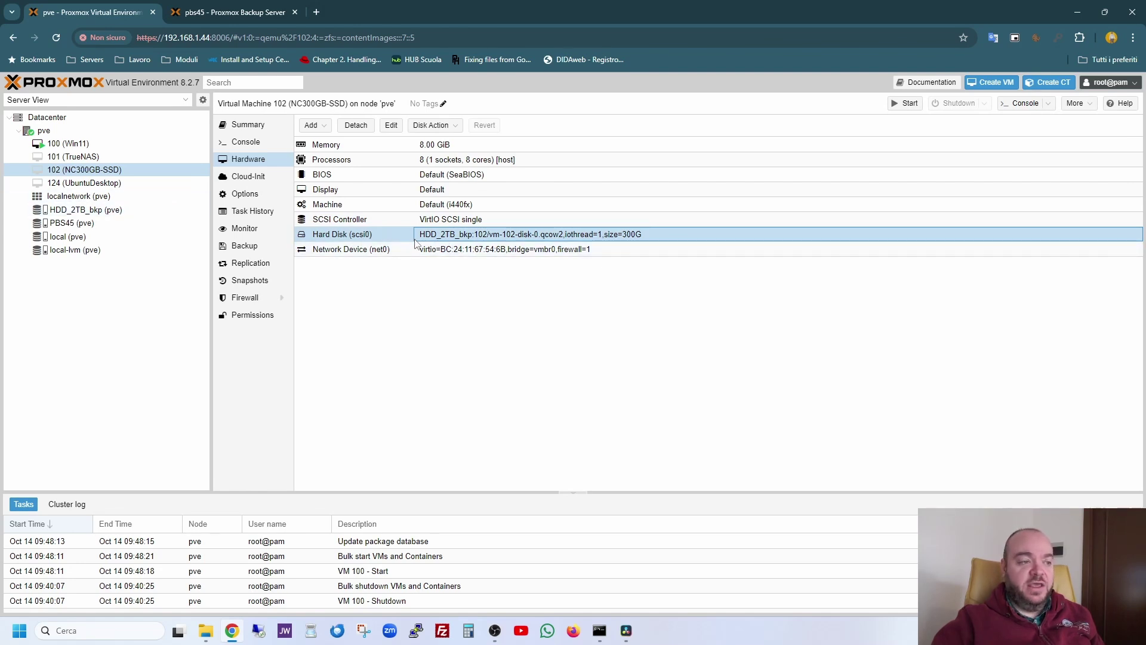
Step: Return to the ZFS pools of node pve and list the storages defined at Datacenter level
left_click(73, 214)
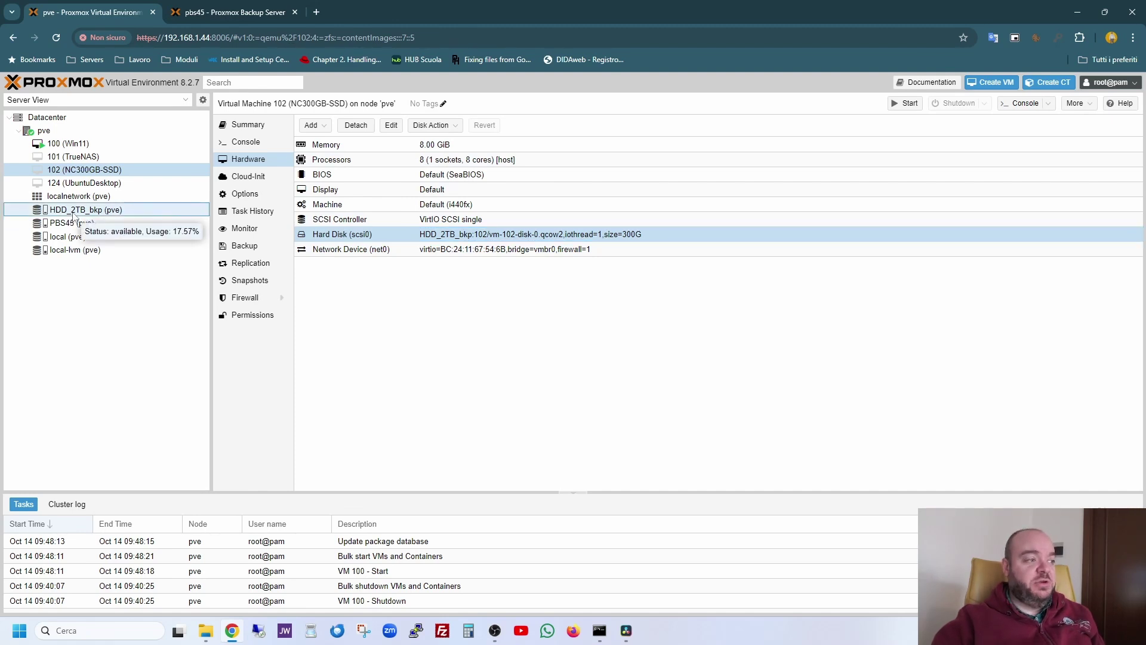
left_click(51, 132)
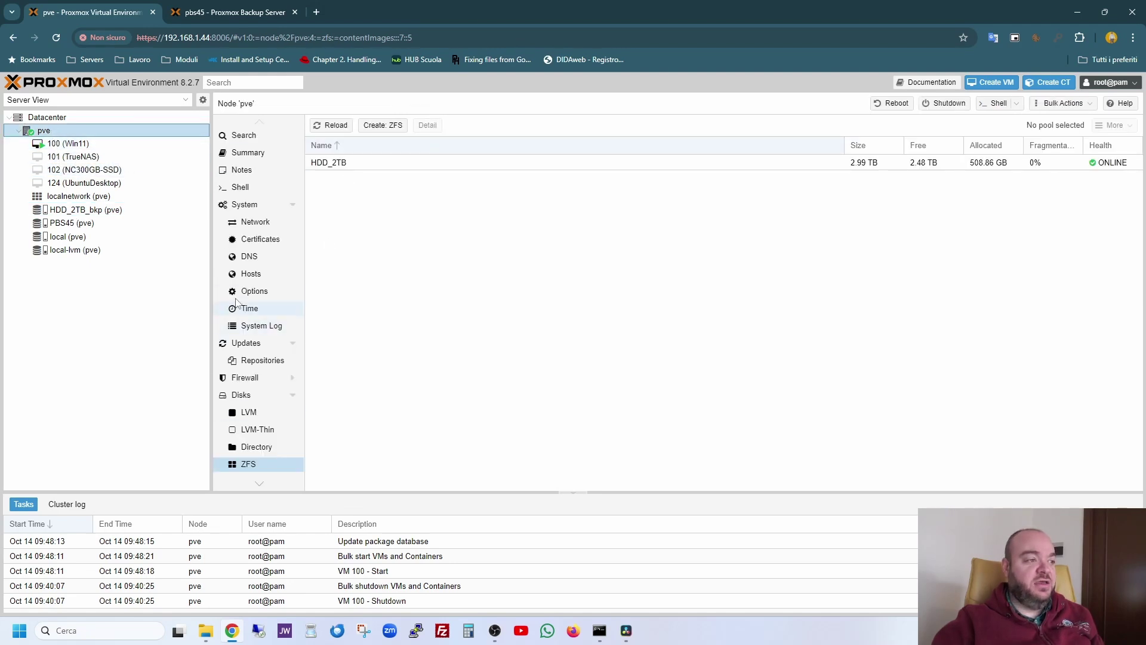
left_click(65, 118)
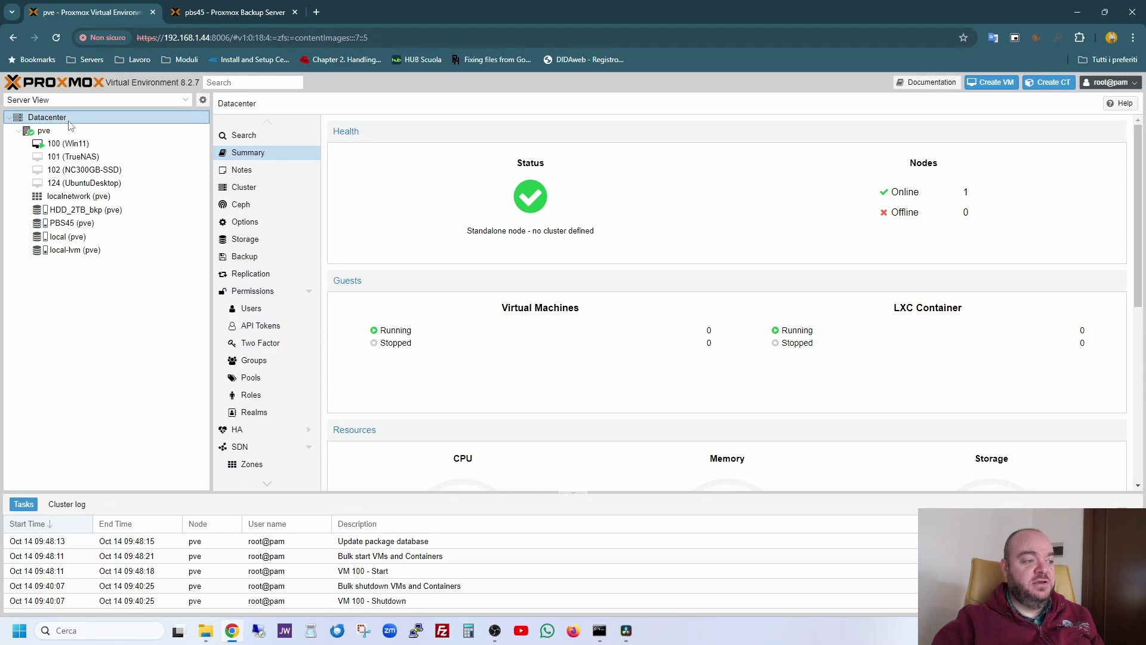
left_click(249, 241)
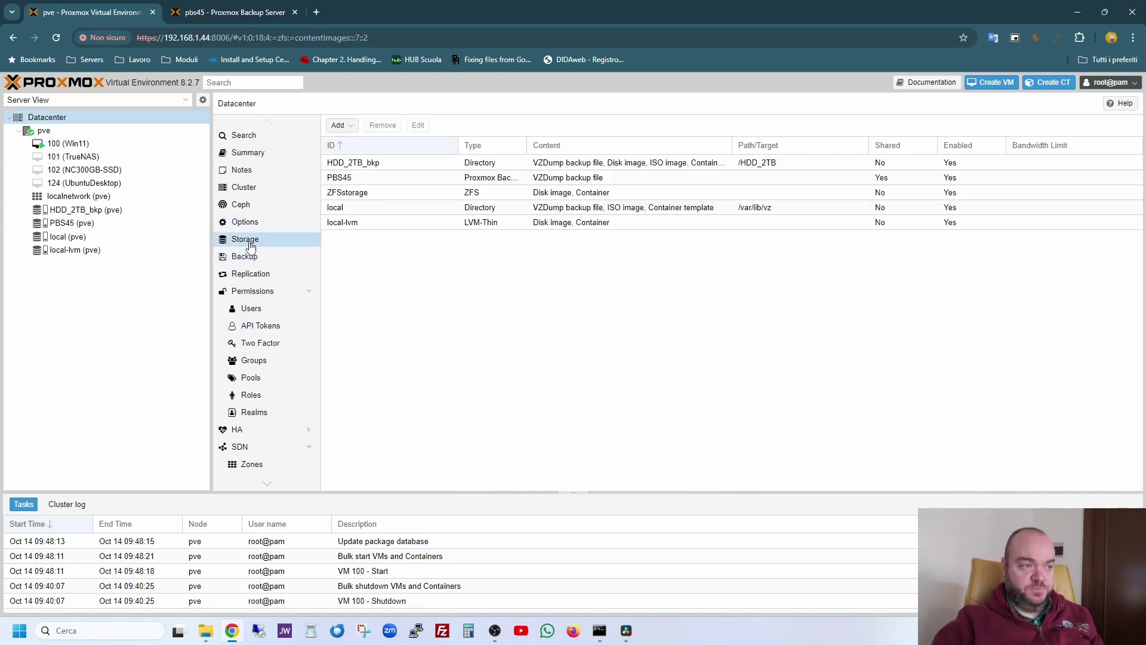
Step: Start adding a Directory storage with ISO image, Container template, VZDump backup file, Container and Snippets added to its content types, and discard it
left_click(340, 125)
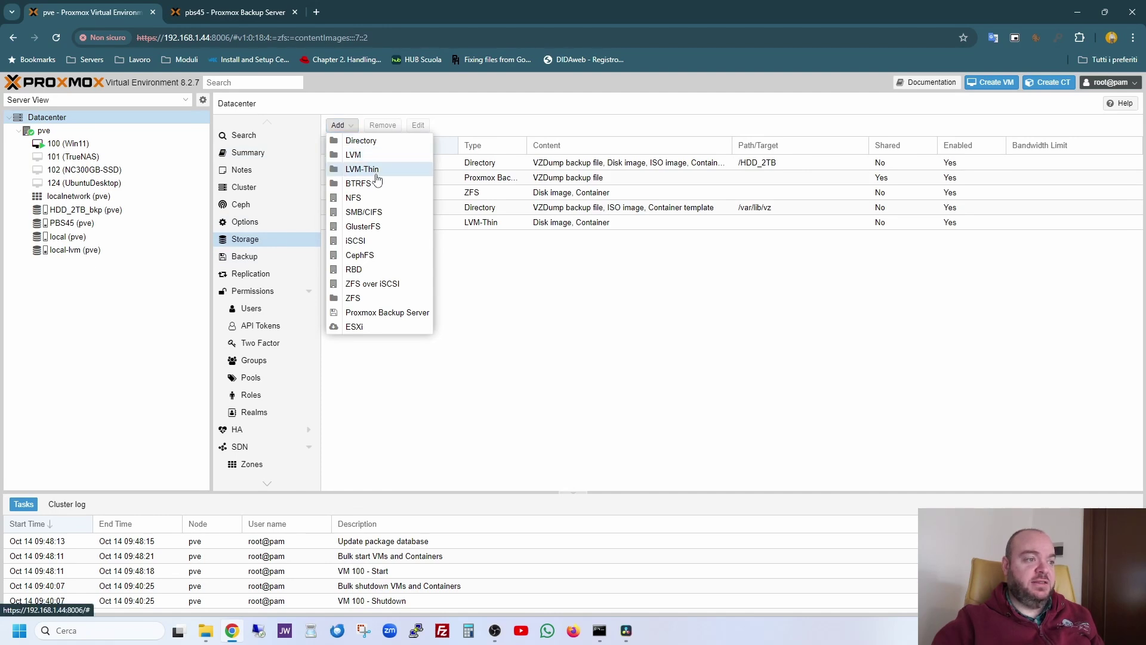
left_click(369, 141)
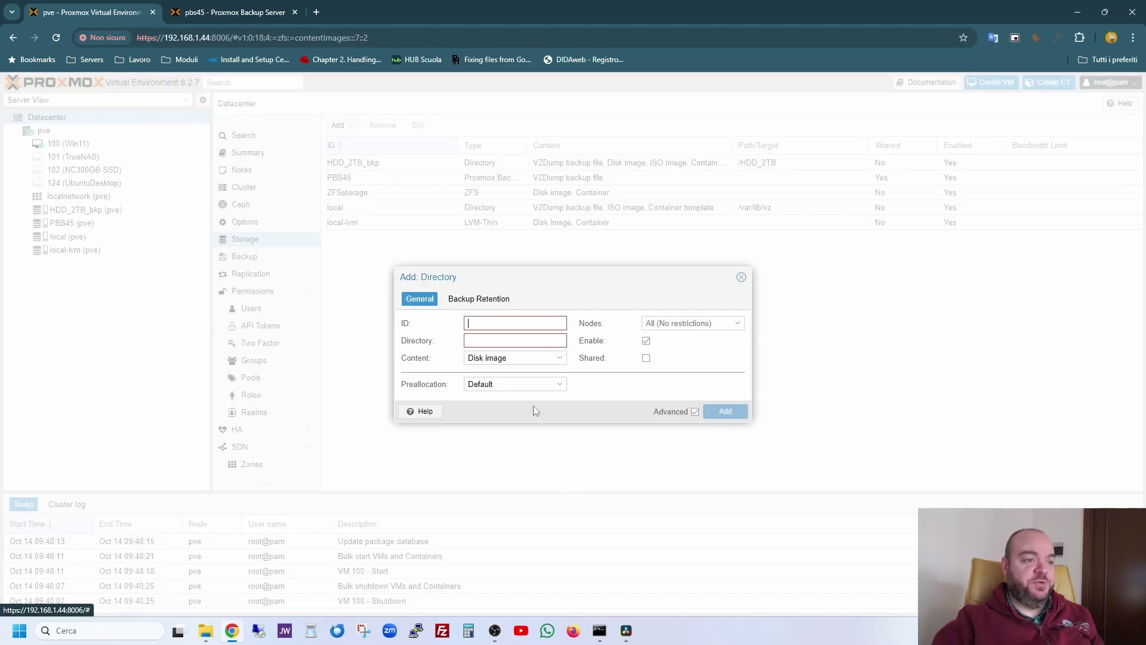
left_click(544, 357)
left_click(480, 387)
left_click(485, 401)
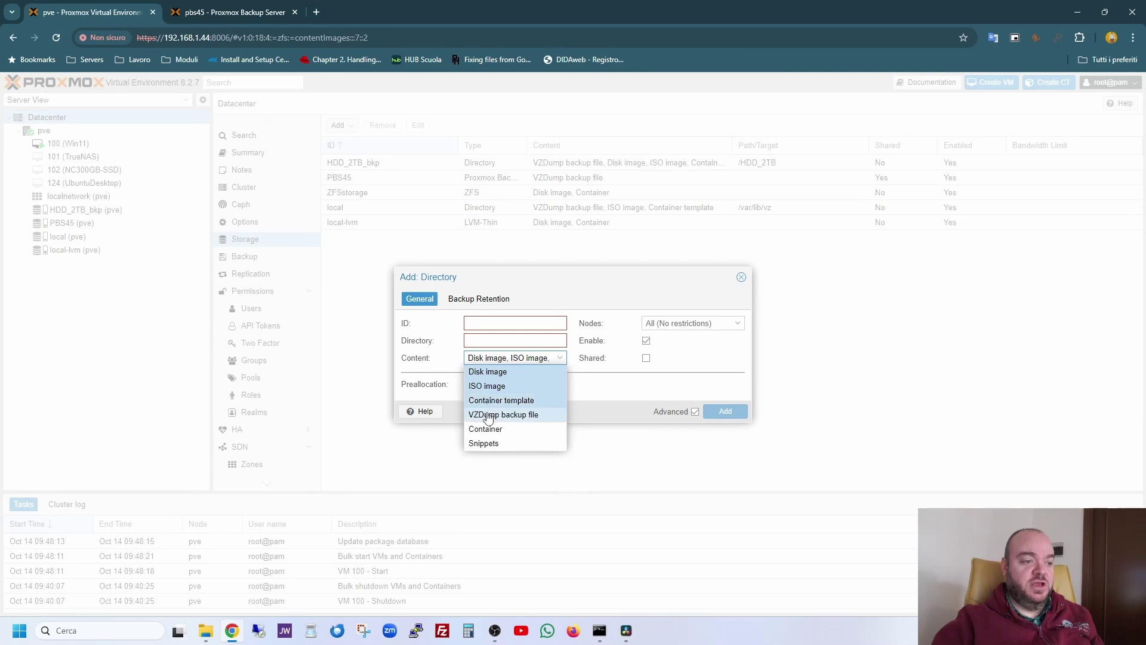
left_click(487, 416)
left_click(489, 430)
left_click(488, 444)
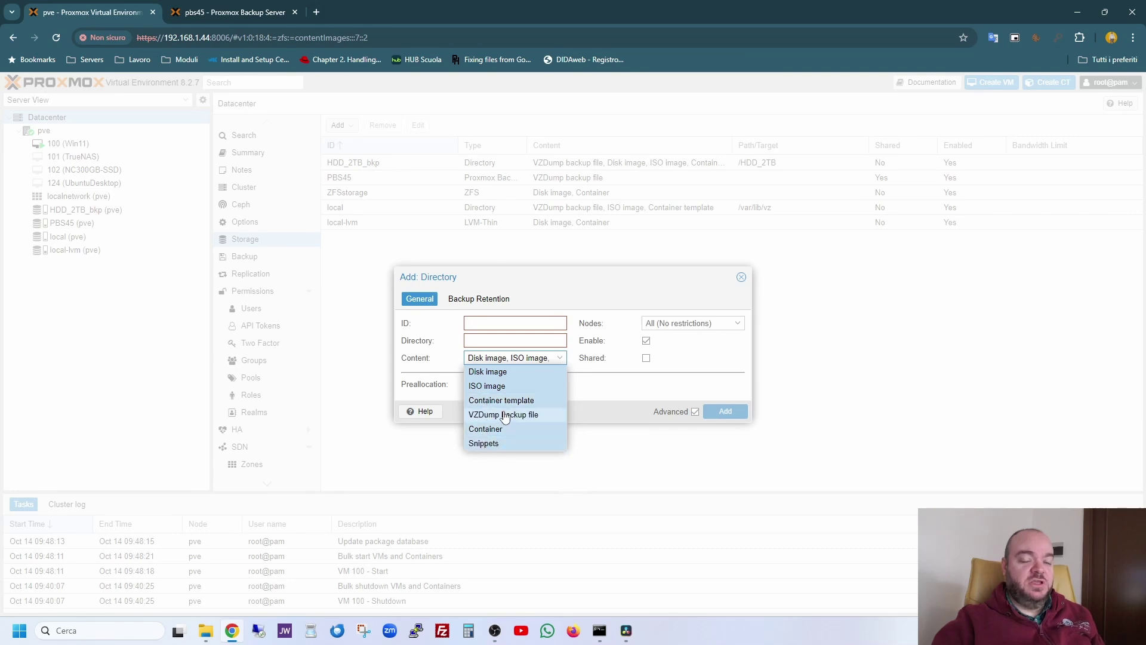
left_click(741, 277)
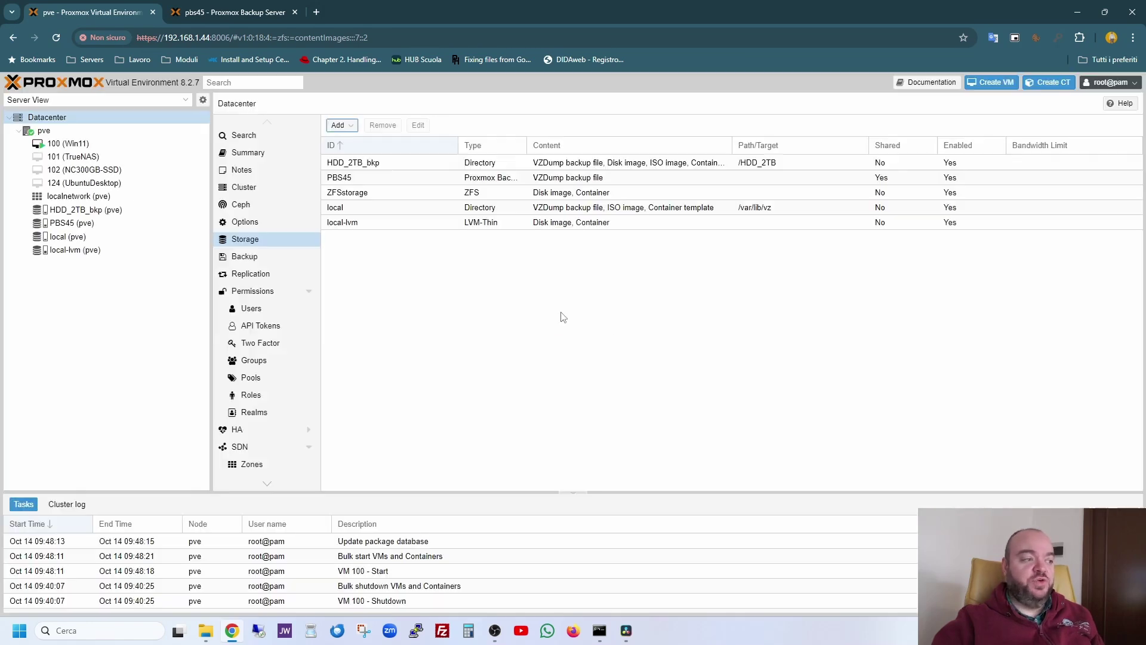
Step: Check the backups on the HDD_2TB_bkp storage again and select vm-102-disk-0.qcow2 among its VM disks
left_click(84, 209)
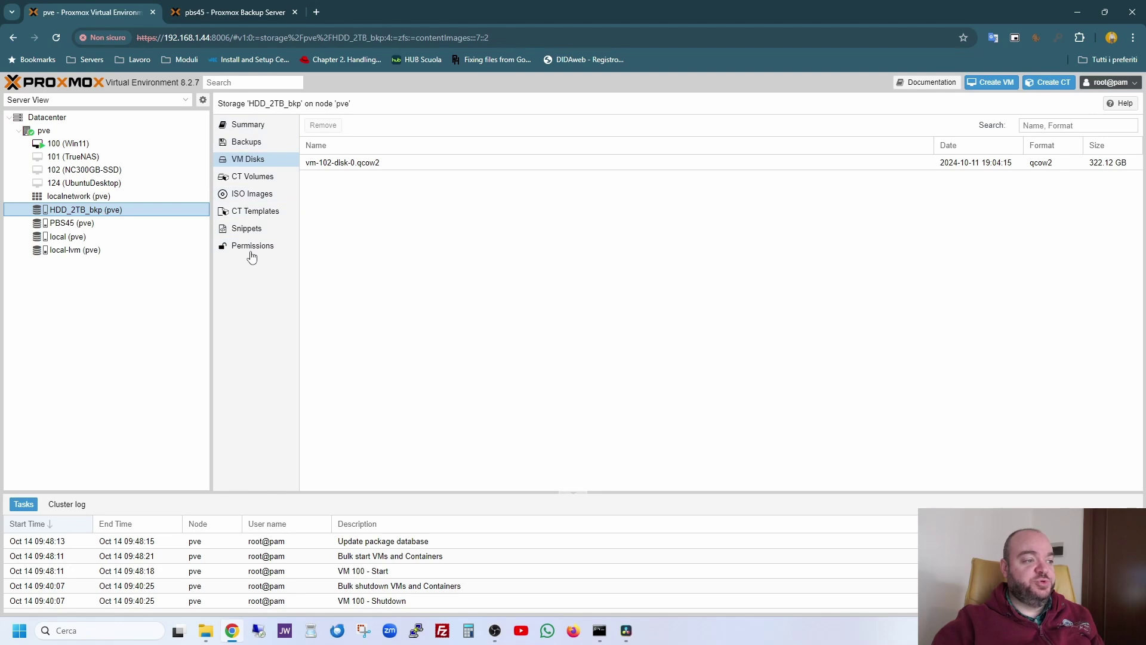
left_click(246, 144)
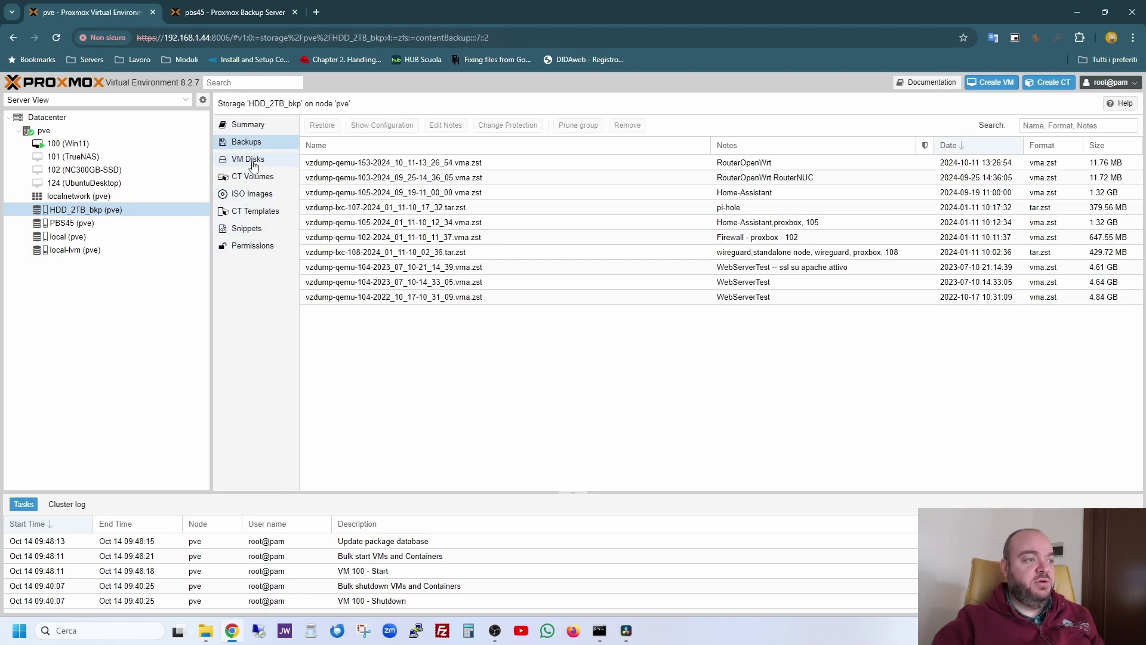
left_click(249, 161)
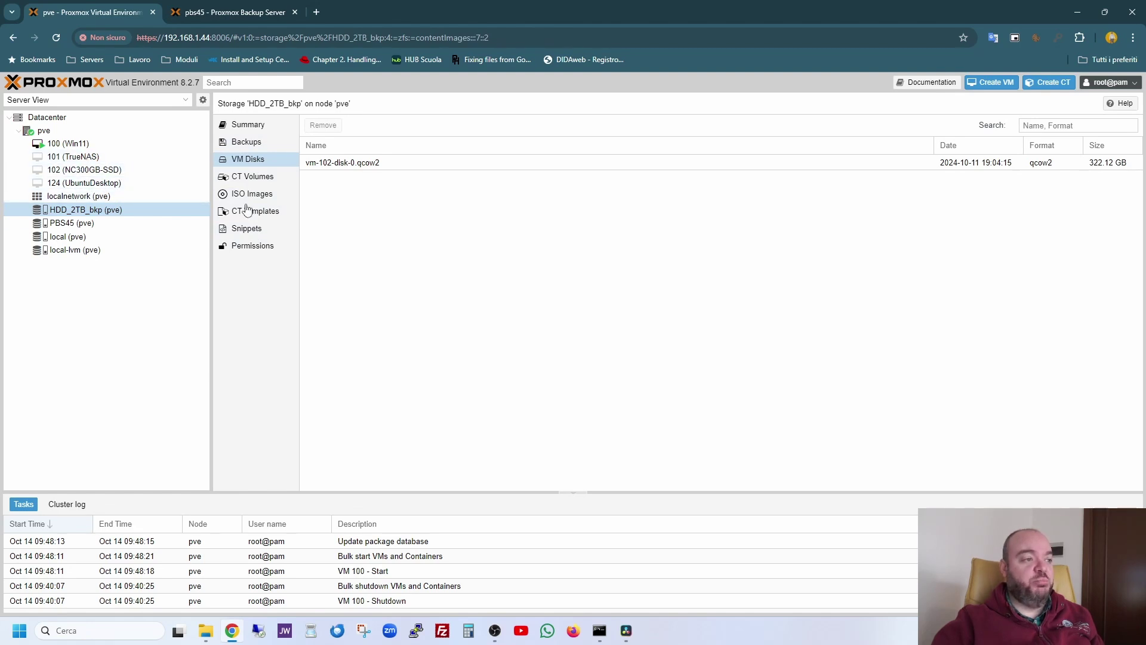
left_click(357, 169)
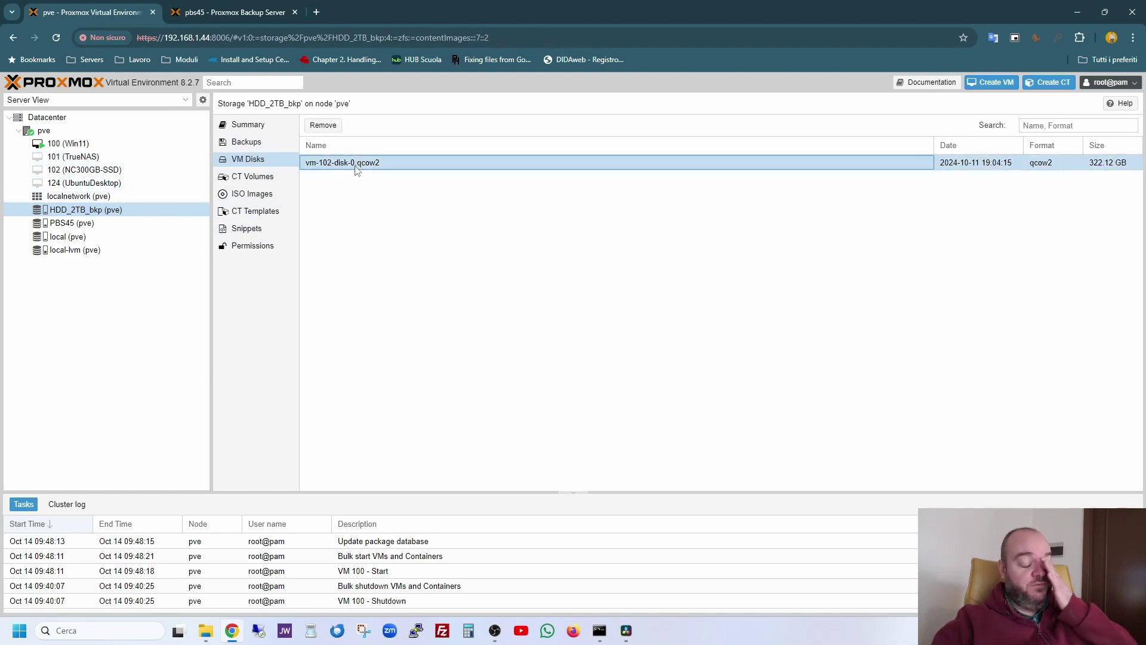